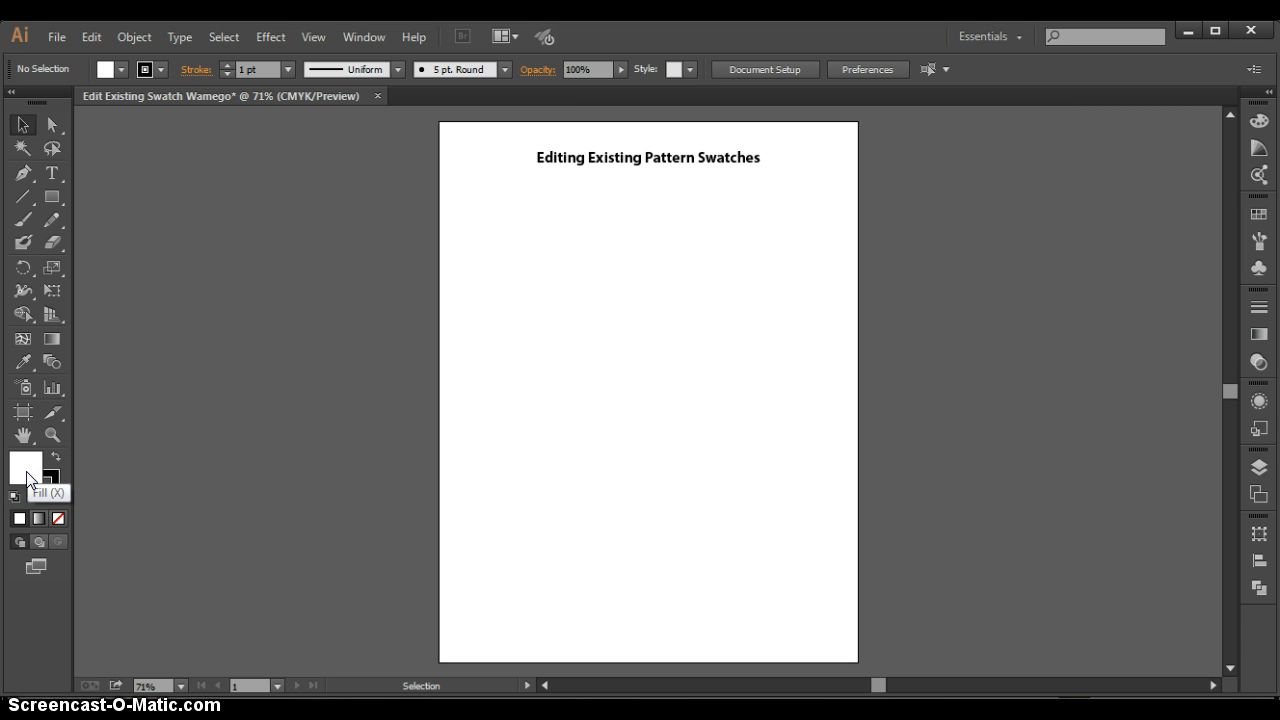
- Show the document's swatches, view them as a list, and return them to thumbnails
left_click(1260, 215)
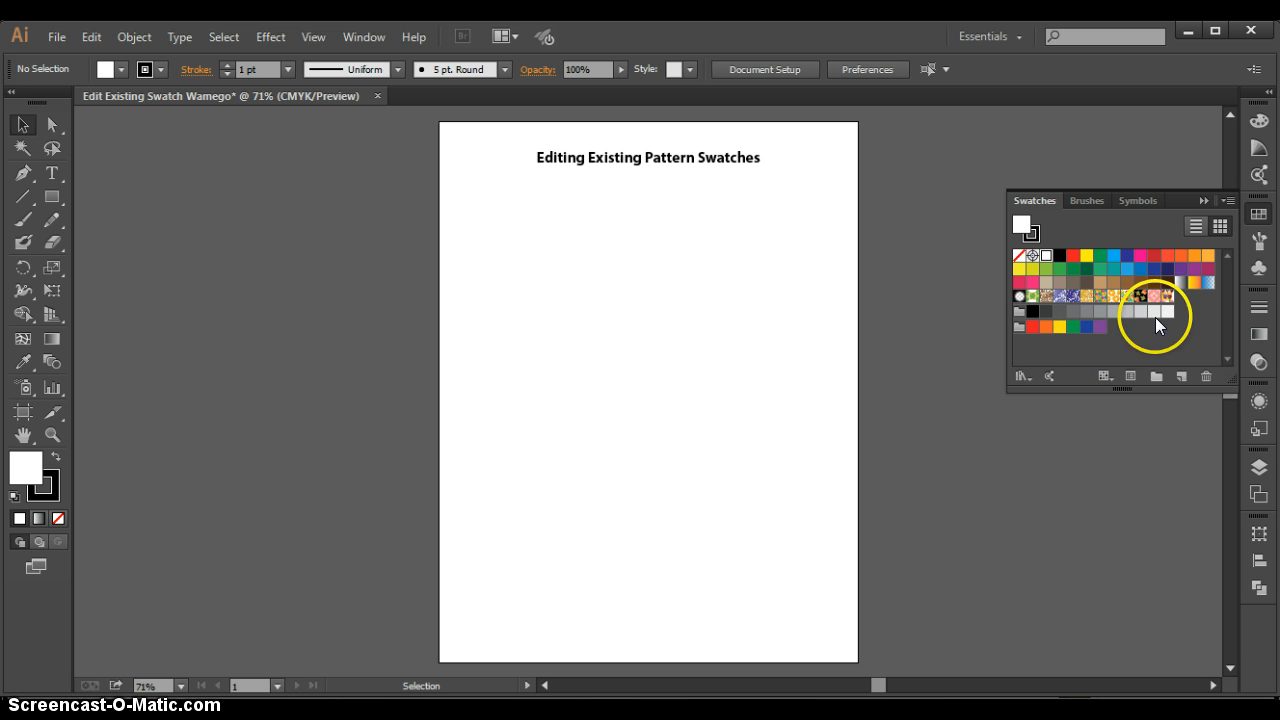
left_click(1196, 224)
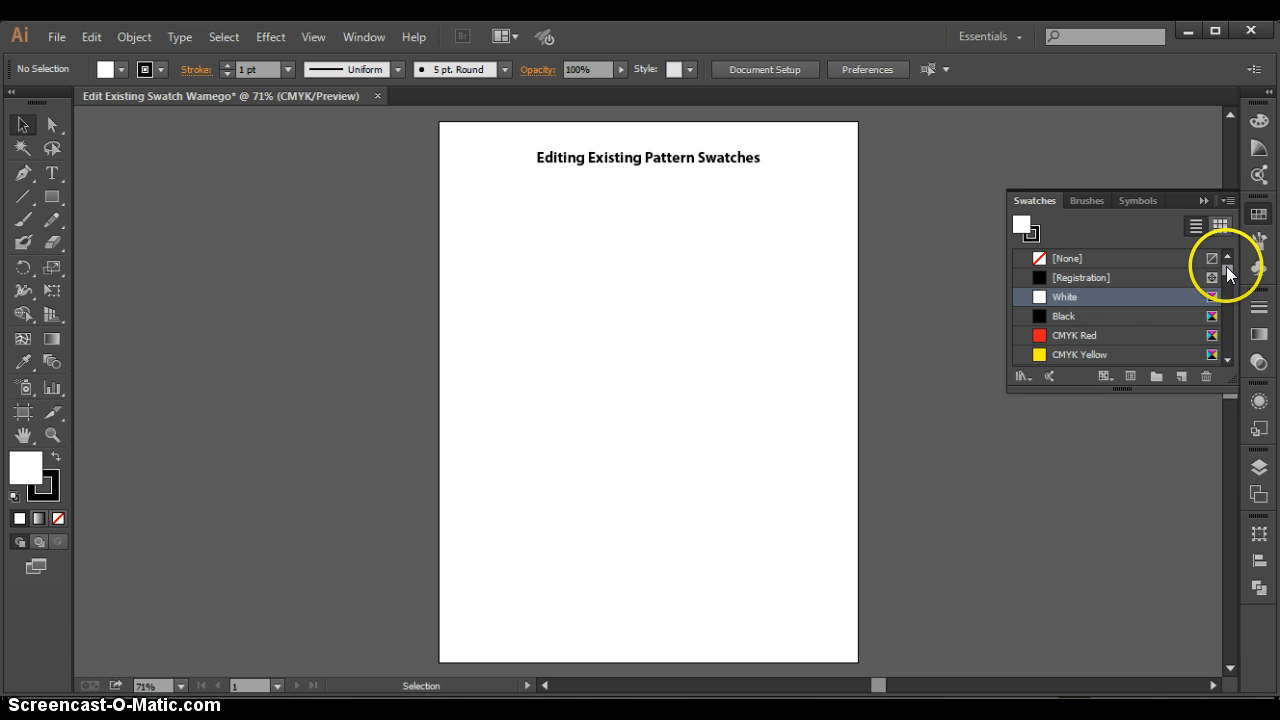
mouse_move(1232, 265)
left_mouse_down()
mouse_move(1230, 314)
mouse_move(1229, 263)
left_mouse_up()
left_click(1219, 227)
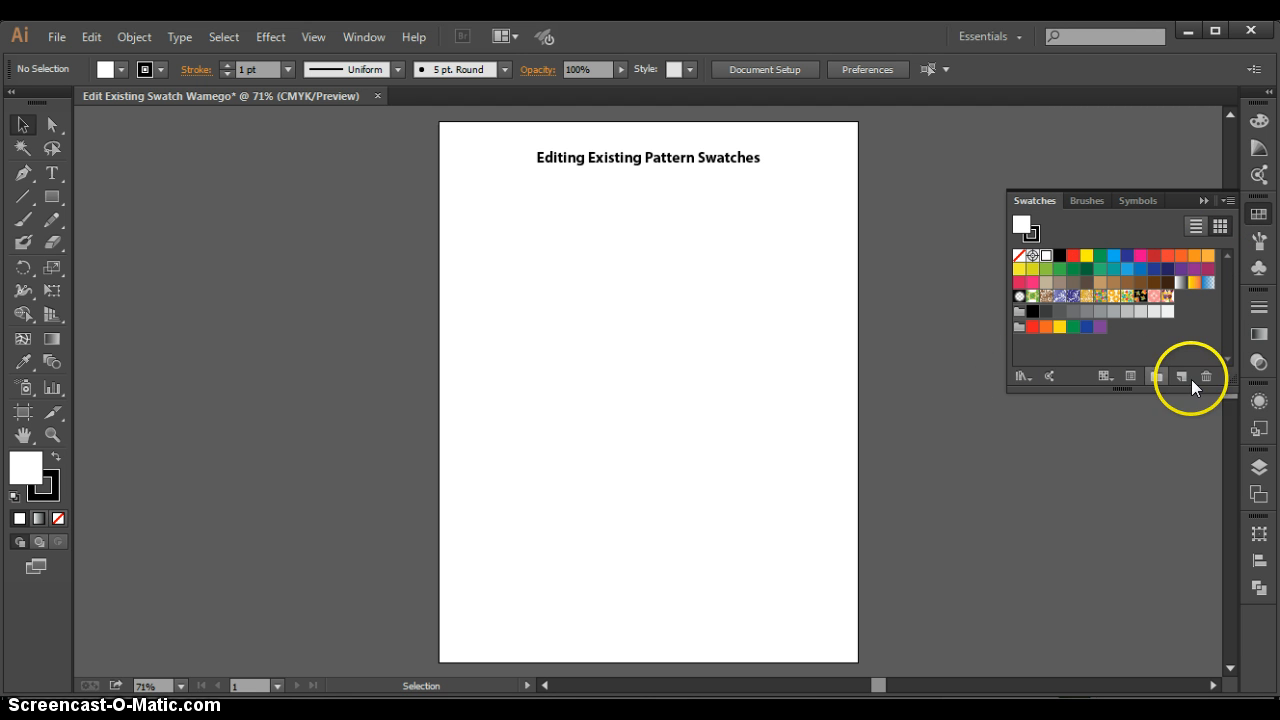
- Examine the swatch display commands, swatch kind filters and the White swatch's options without changing anything
left_click(1228, 201)
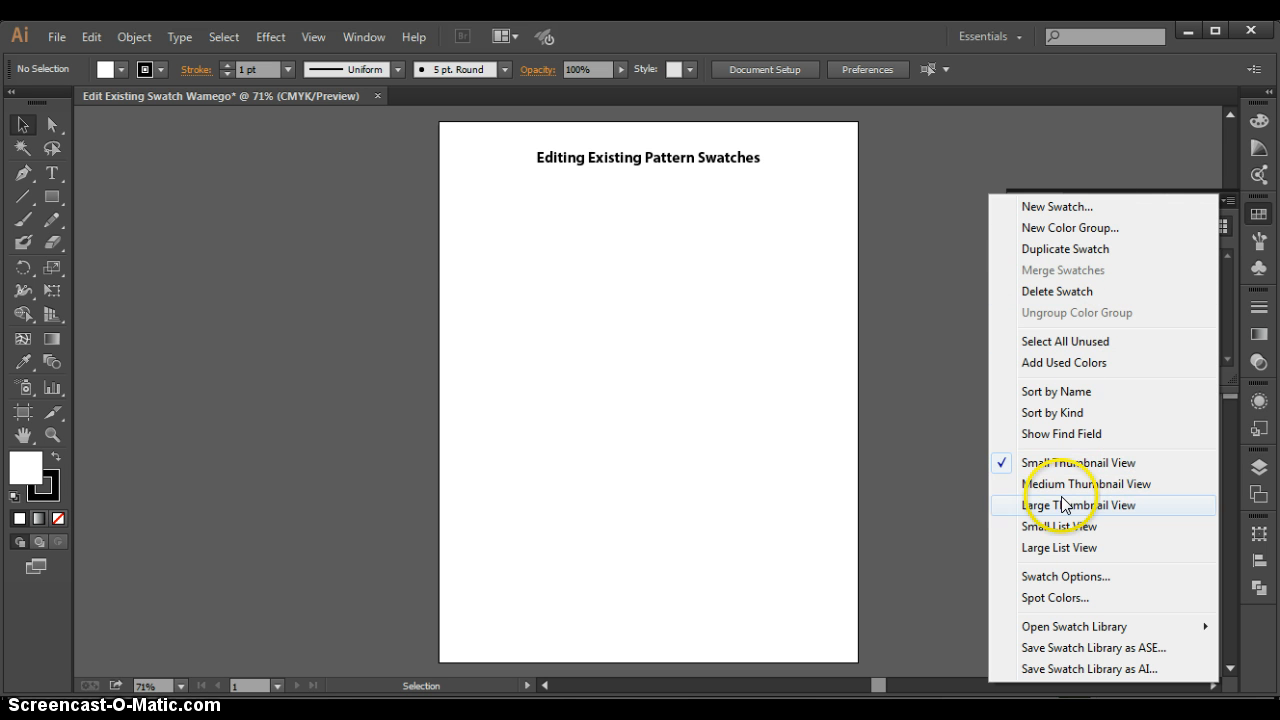
left_click(1230, 200)
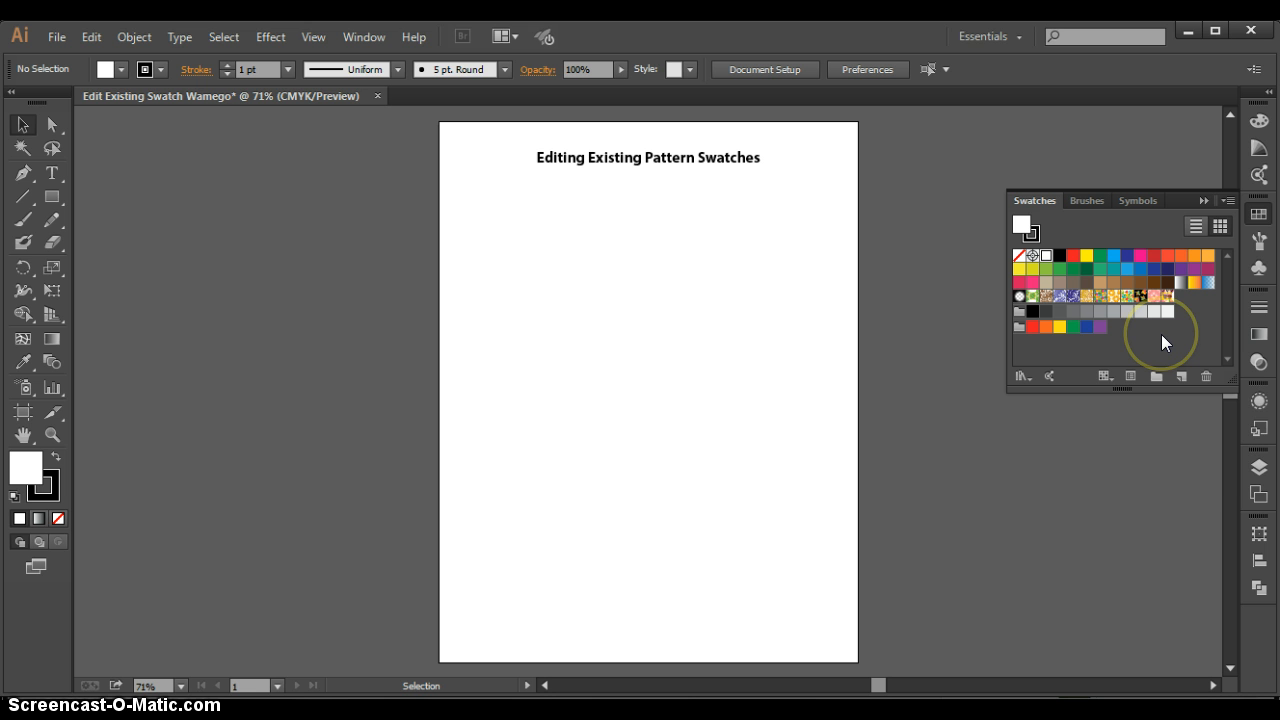
left_click(1105, 376)
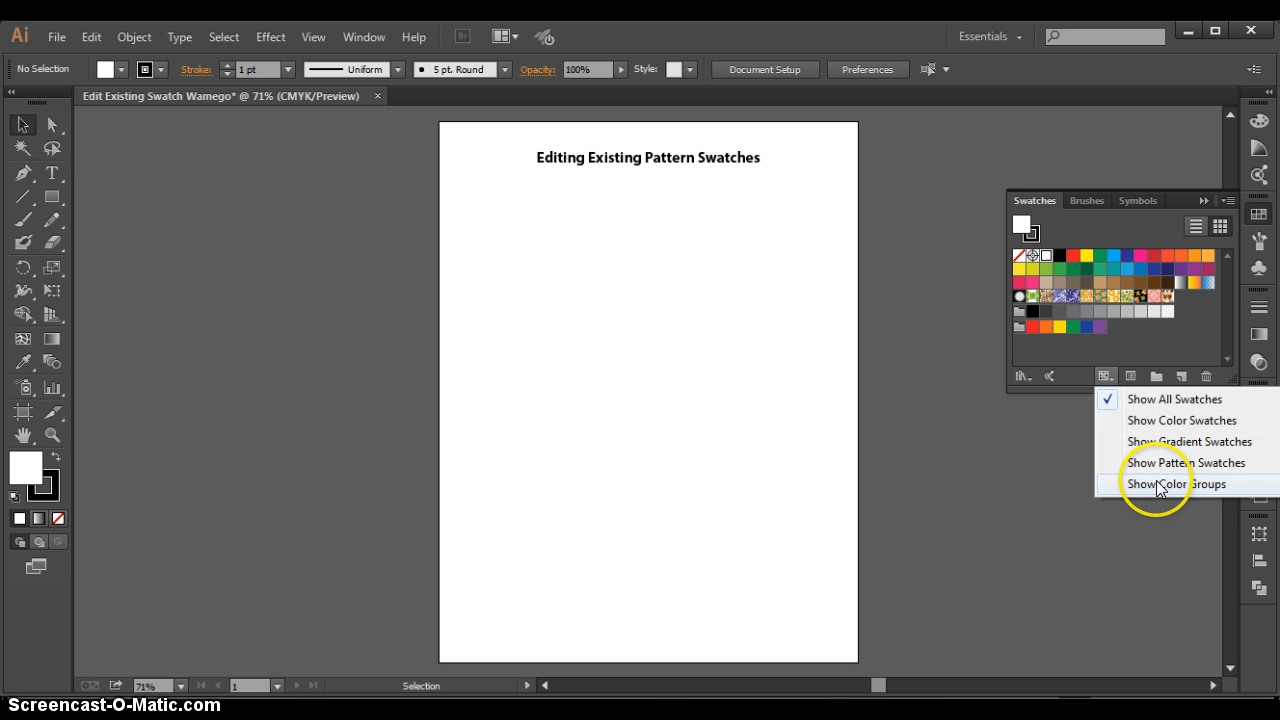
left_click(1172, 400)
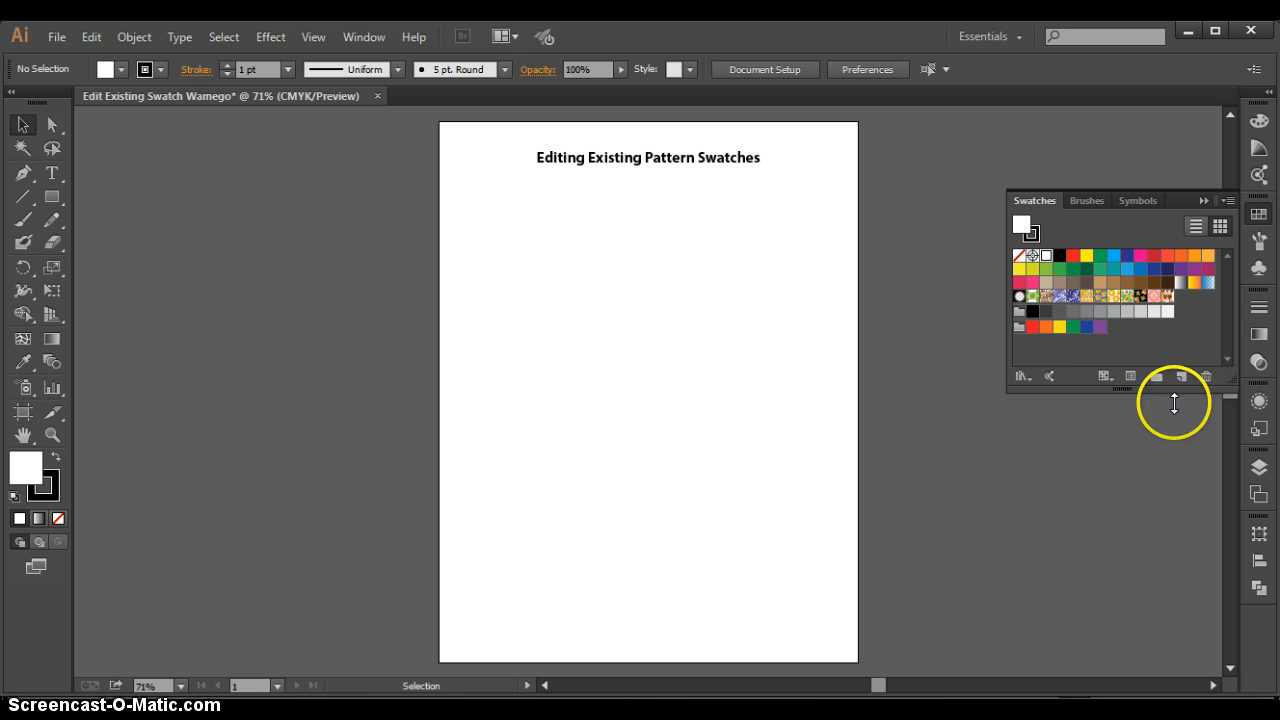
left_click(1130, 374)
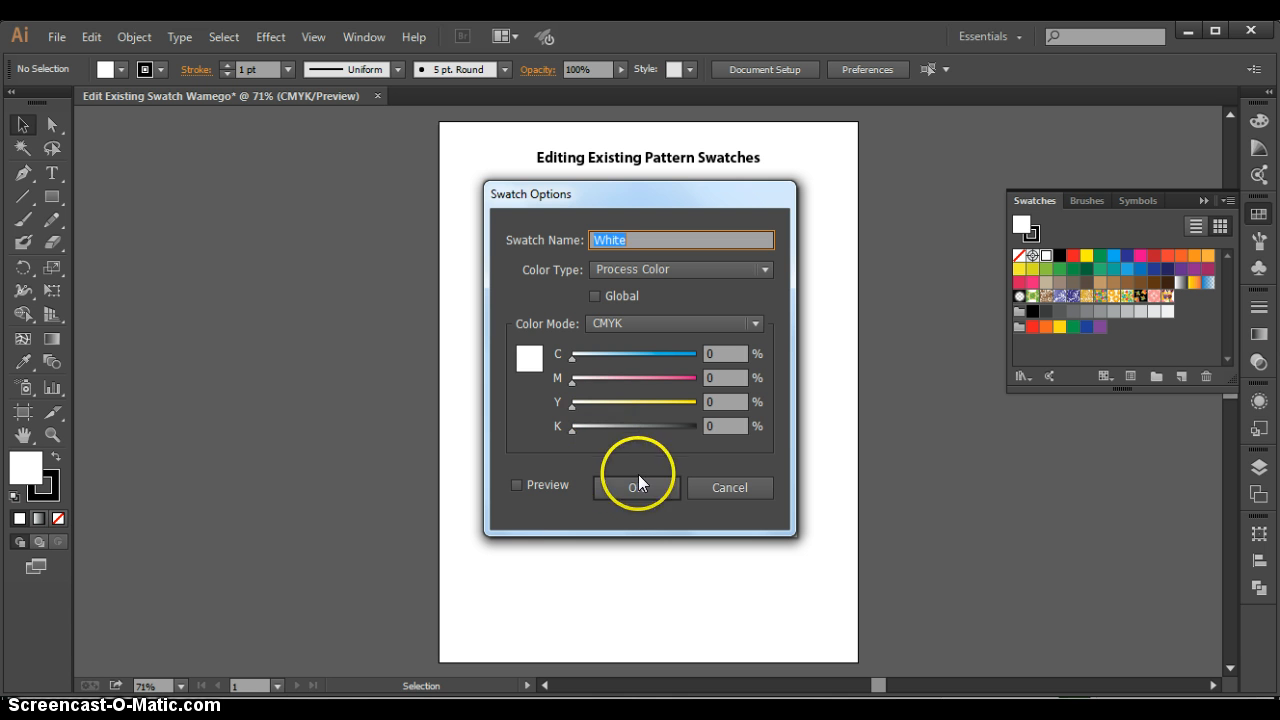
left_click(745, 487)
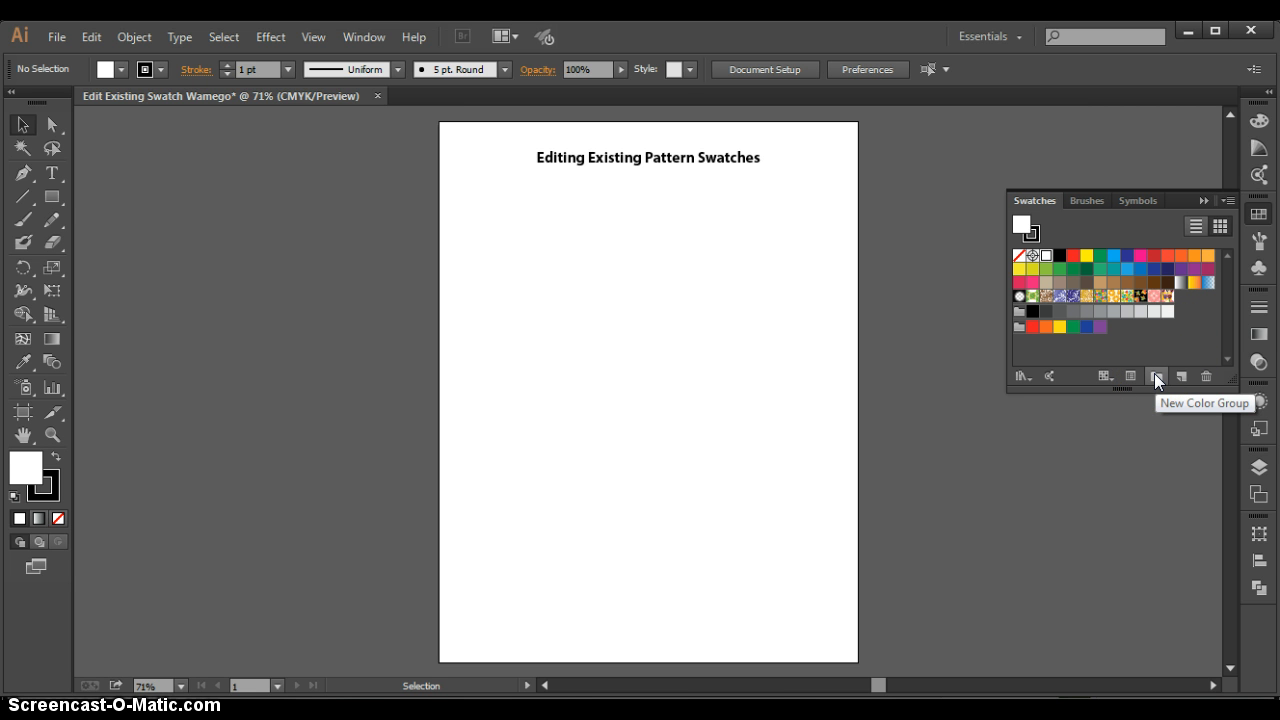
left_click(1190, 349)
- Browse the pattern libraries, load Nature_Animal Skins, and add its Zebra pattern to the document's swatches
left_click(1026, 373)
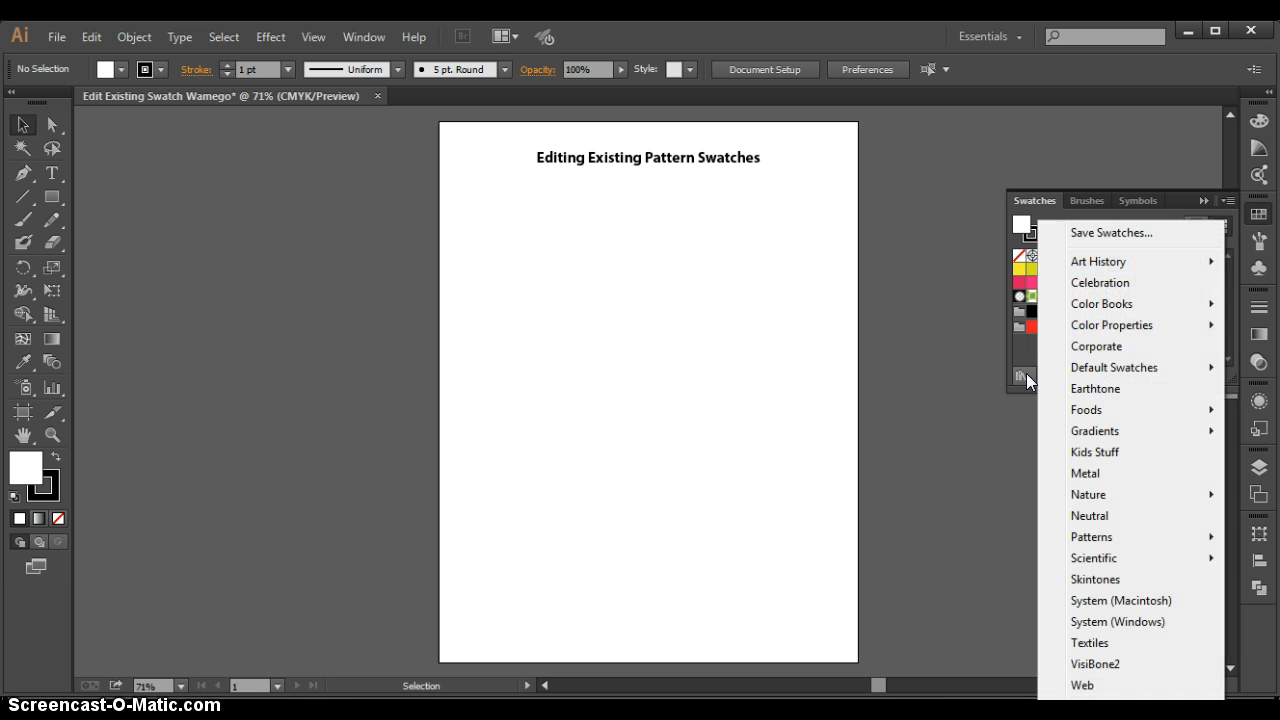
left_click(1102, 366)
mouse_move(1083, 541)
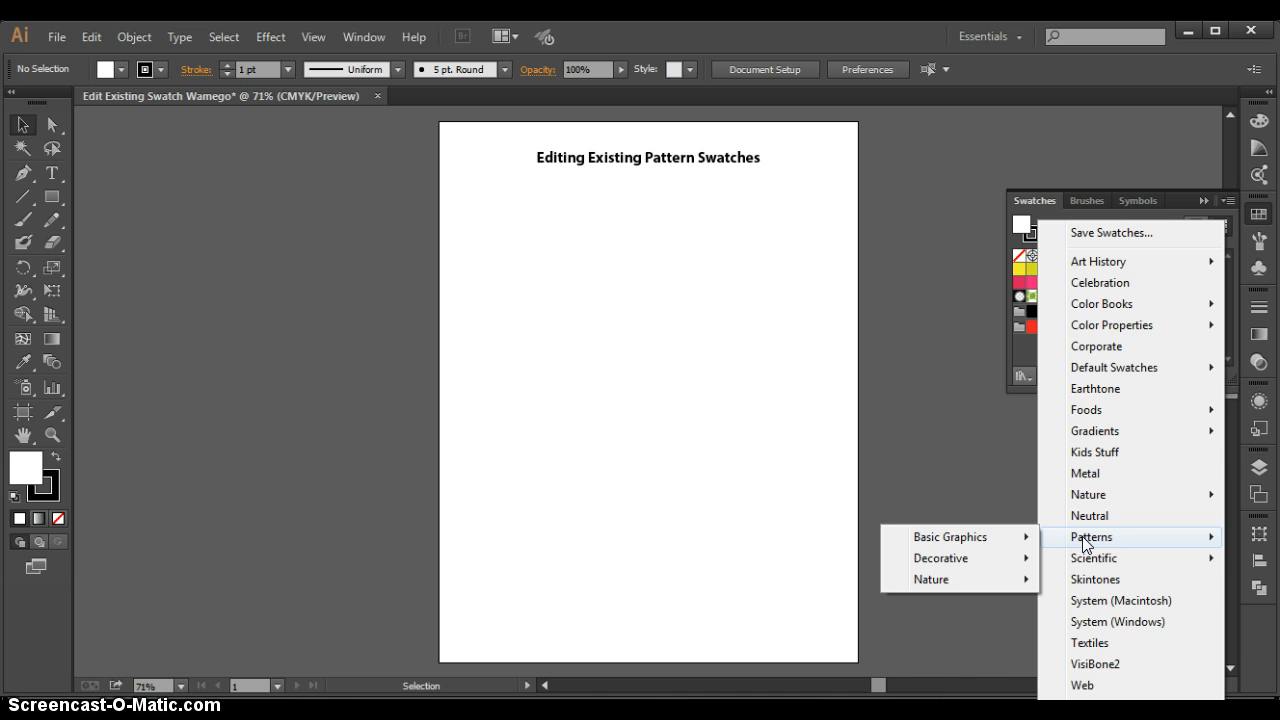
left_click(1018, 537)
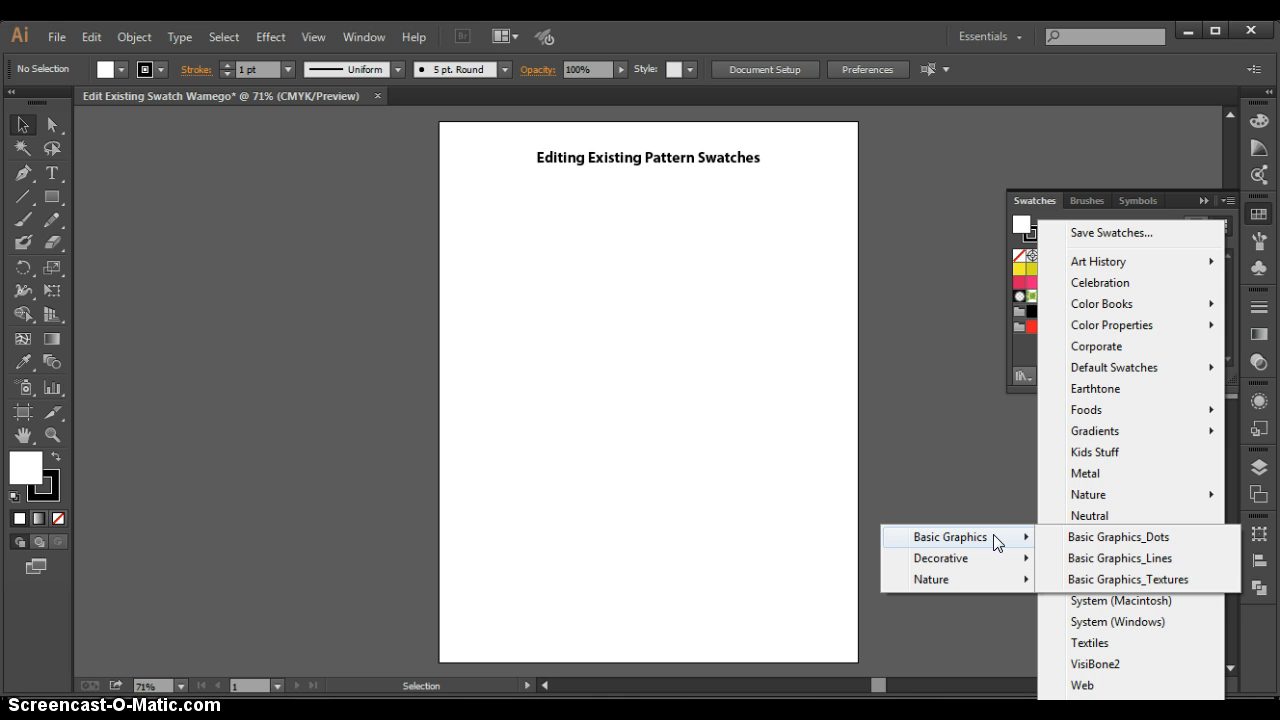
left_click(985, 556)
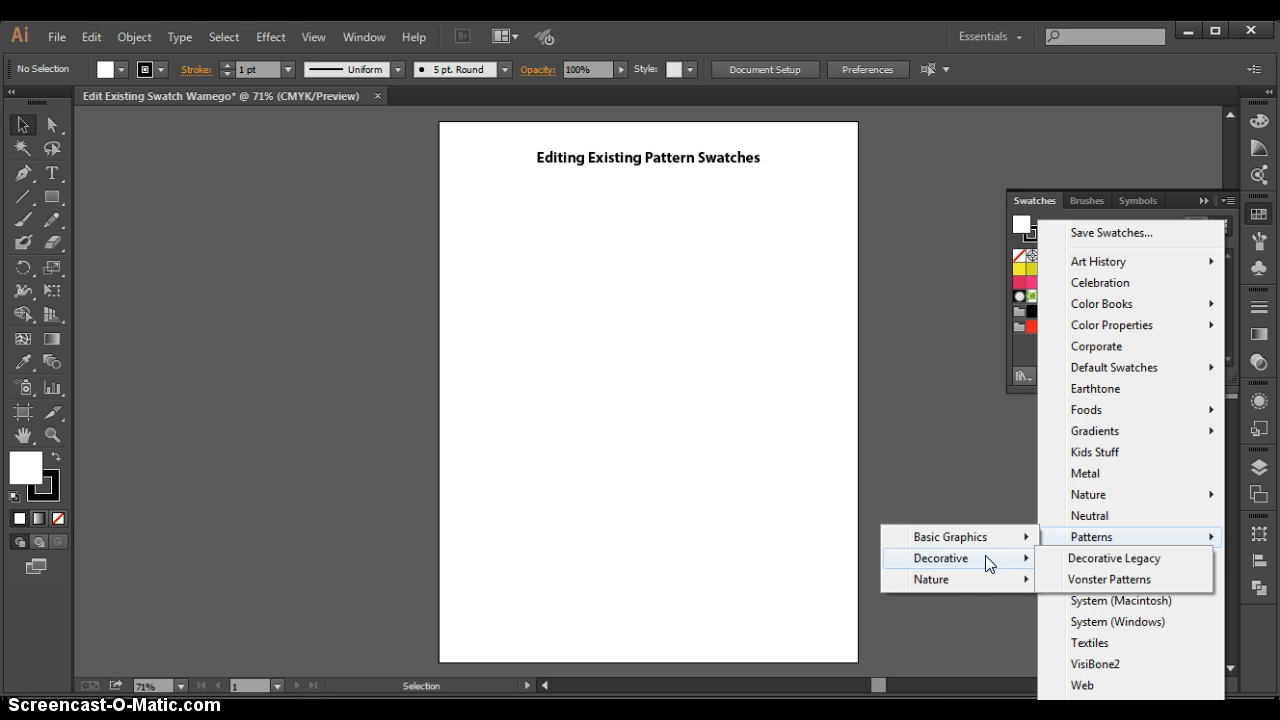
left_click(975, 581)
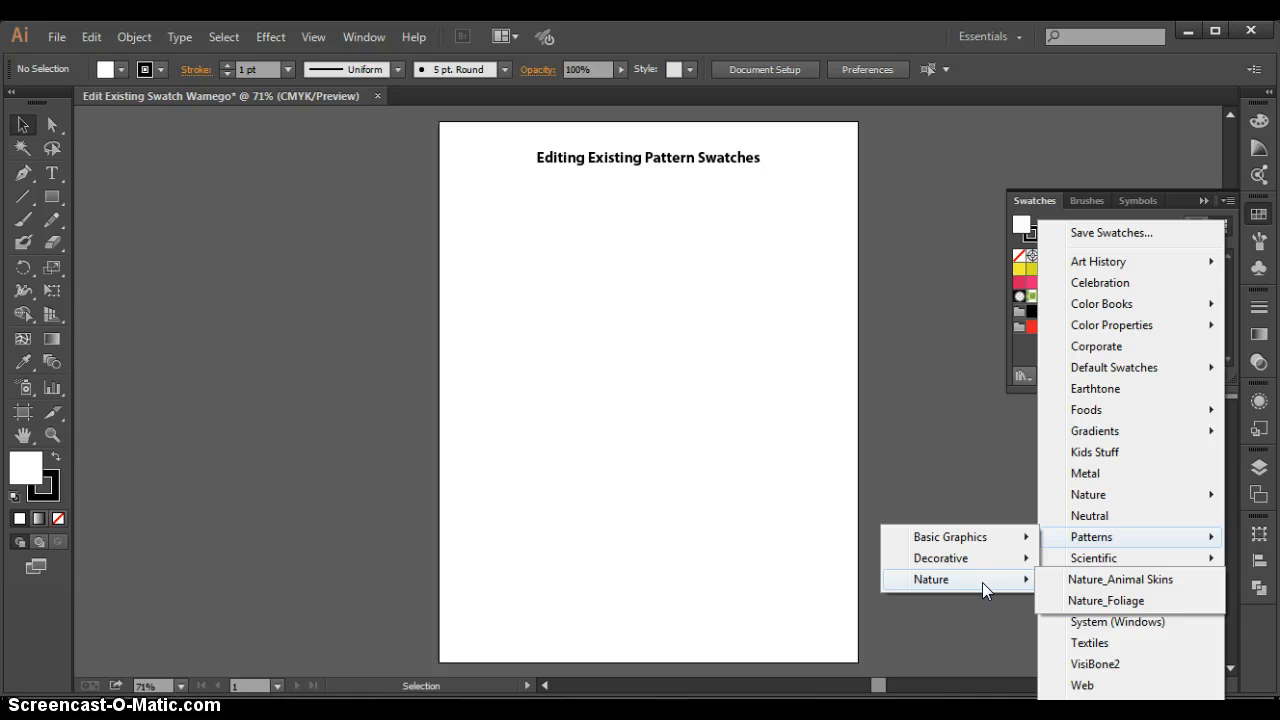
left_click(963, 581)
left_click(1095, 579)
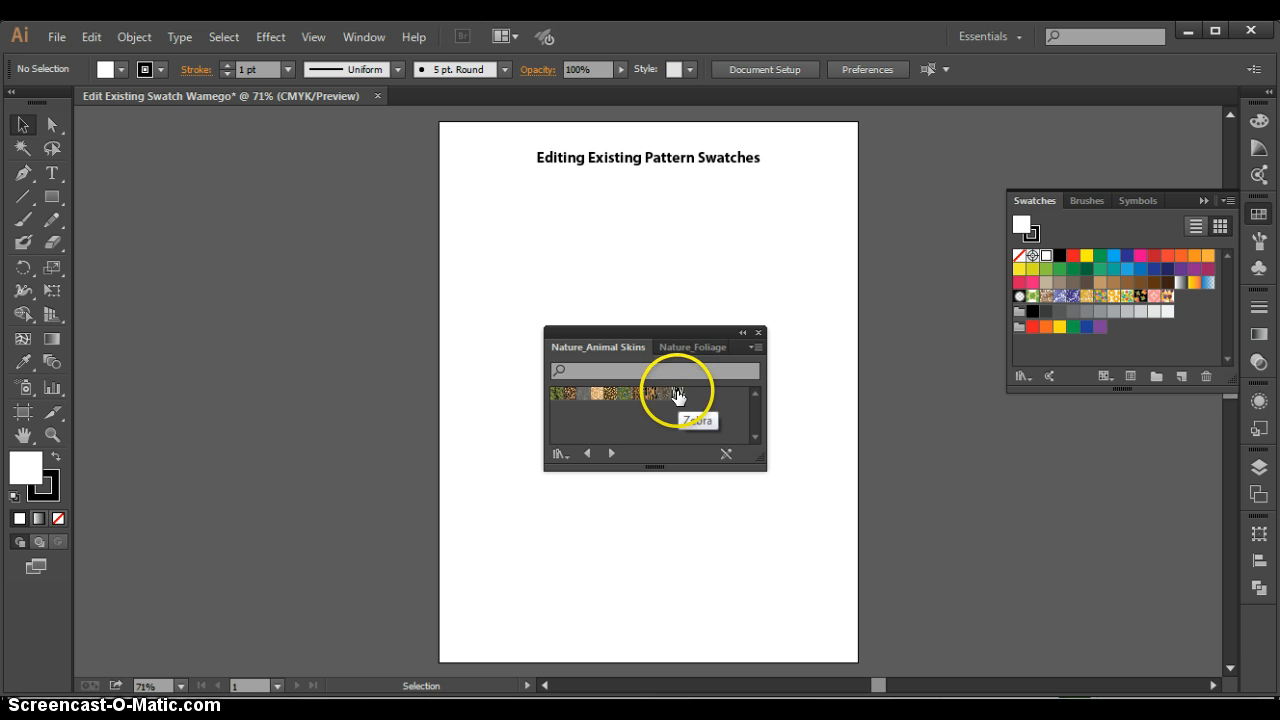
left_click_drag(678, 396, 1183, 304)
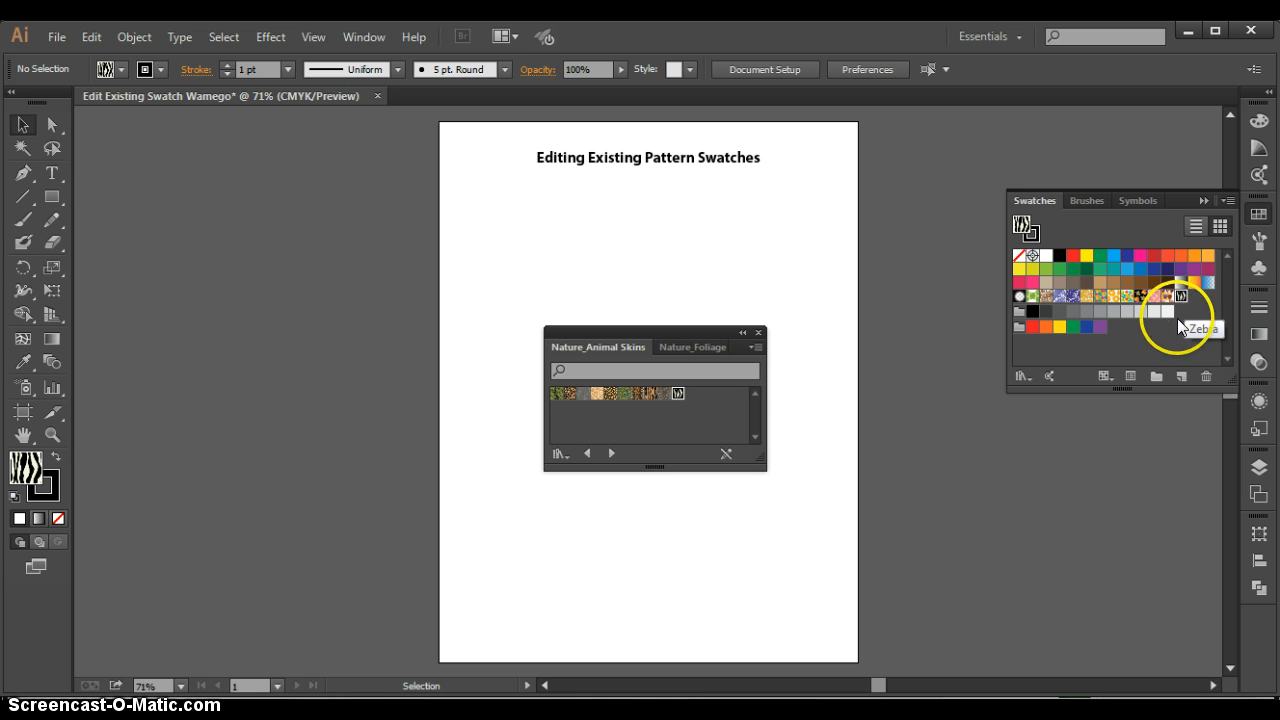
- Add the purple floral and Cattails patterns from the Nature_Foliage library to the document's swatches and put the library panels away
left_click(609, 454)
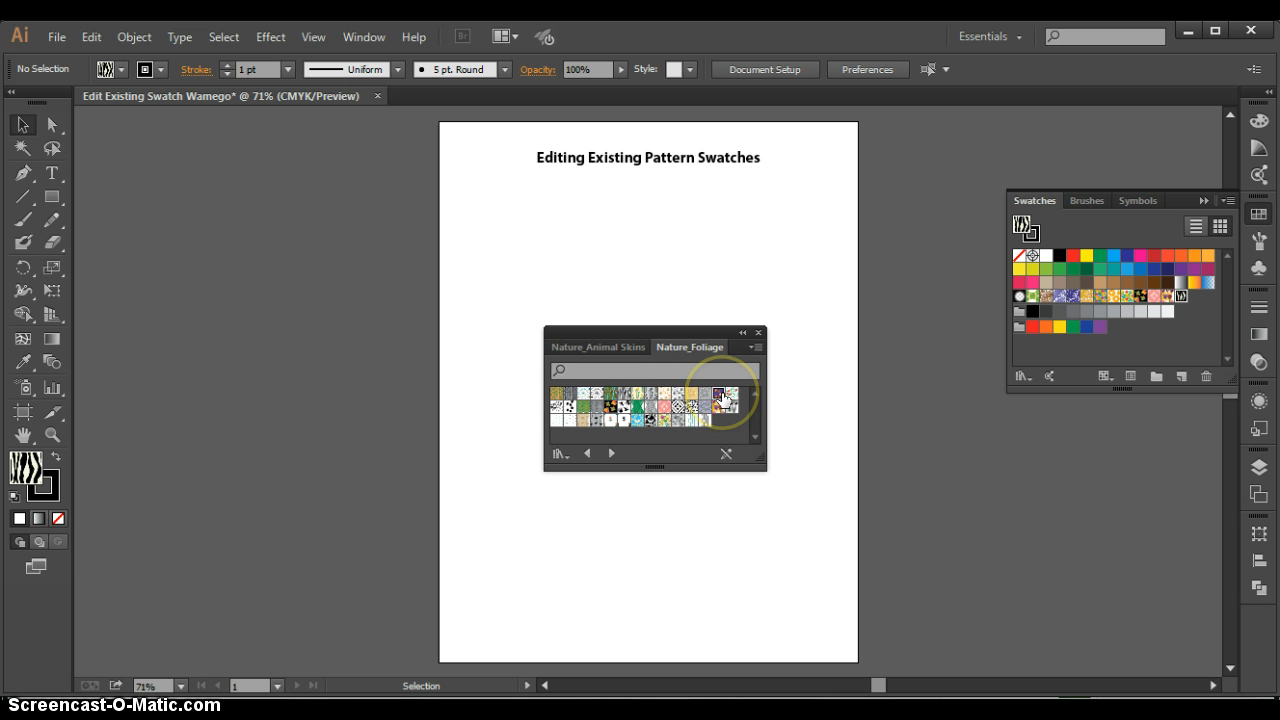
left_click(721, 398)
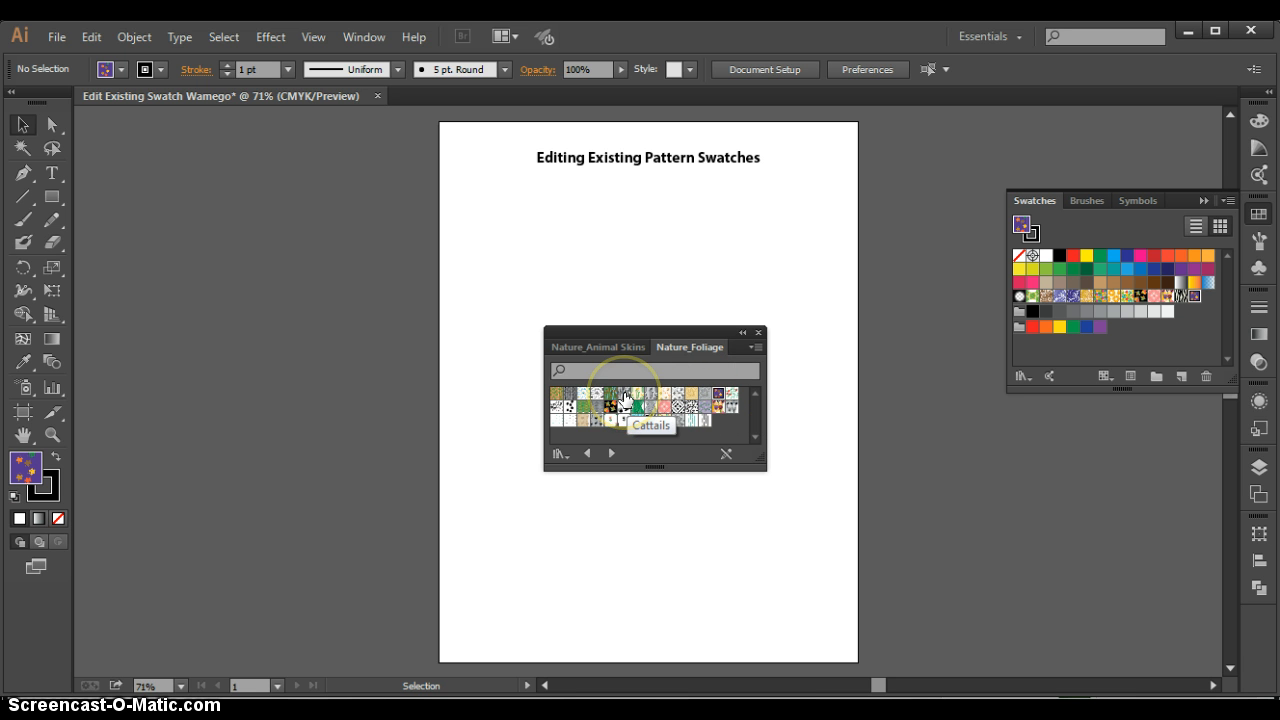
left_click(624, 396)
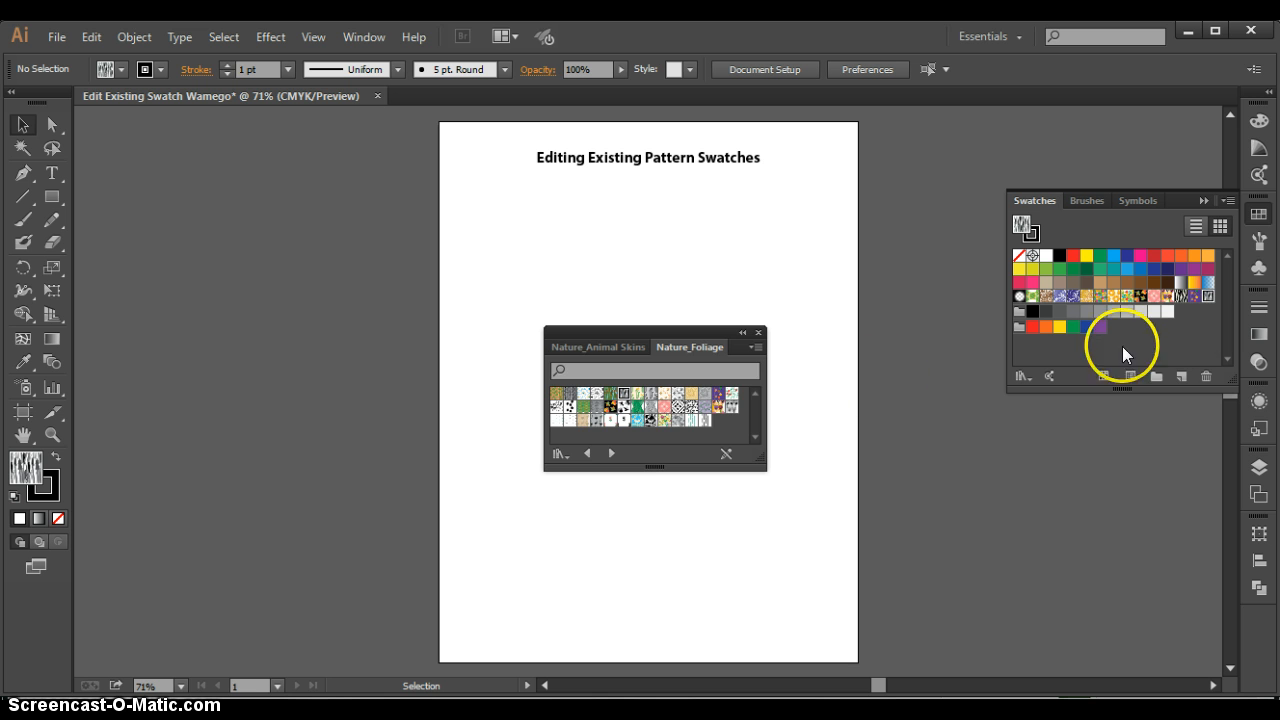
left_click(742, 332)
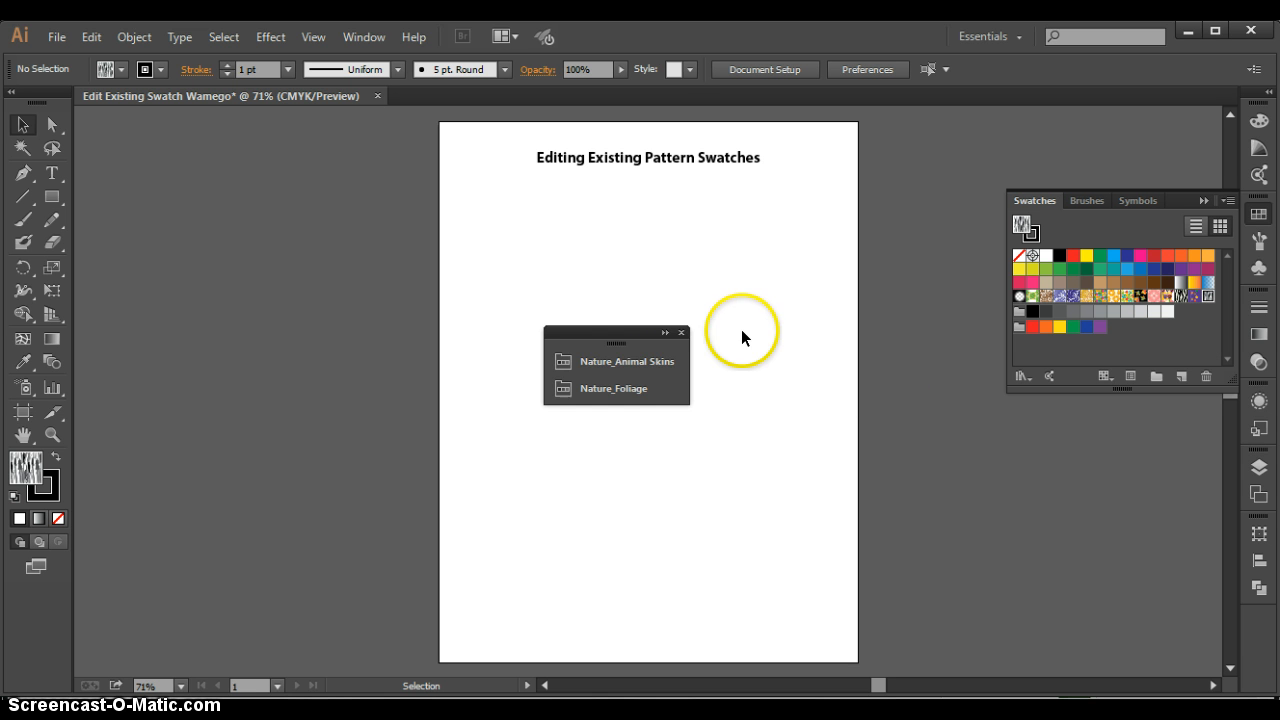
left_click_drag(586, 334, 1229, 425)
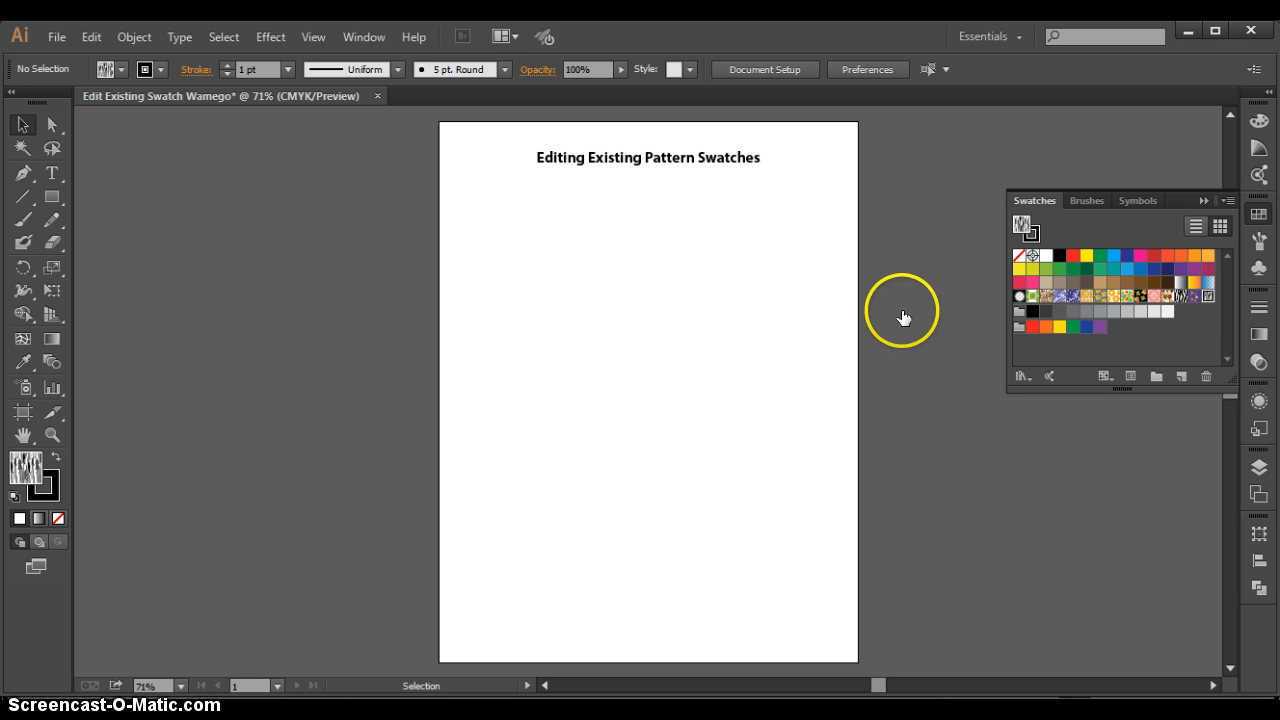
- Place the Lotus Squares Color pattern tile on the artboard below the title and magnify it to fill the view
left_click(1155, 297)
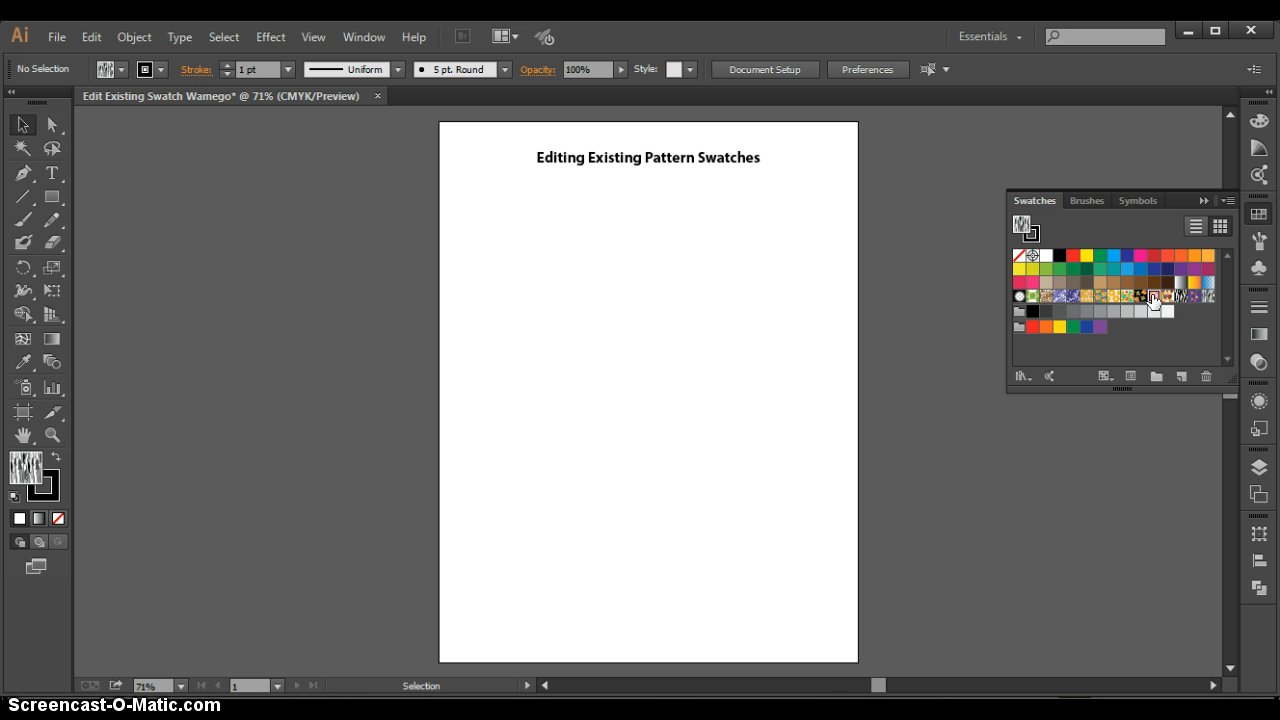
left_click(1155, 298)
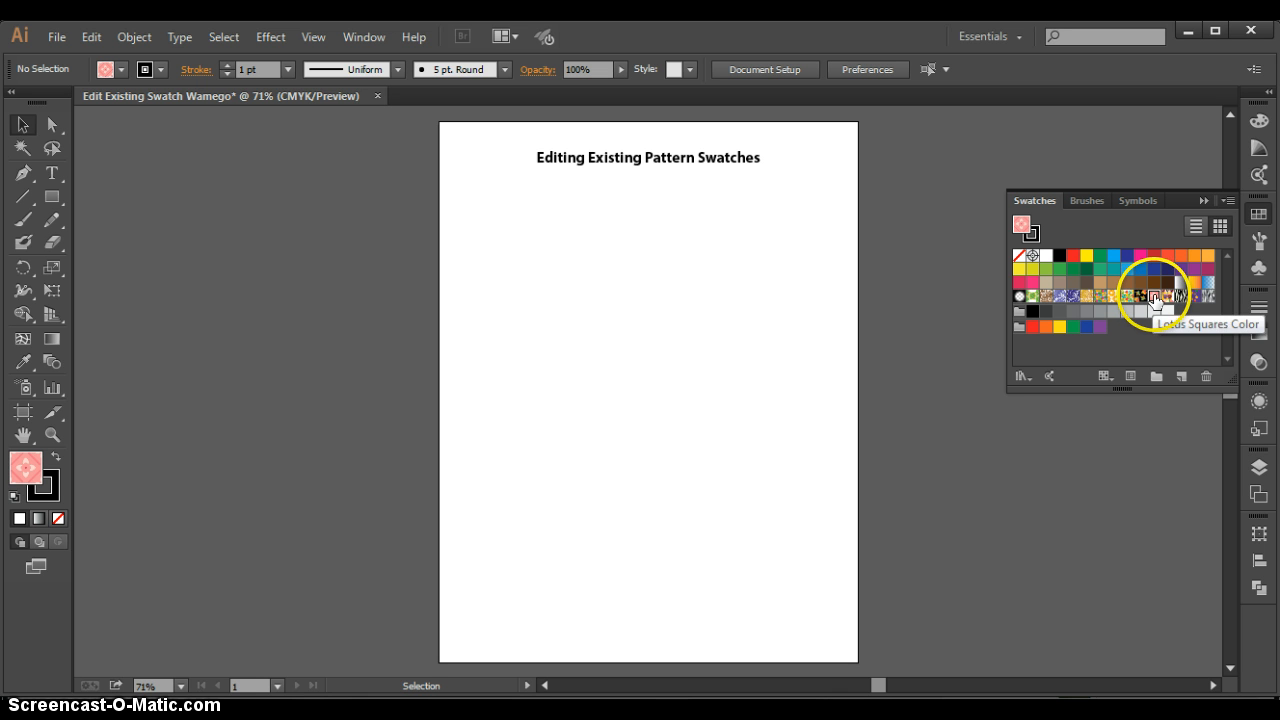
left_click_drag(1155, 298, 640, 261)
left_click(740, 364)
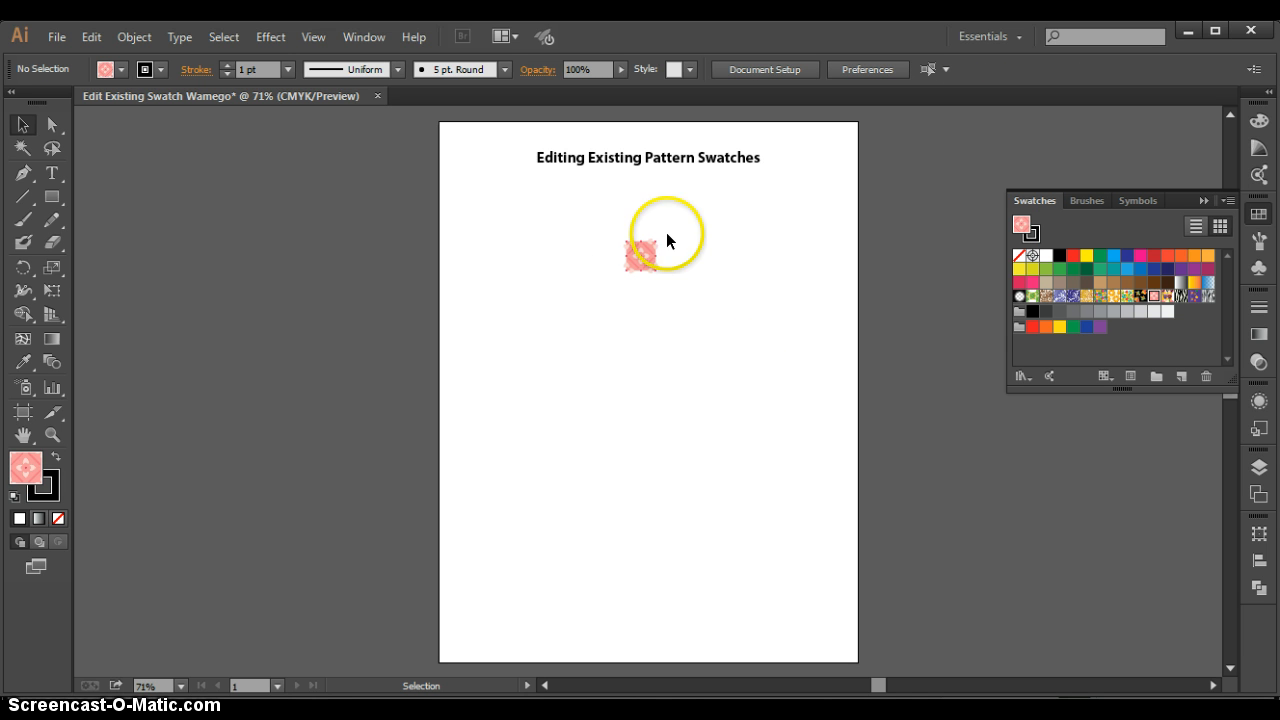
left_click(52, 434)
left_click_drag(598, 220, 687, 295)
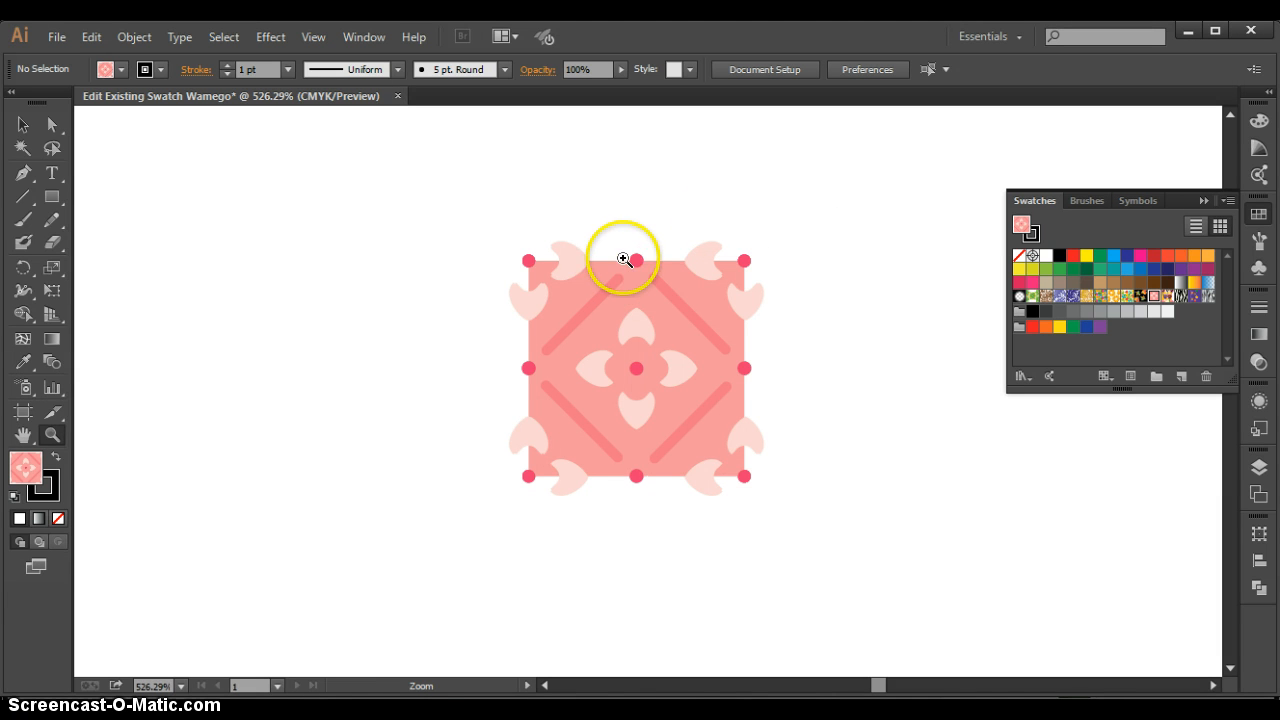
- Delete the placed Lotus Squares Color tile from the artboard
left_click(23, 124)
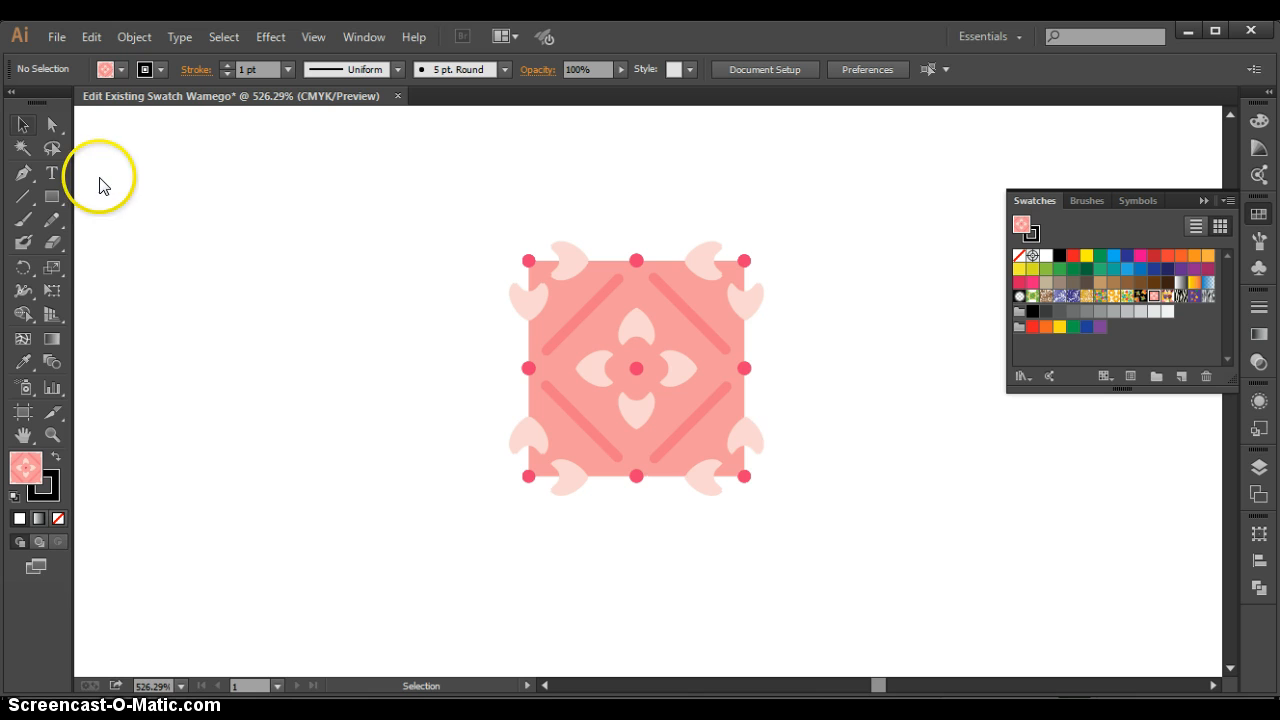
left_click(637, 384)
key("Delete")
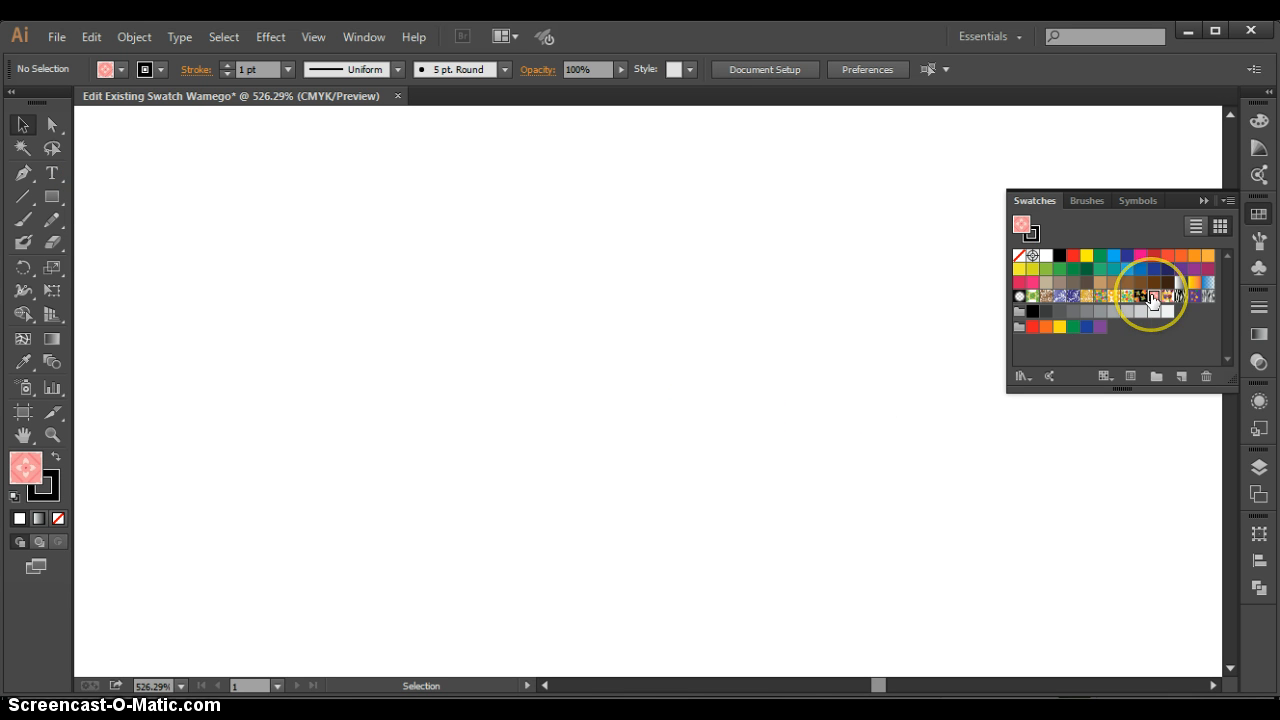
- Place the Lotus Squares Color pattern tile on the artboard and ungroup it completely into separate paths
left_click_drag(1154, 296, 559, 333)
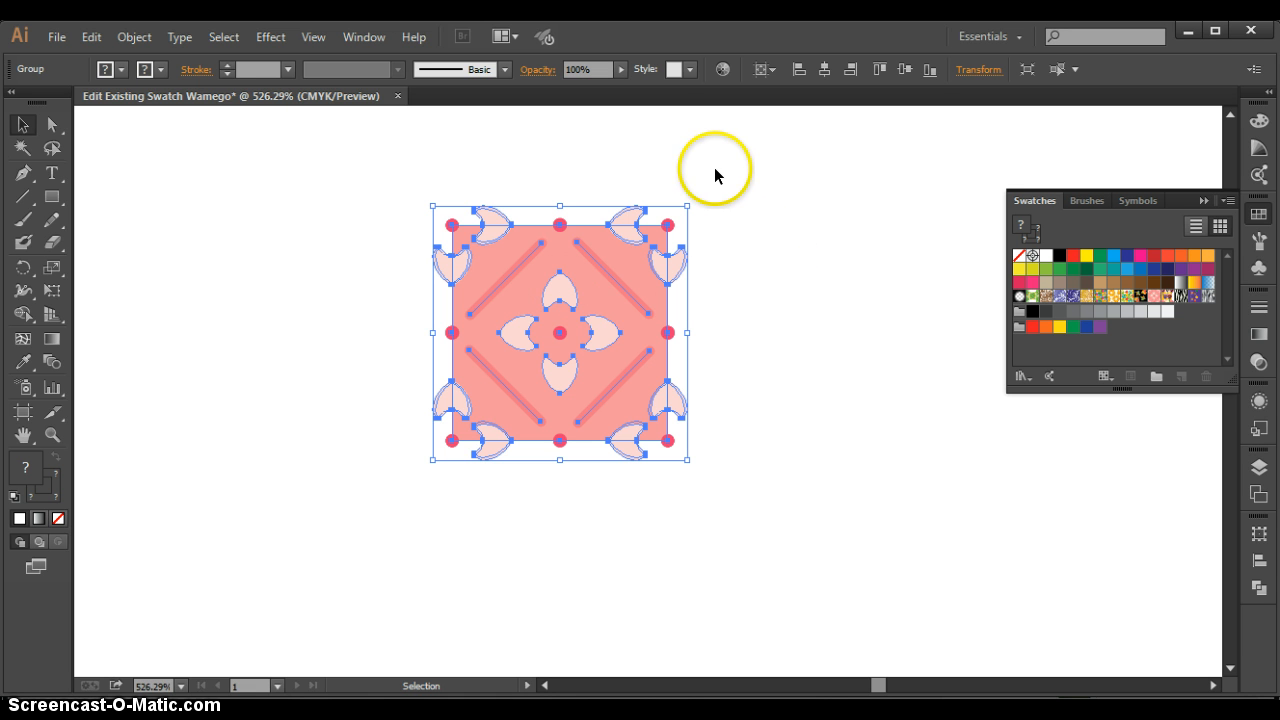
left_click(341, 236)
left_click(559, 253)
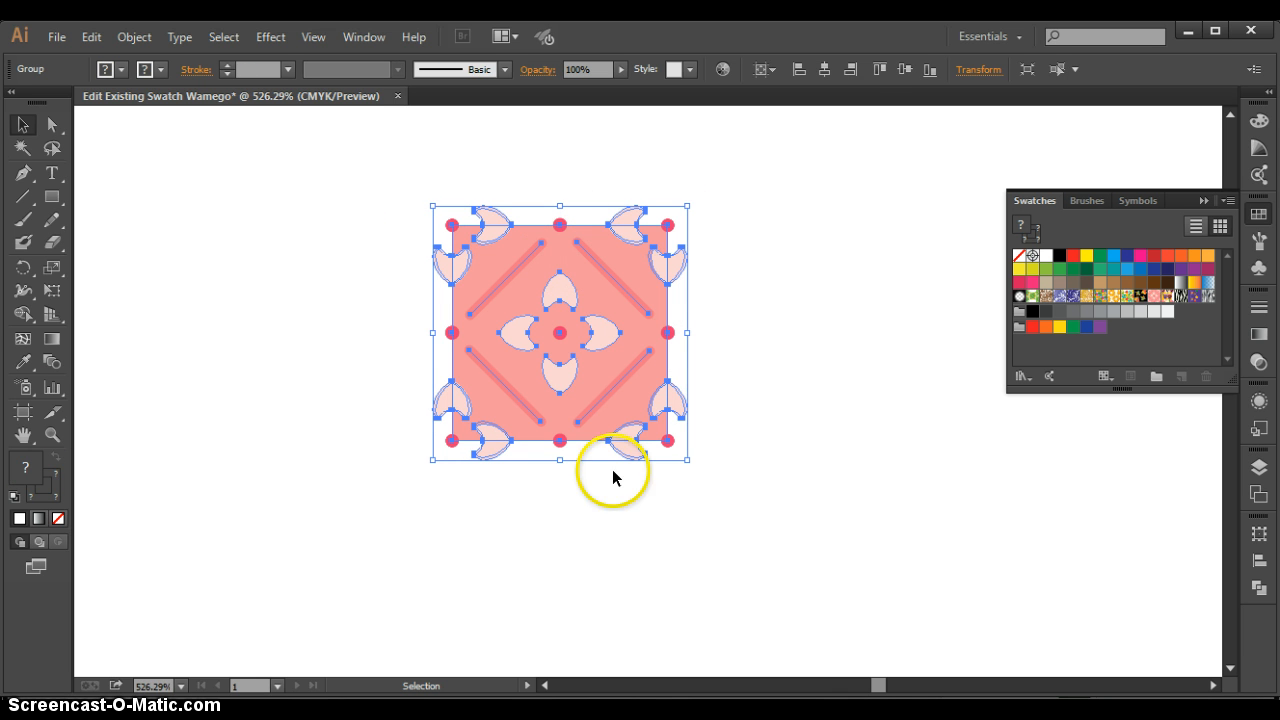
left_click(121, 40)
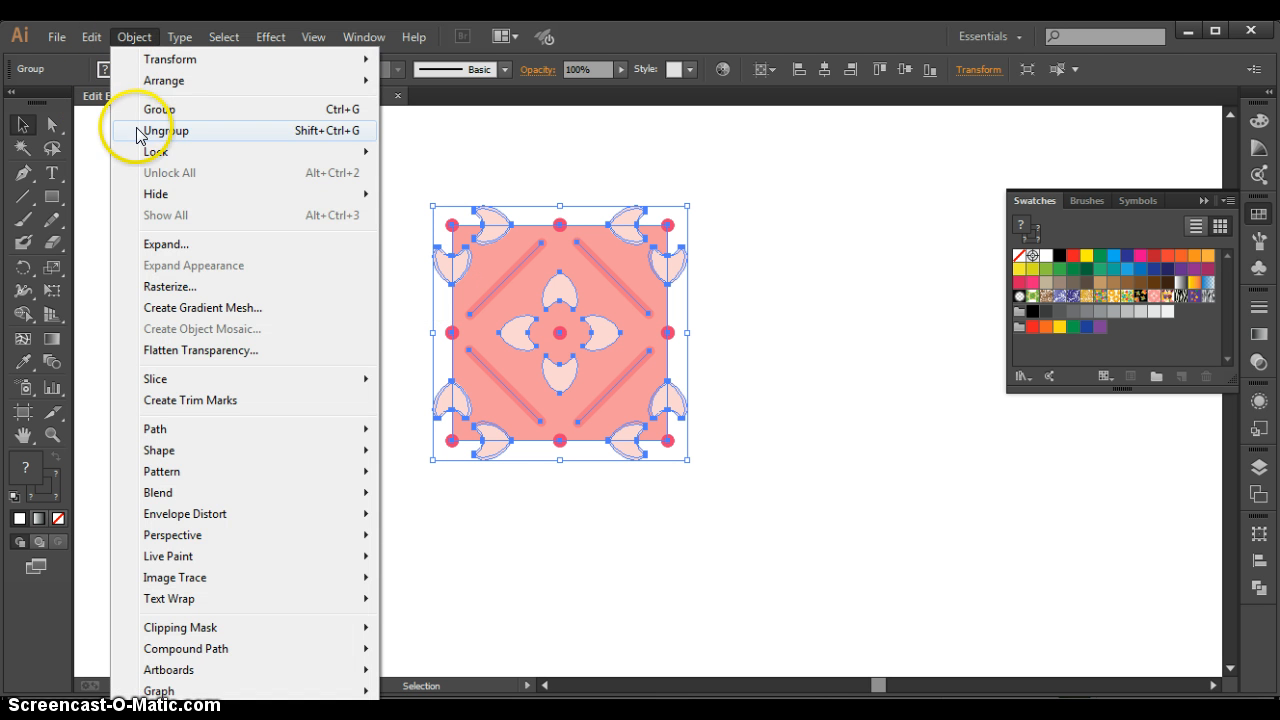
left_click(122, 128)
left_click(128, 37)
left_click(163, 130)
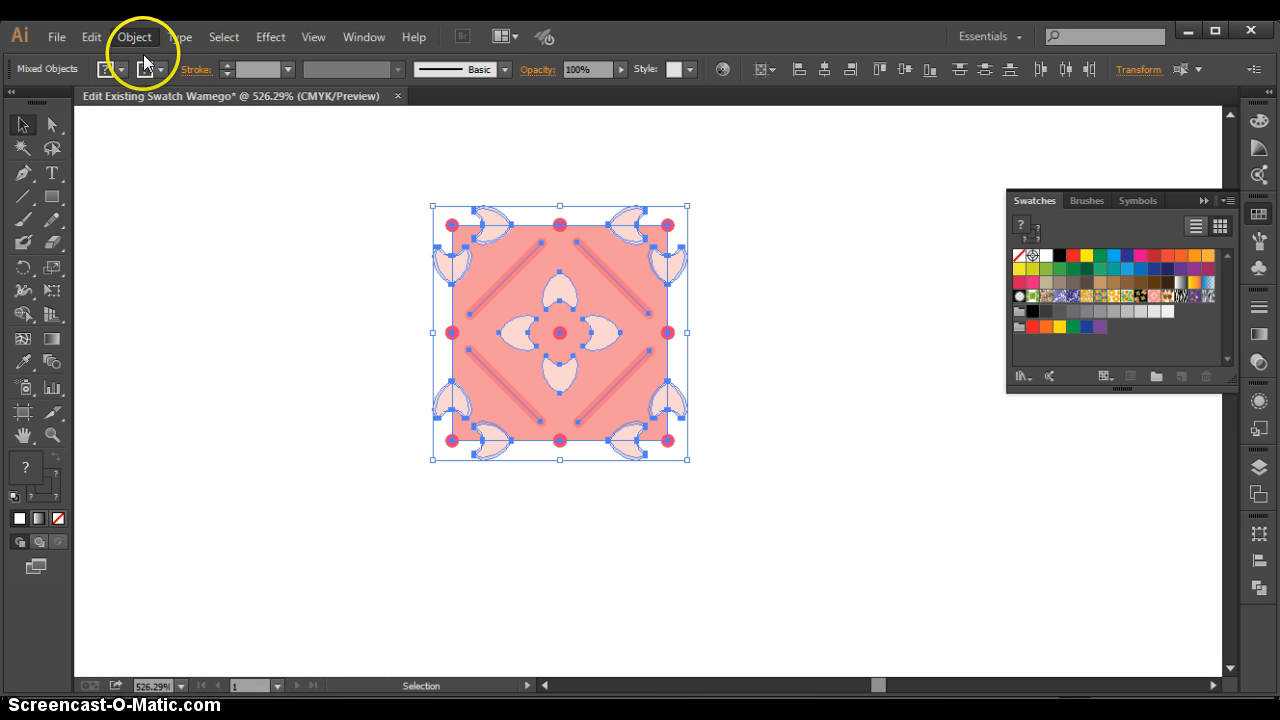
left_click(145, 38)
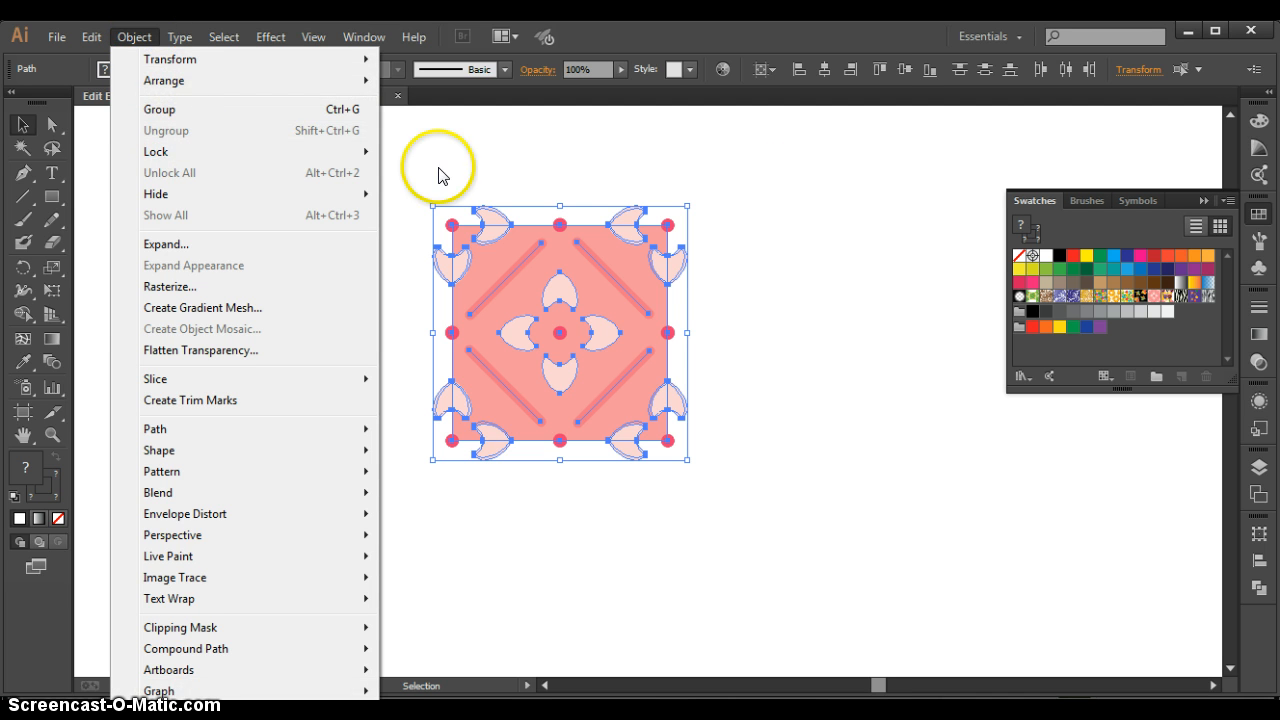
left_click(774, 188)
left_click(773, 186)
- Check that the tile's background square and an outer petal can be selected individually
left_click(654, 277)
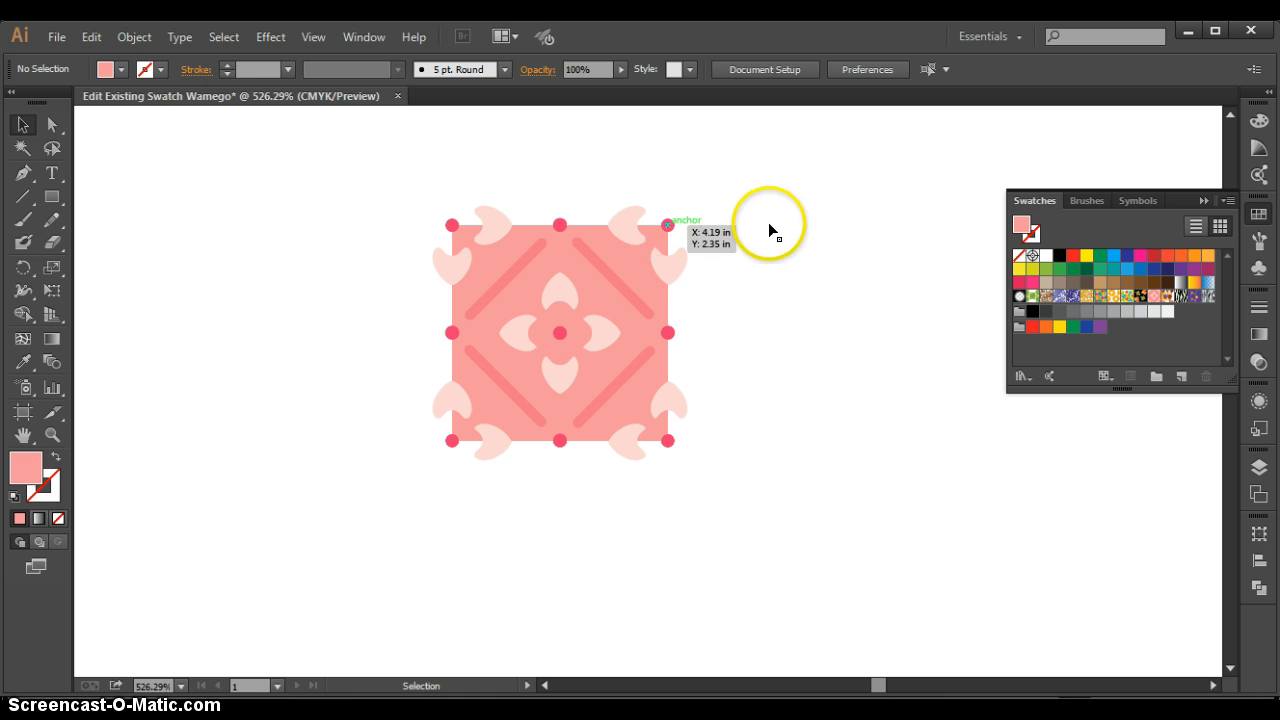
left_click(770, 225)
left_click(670, 266)
left_click(784, 270)
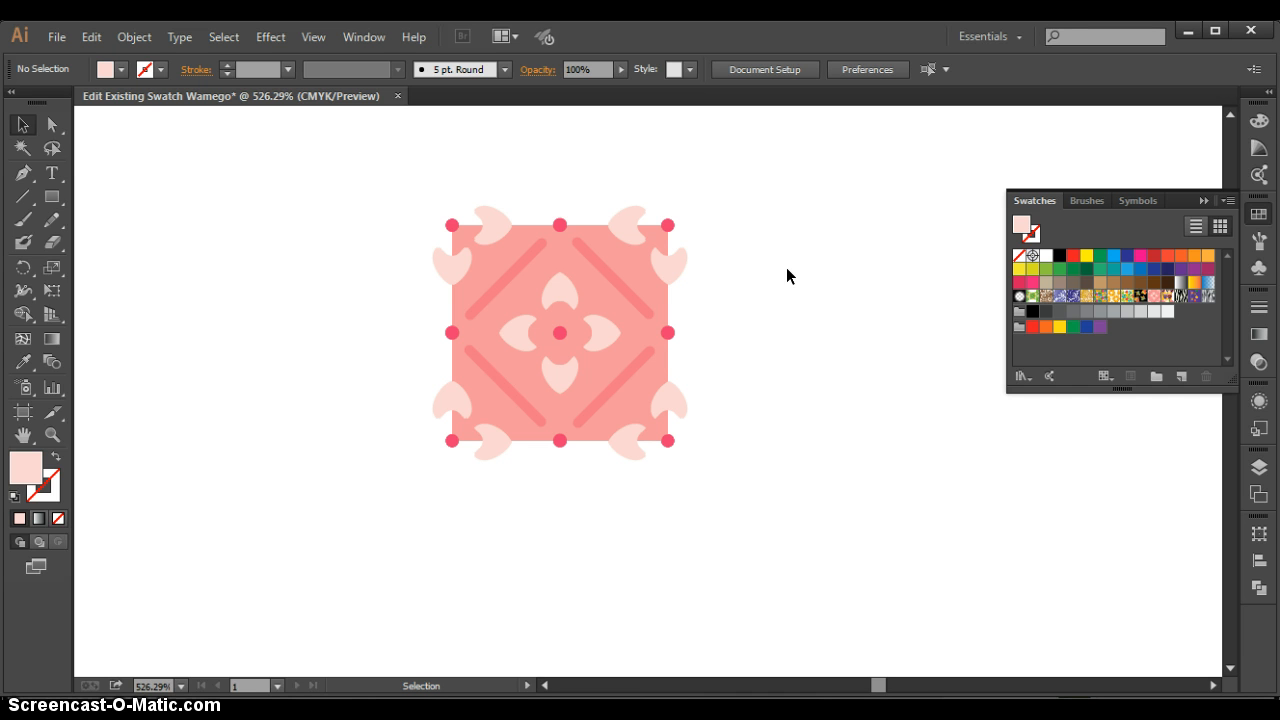
- Recolor the strokes of the tile's four diagonal lines purple
left_click_drag(363, 157, 785, 605)
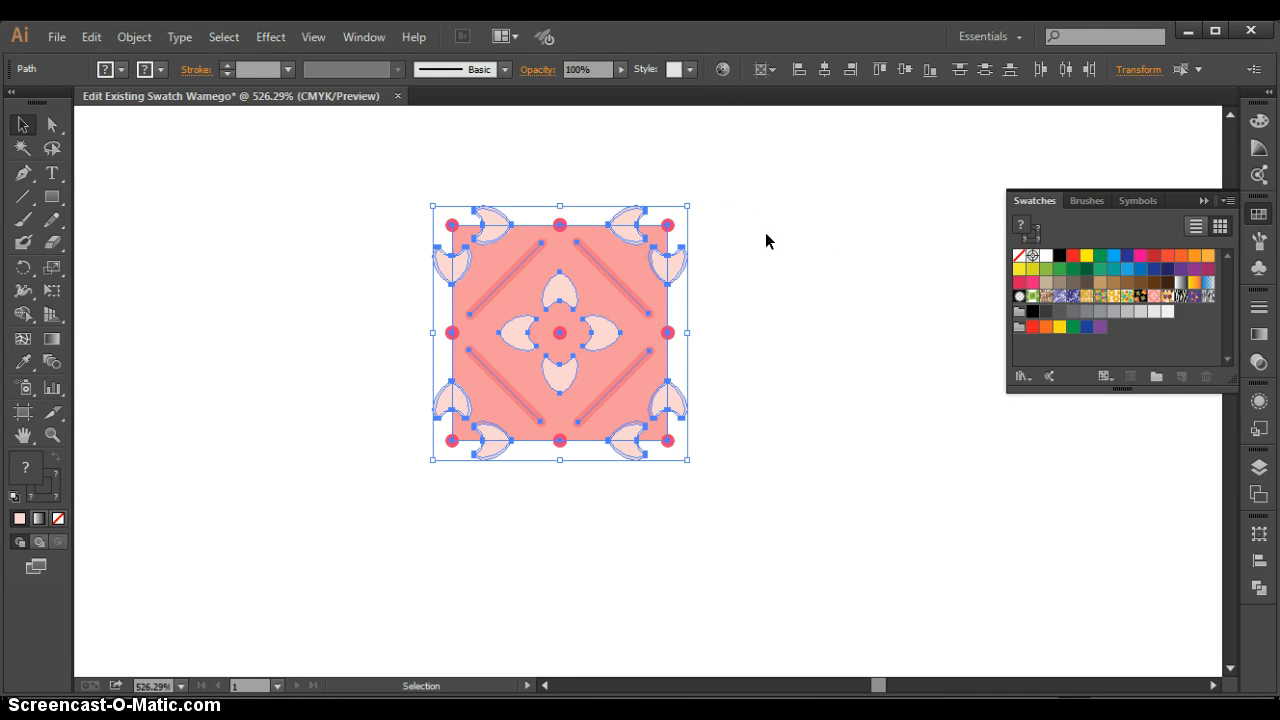
left_click(674, 318)
left_click(613, 279)
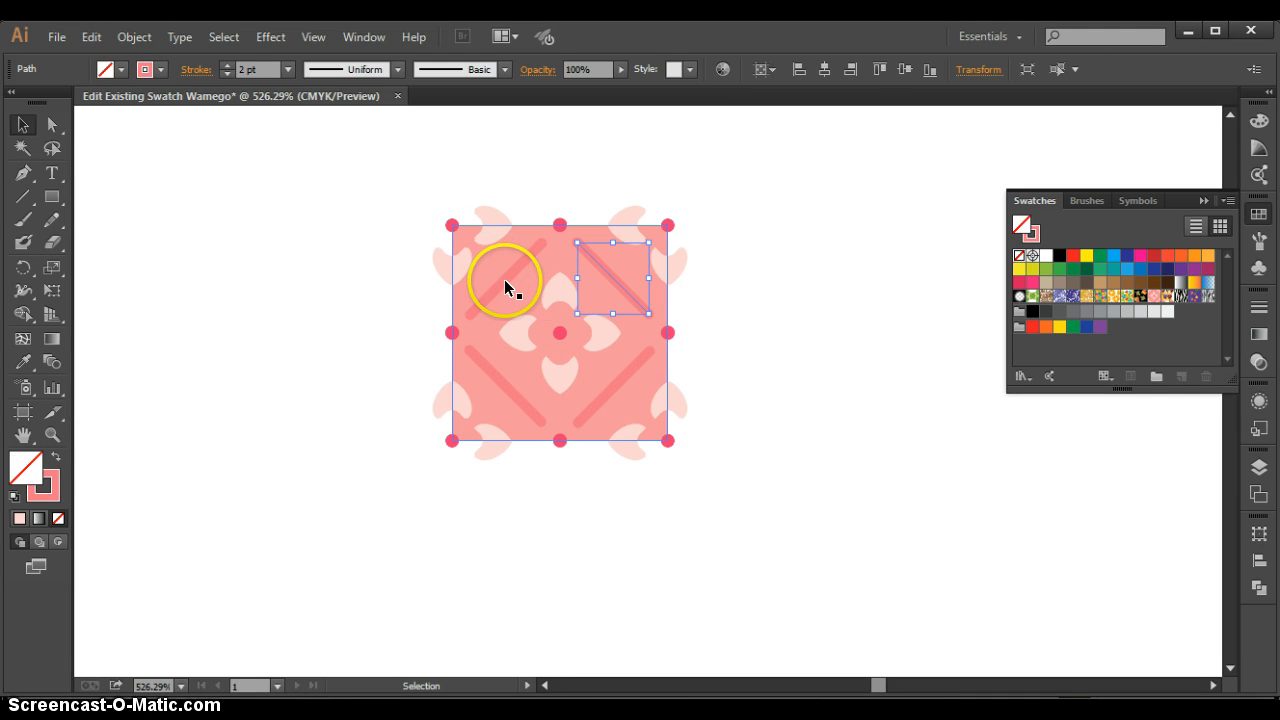
left_click(505, 284, "shift")
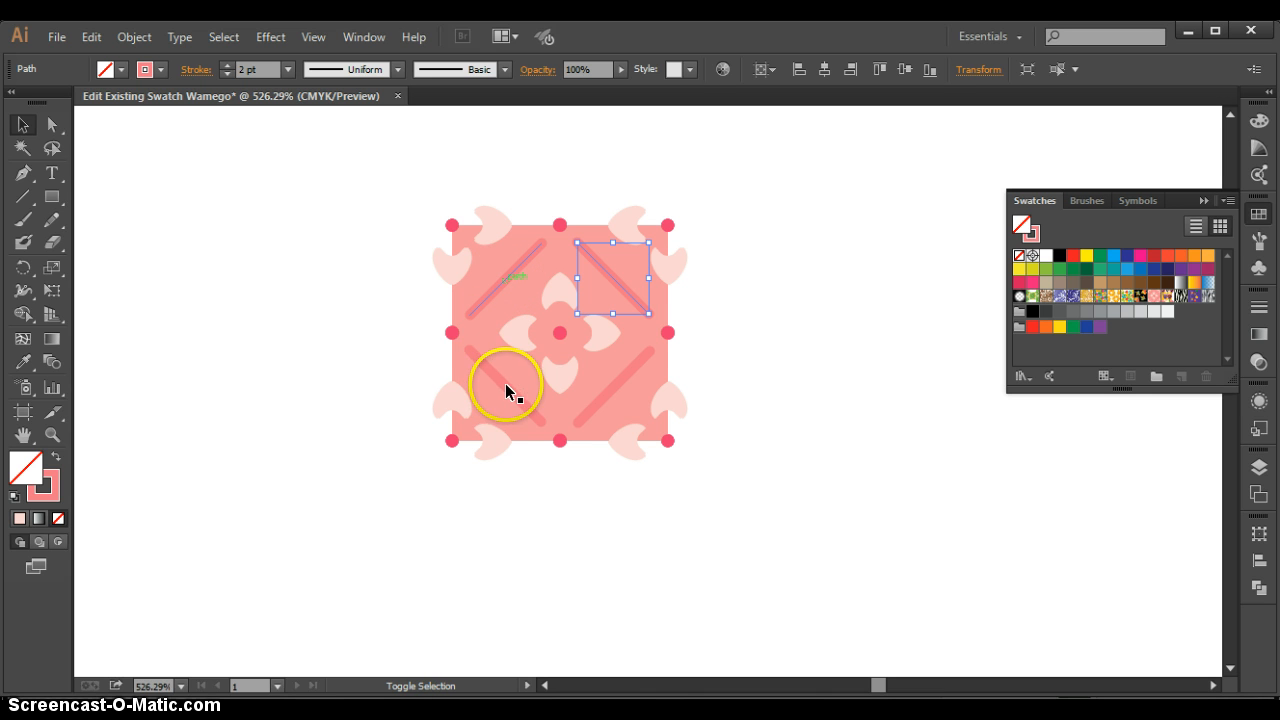
left_click(618, 381, "shift")
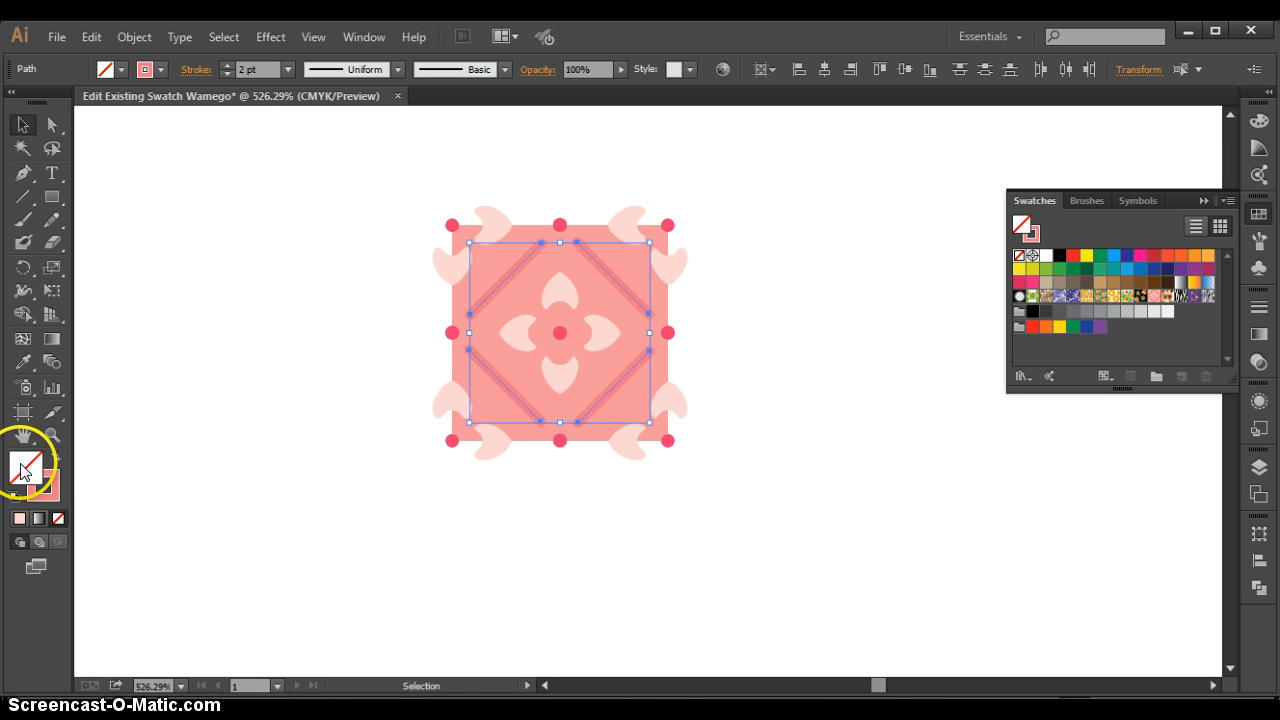
left_click(55, 488)
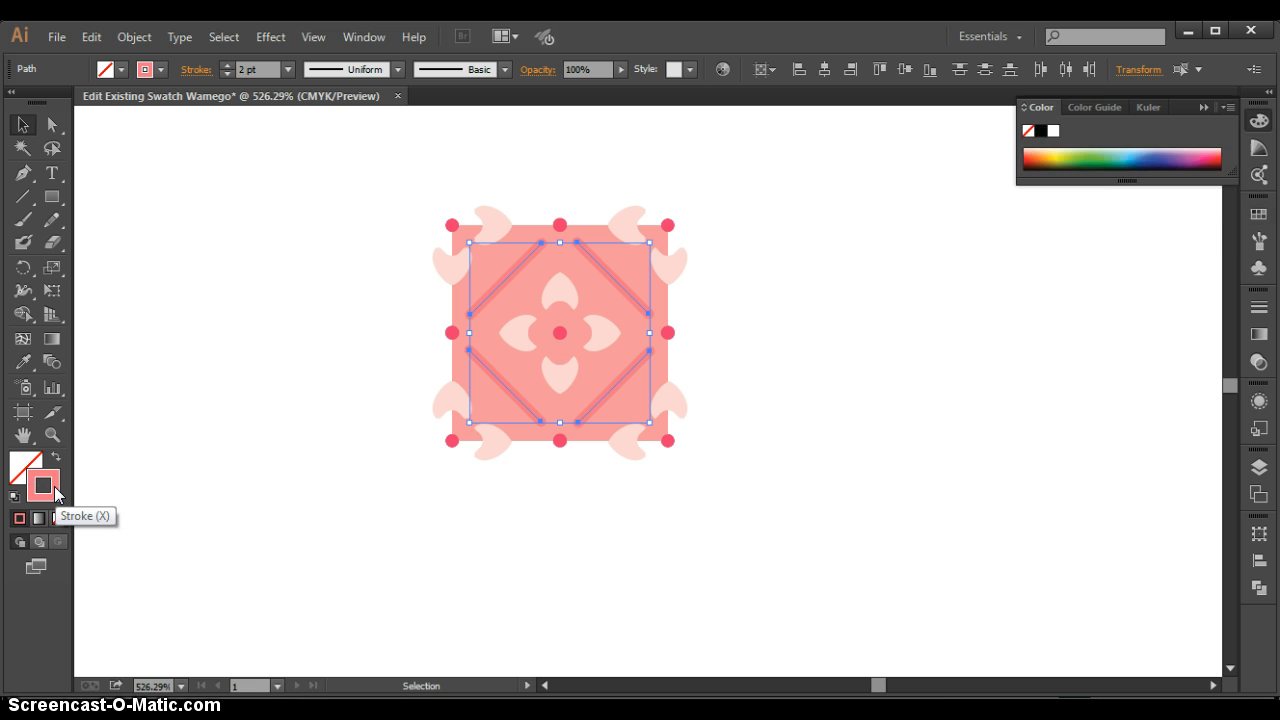
left_click(1183, 146)
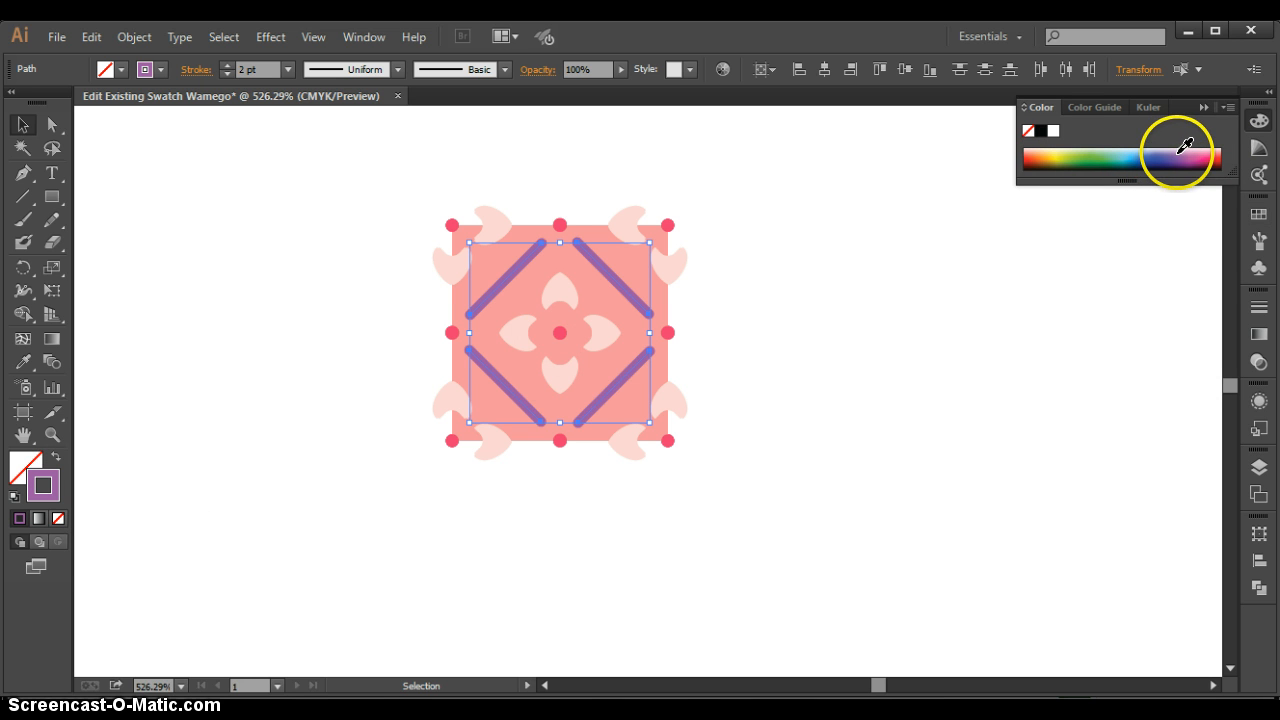
left_click(827, 457)
- Fill the tile's background square with the blue-violet color 7166AA
left_click(591, 295)
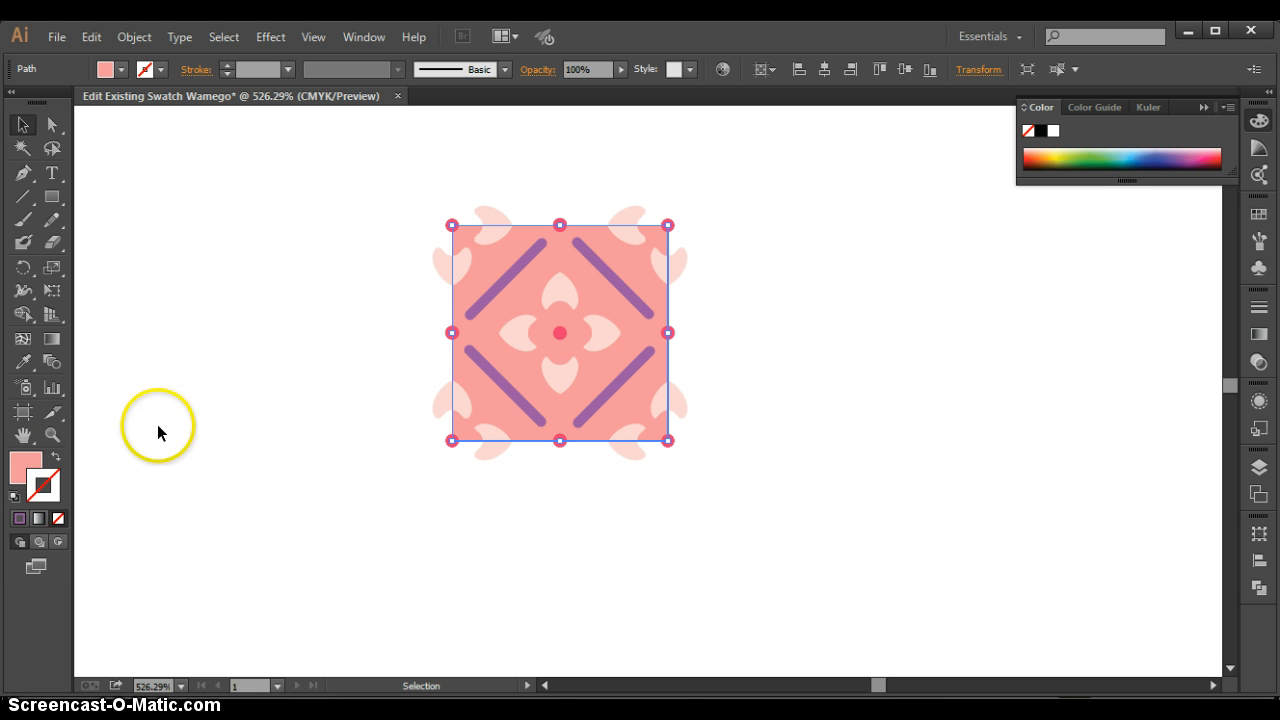
left_click(20, 468)
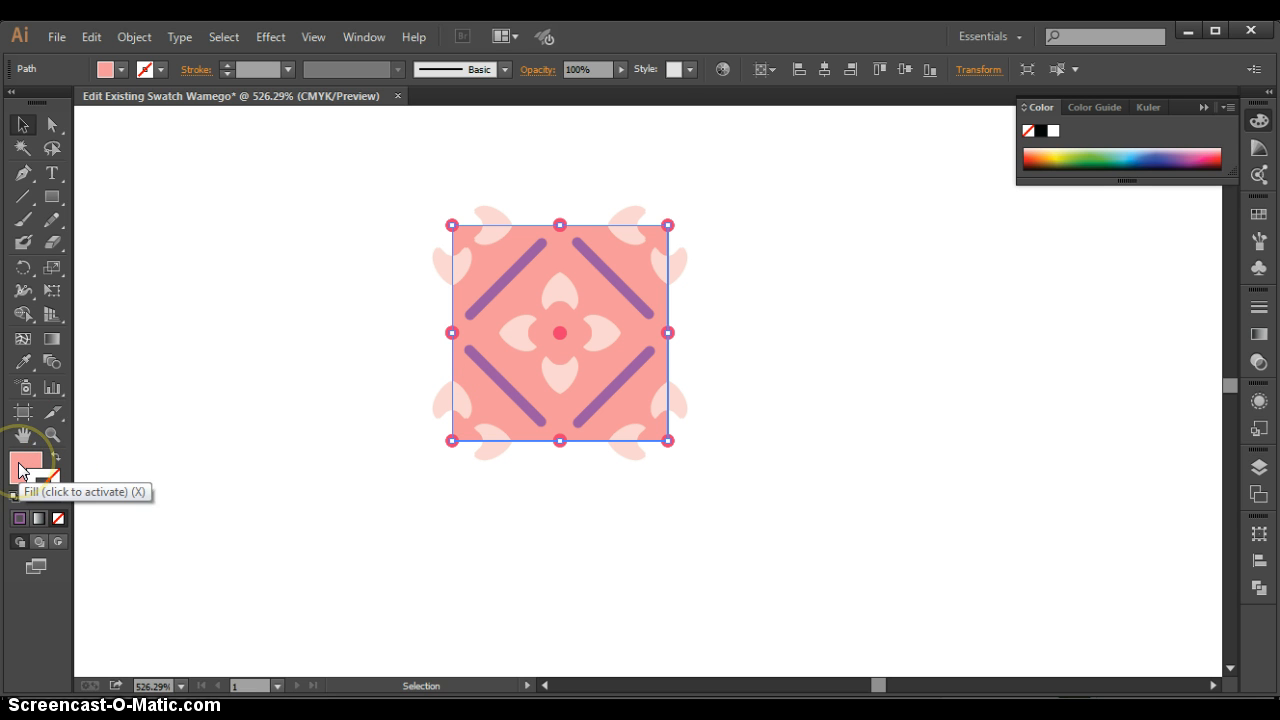
left_click(20, 470)
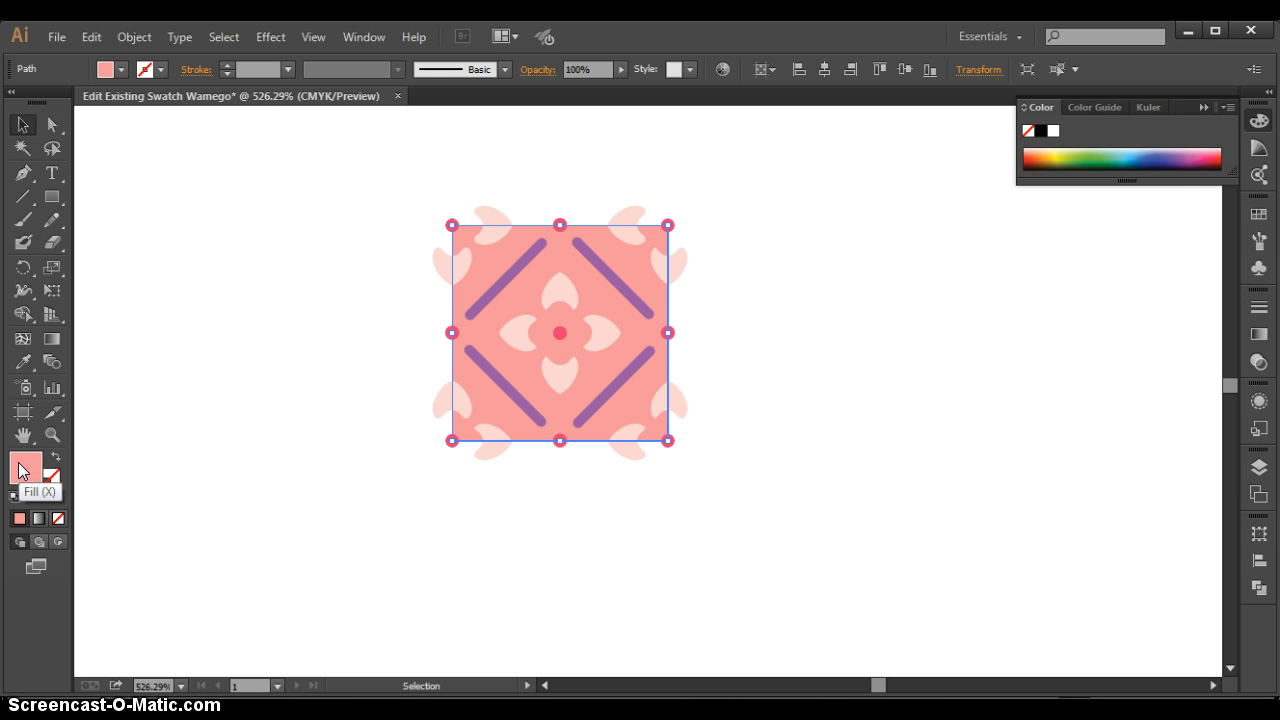
double_click(20, 470)
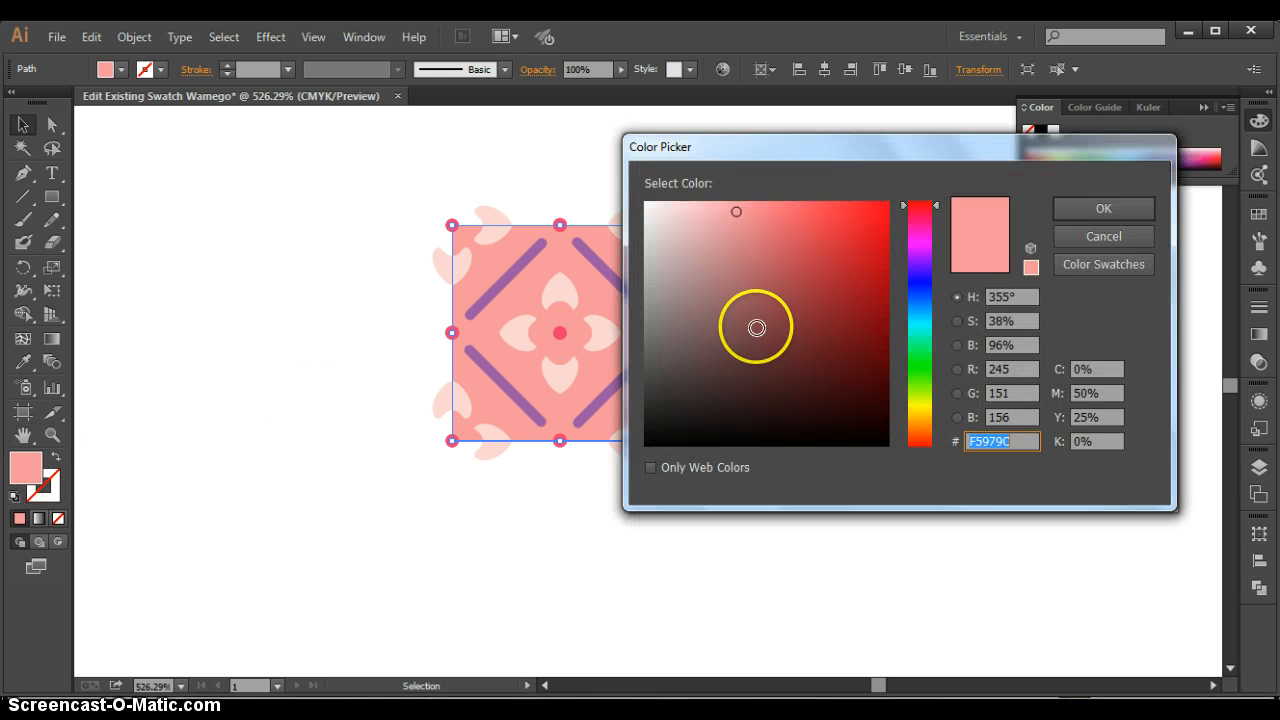
left_click(920, 276)
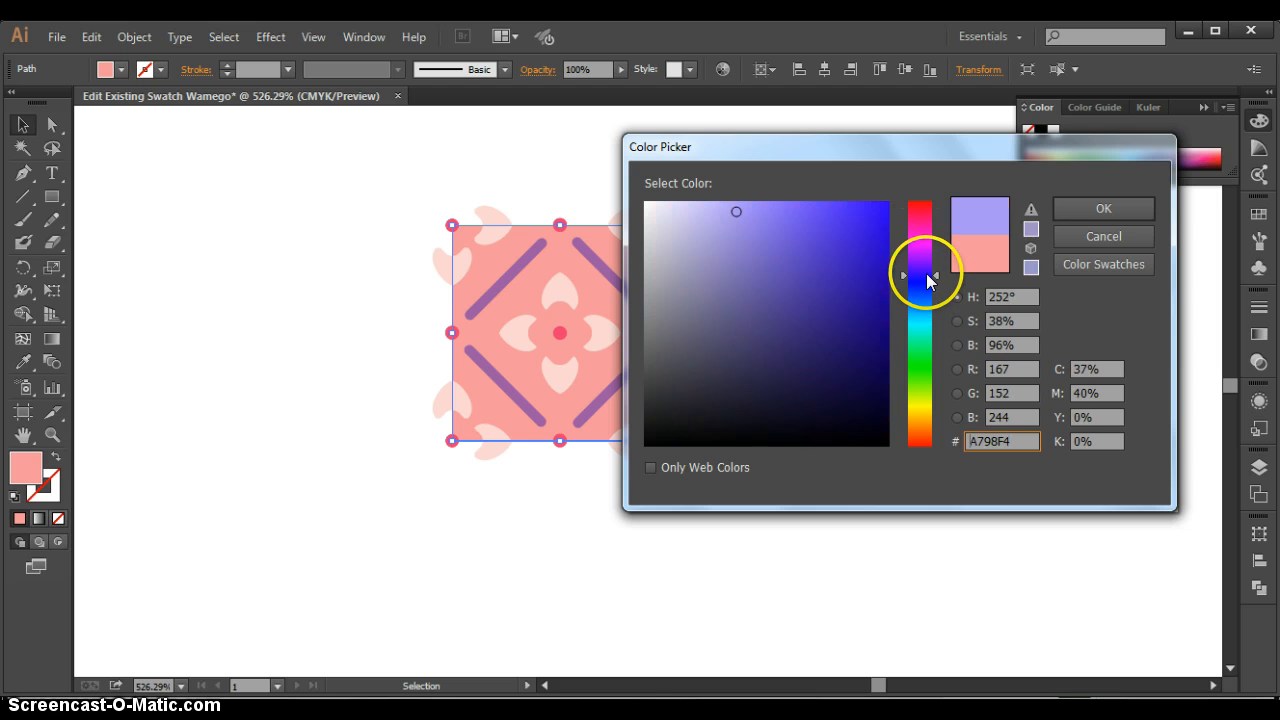
left_click_drag(776, 282, 766, 241)
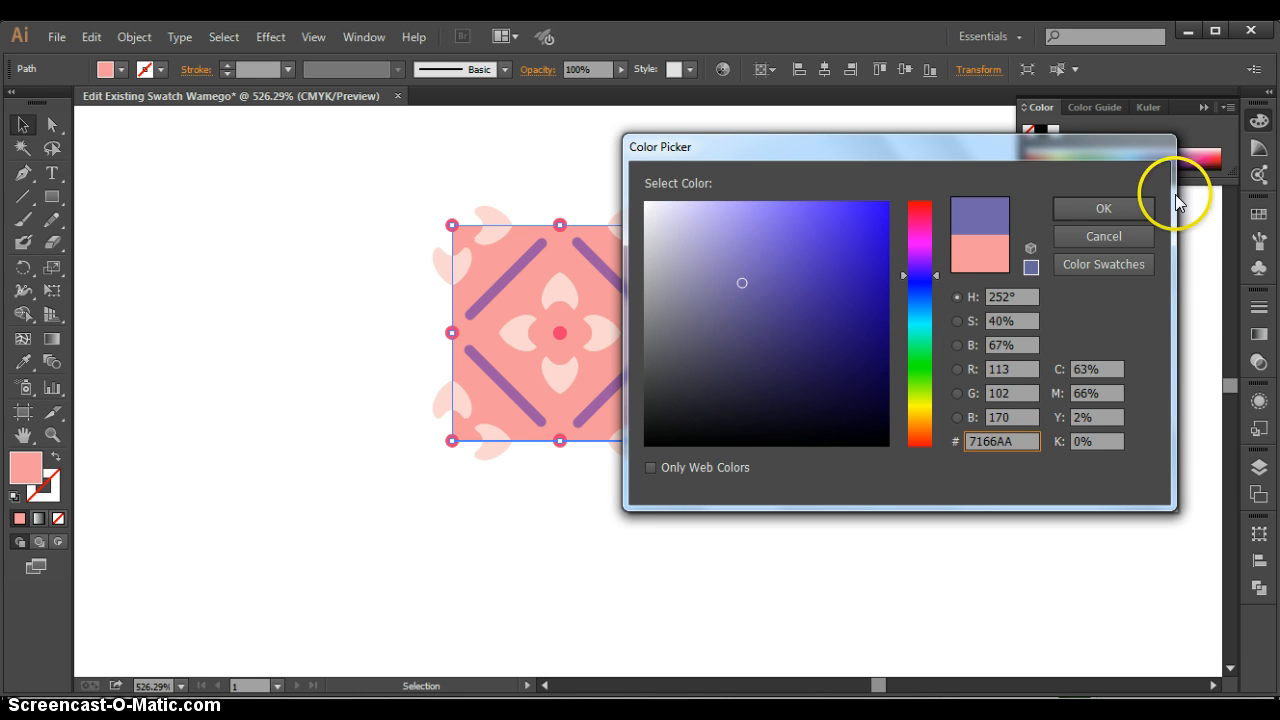
left_click(1138, 208)
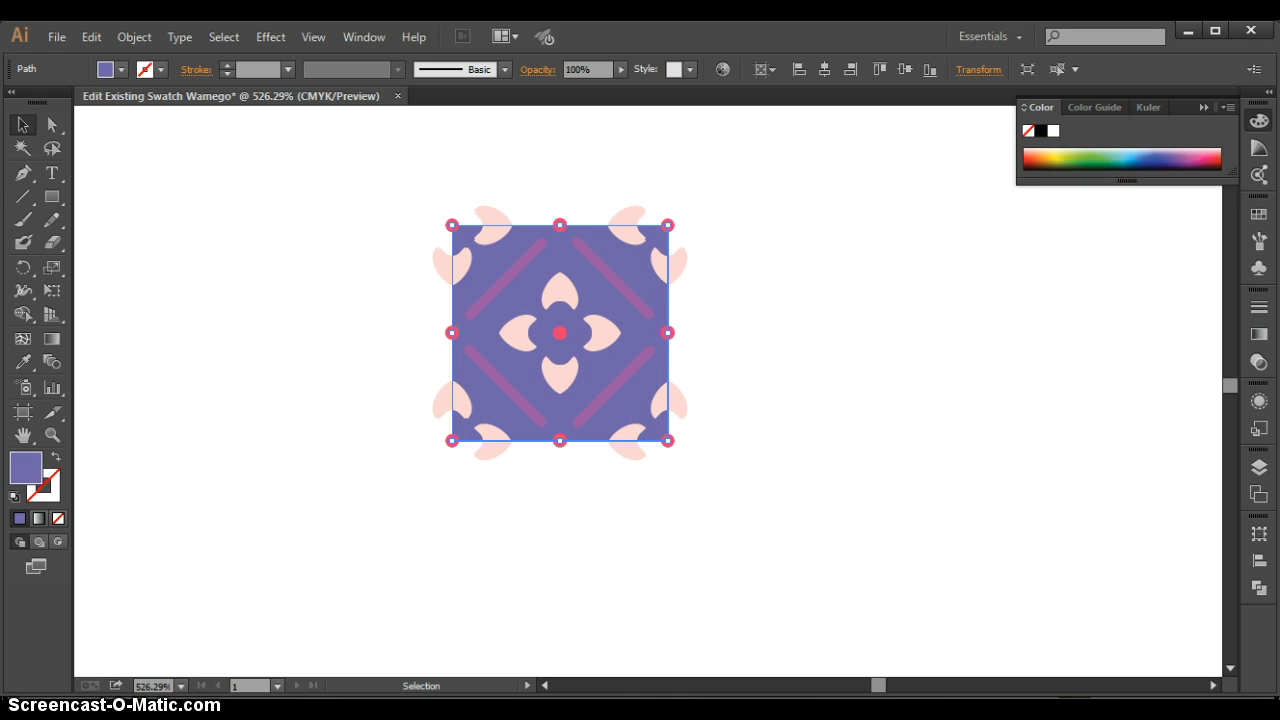
- Tone the background square's fill down to the greyish violet 7C789E
double_click(22, 466)
left_click_drag(716, 320, 702, 294)
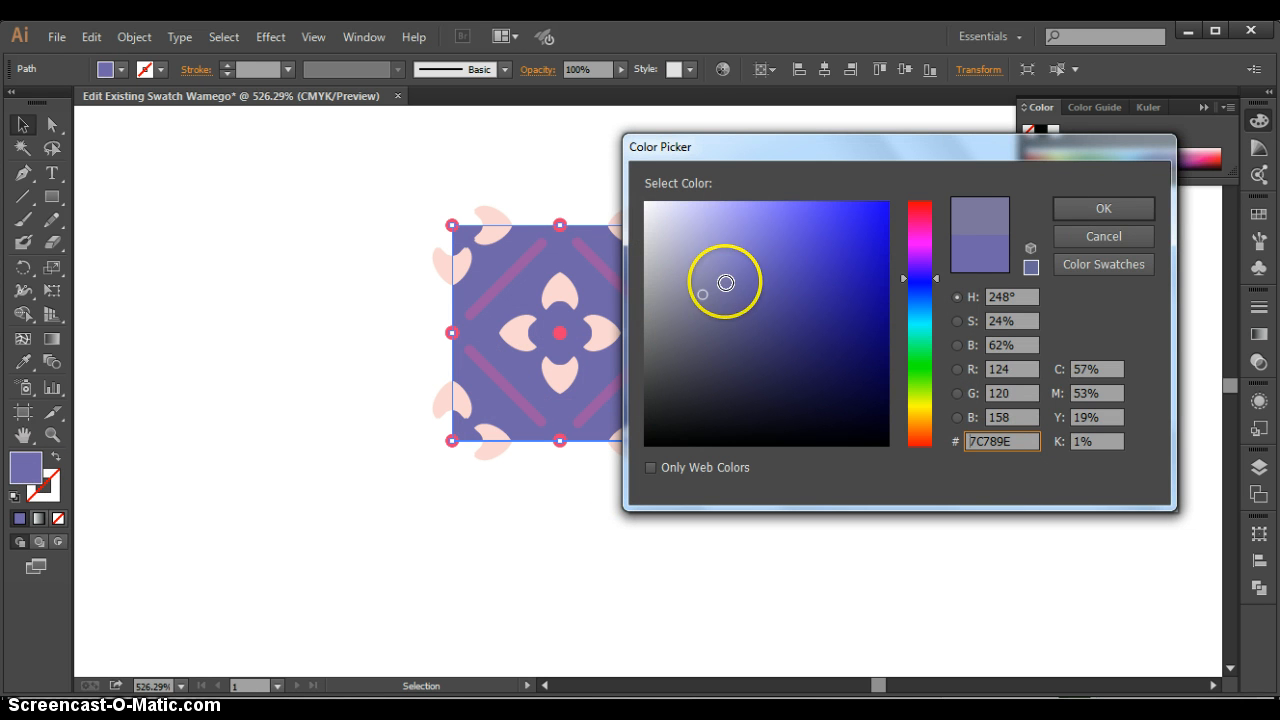
left_click(1129, 210)
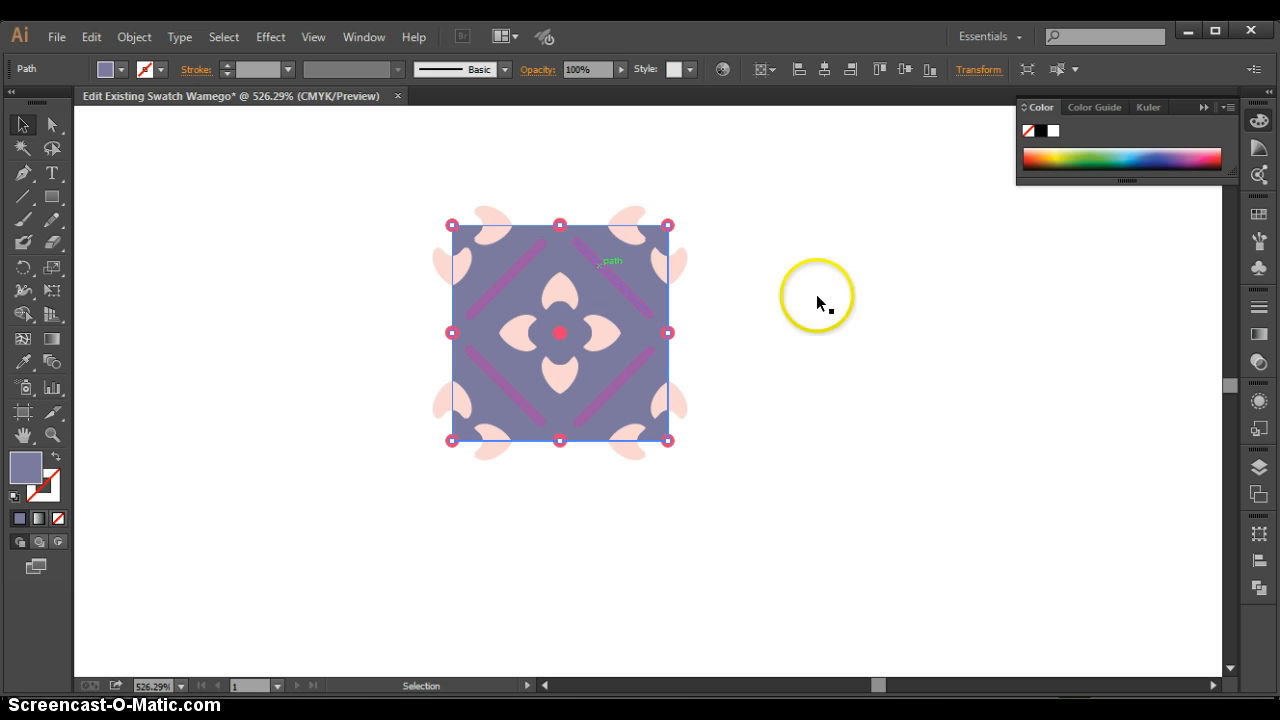
left_click(870, 282)
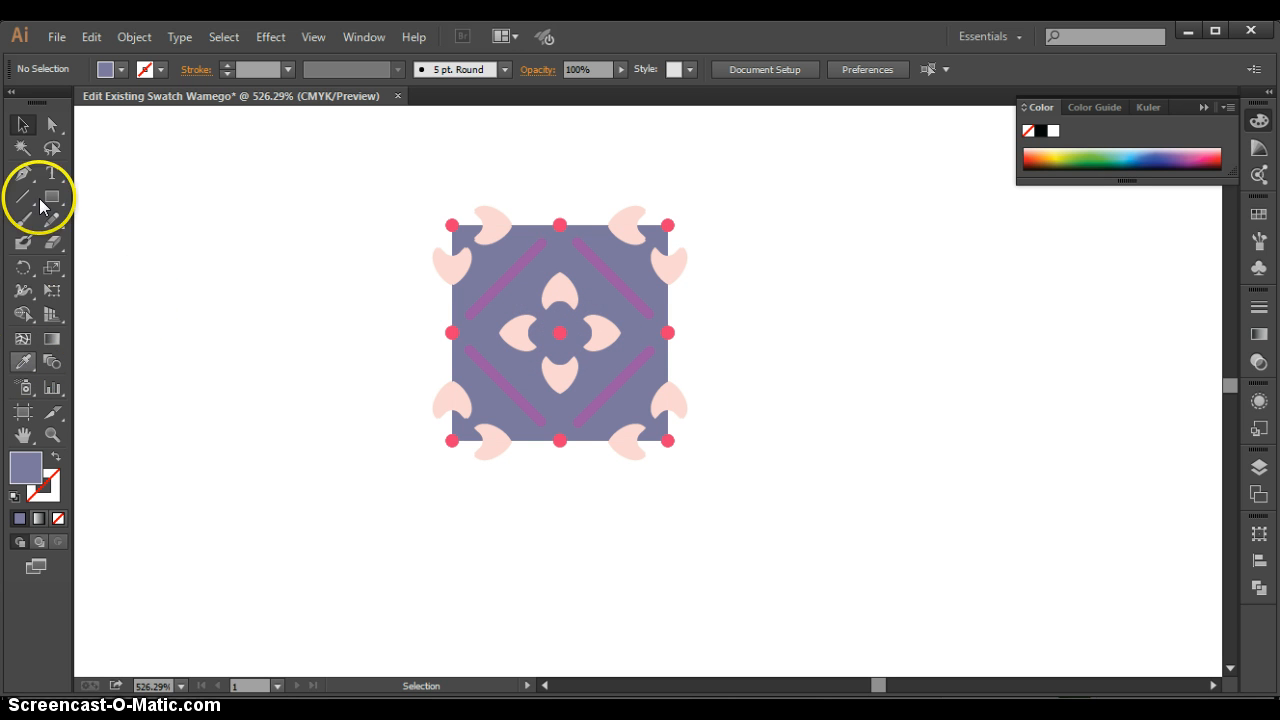
- Select all the pale petals at once with the Magic Wand and fill them with a soft pink
left_click(21, 149)
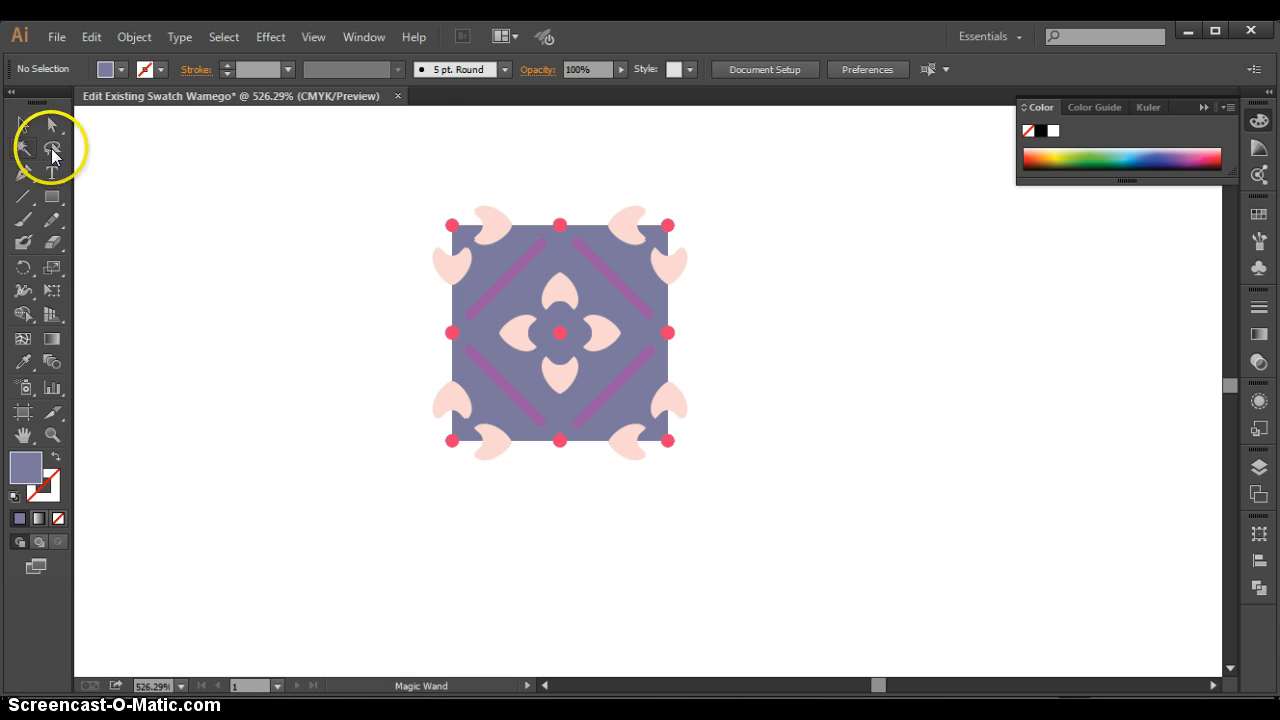
left_click(626, 231)
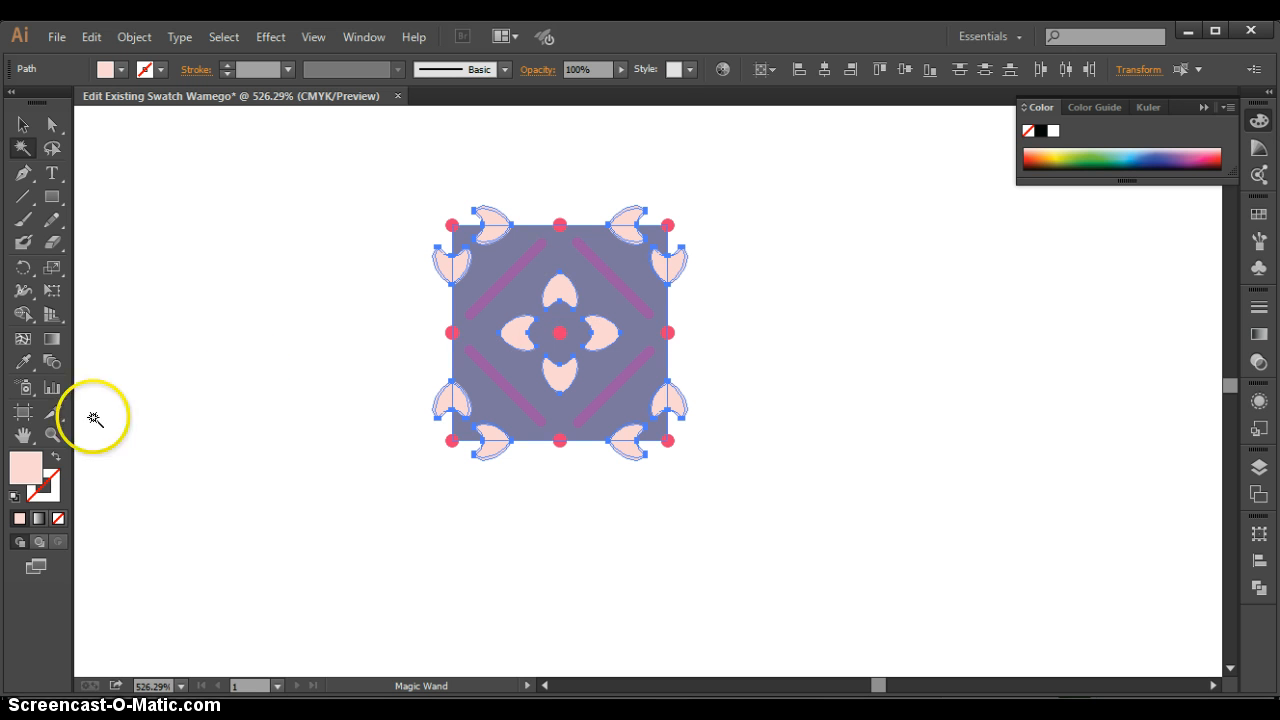
double_click(24, 470)
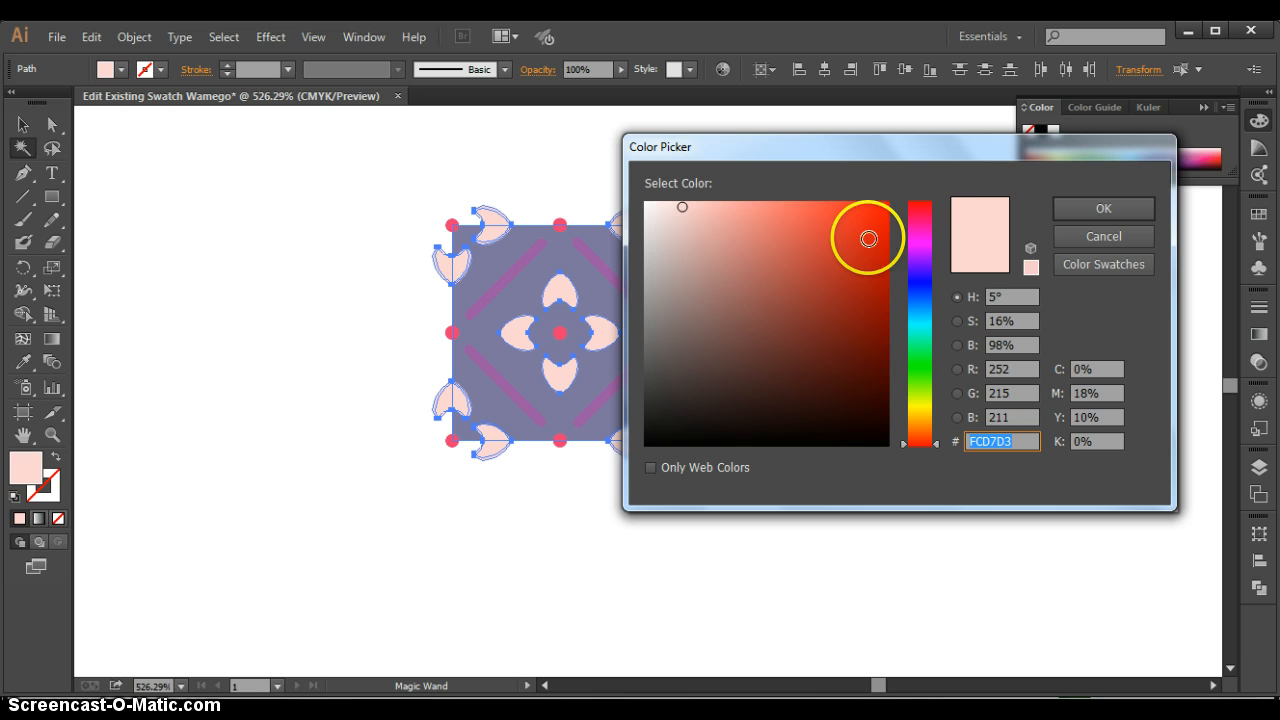
left_click(917, 233)
left_click(734, 209)
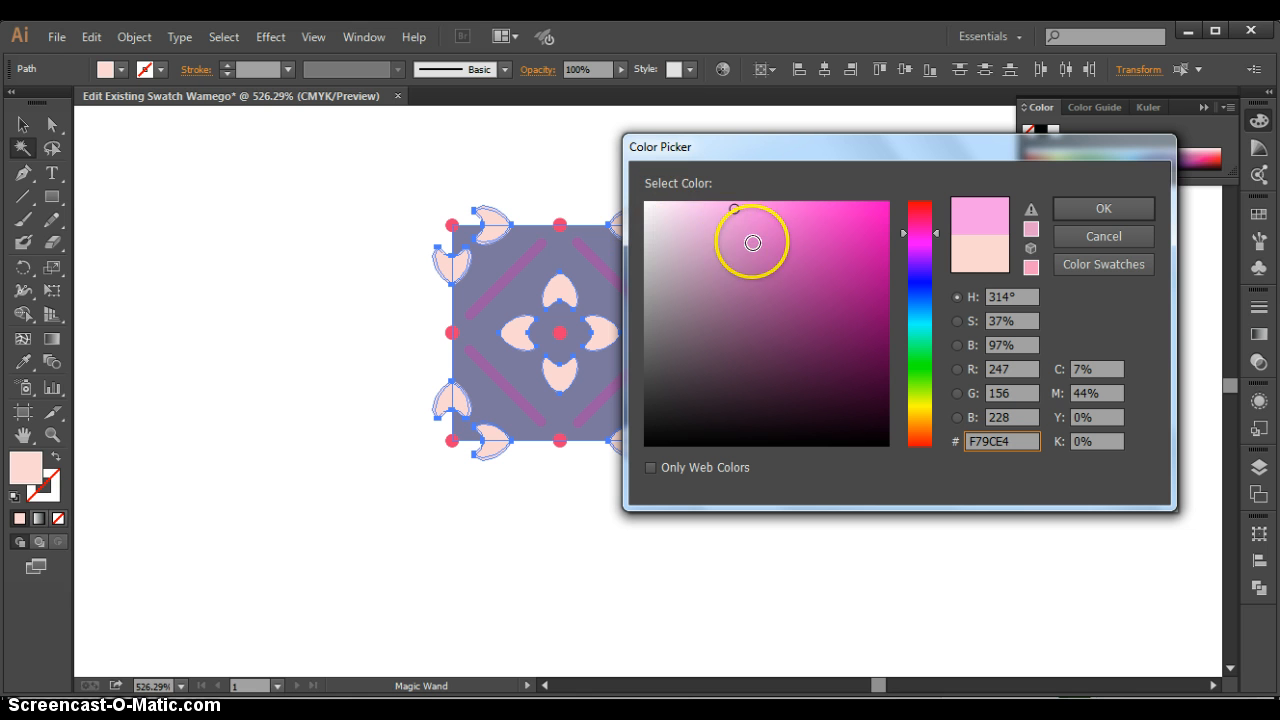
left_click(1120, 209)
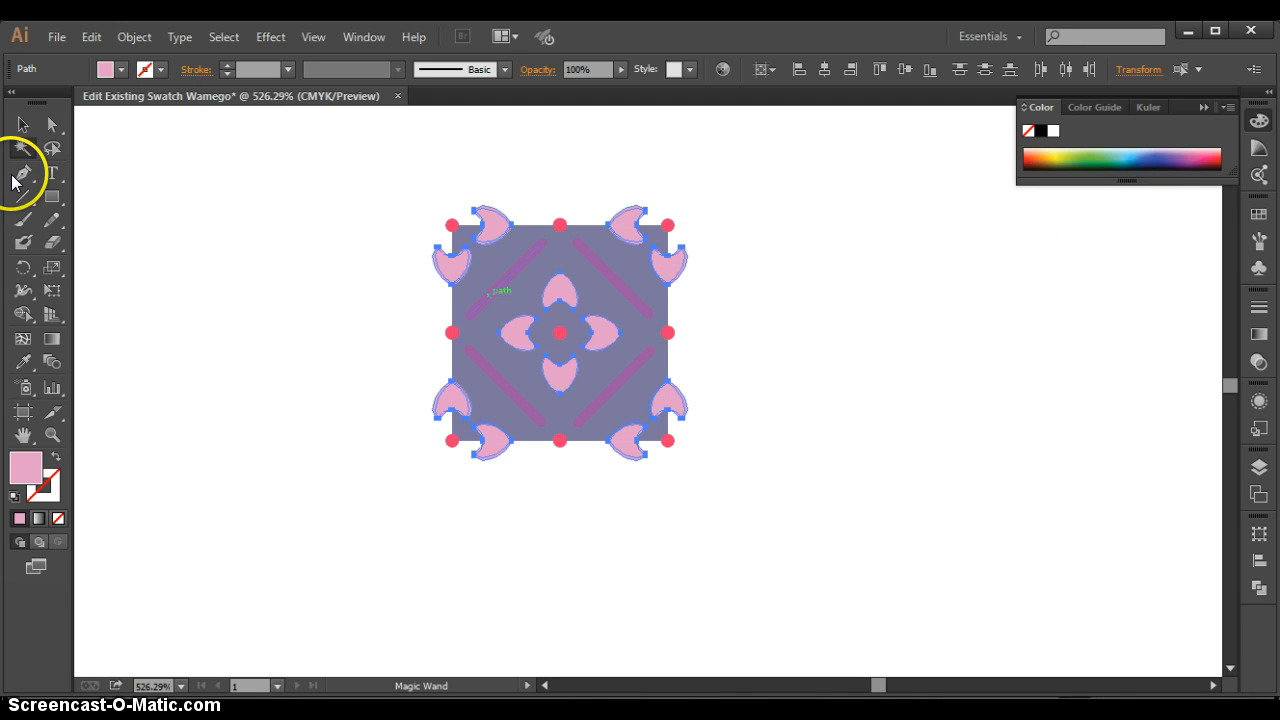
- Try to select the tile's red dots together with the Magic Wand from the upper-right corner dot
left_click(668, 226)
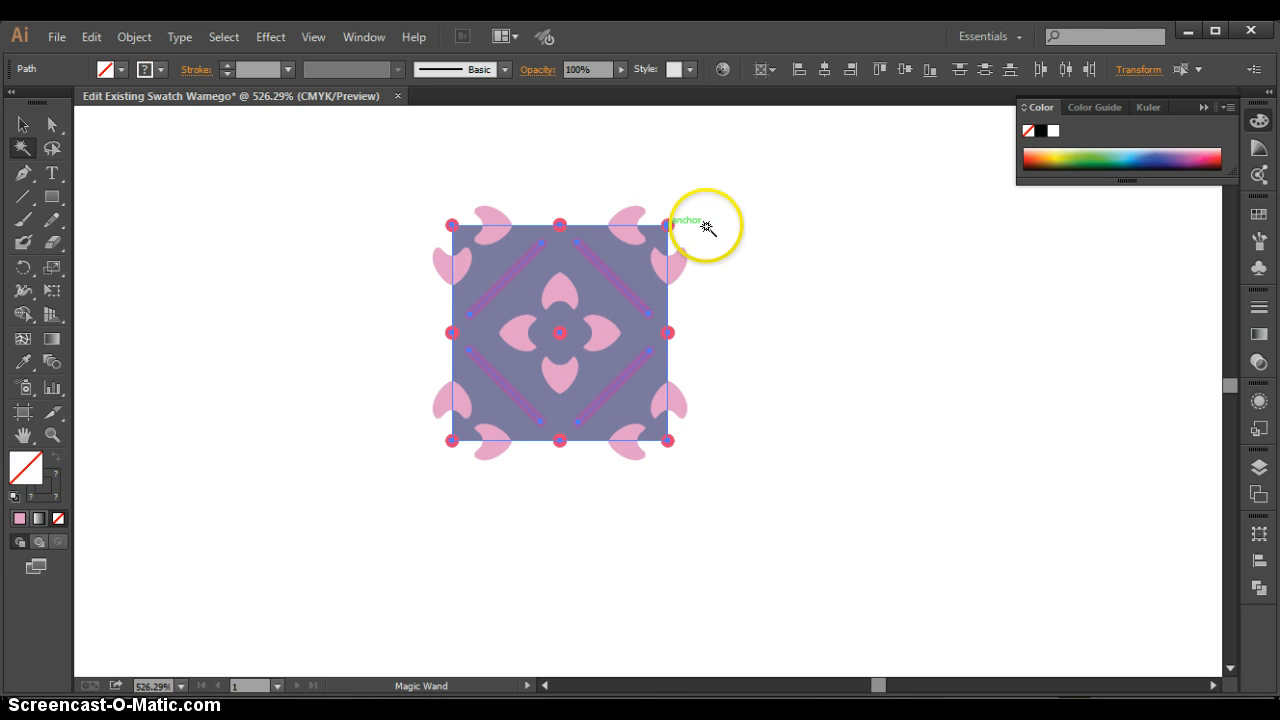
left_click(855, 242)
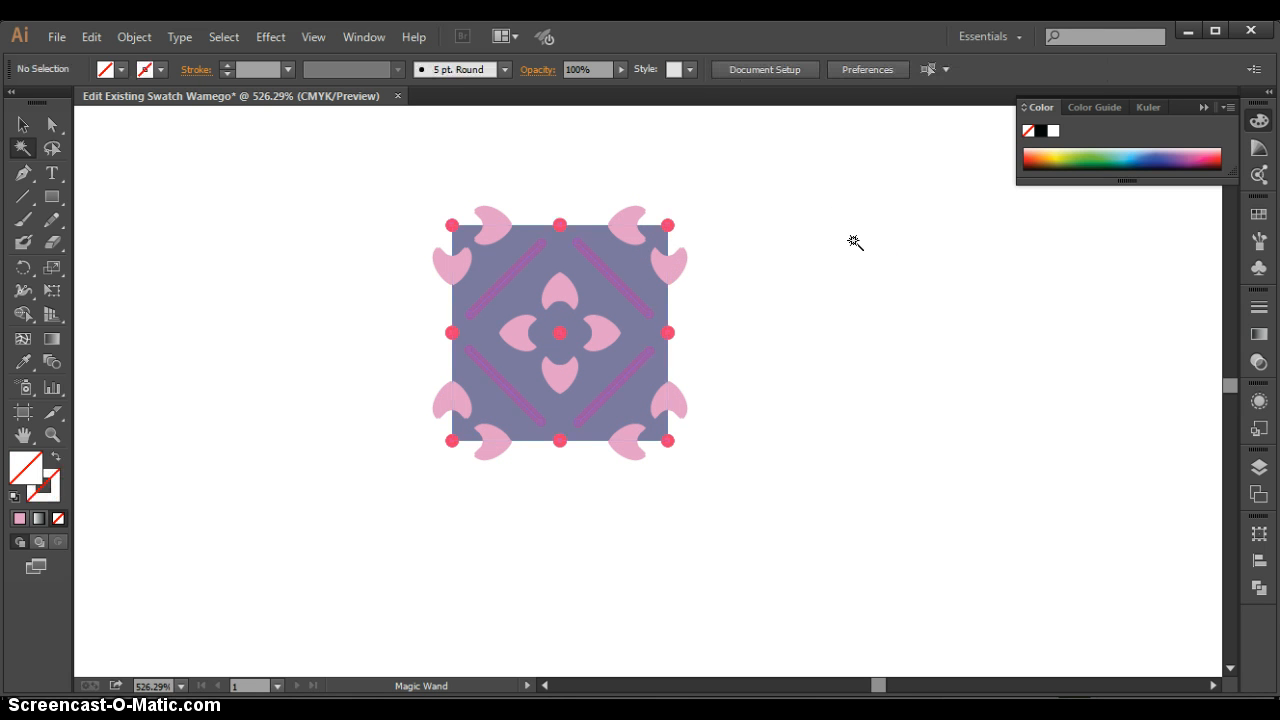
left_click(668, 226)
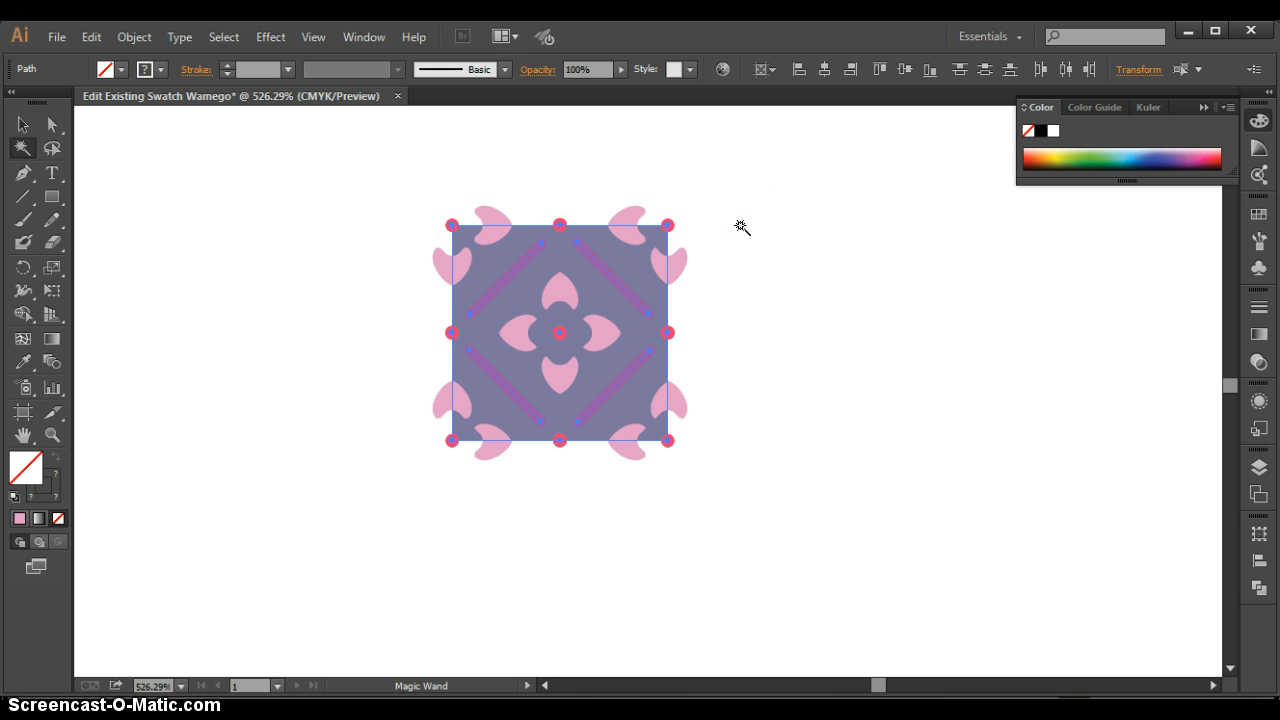
left_click(741, 227)
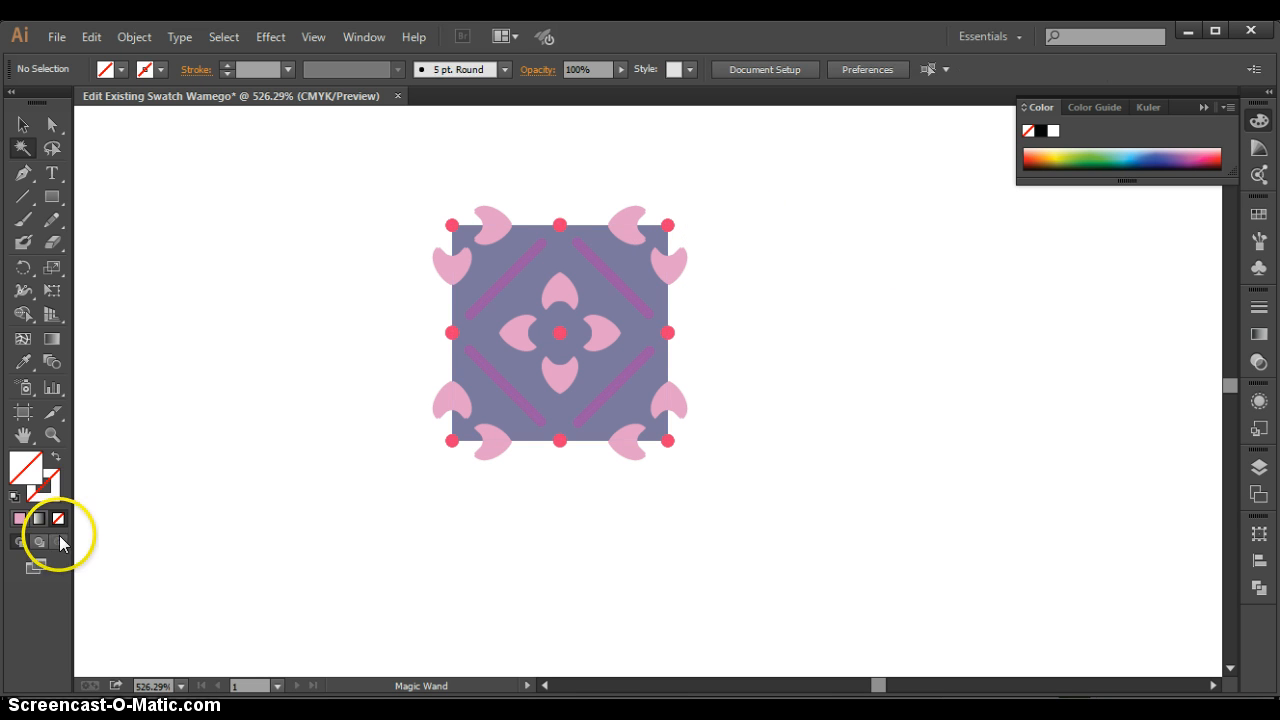
- Magnify the tile and try the Magic Wand on its center dot and lower-left corner dot
key("z")
left_click_drag(352, 157, 696, 466)
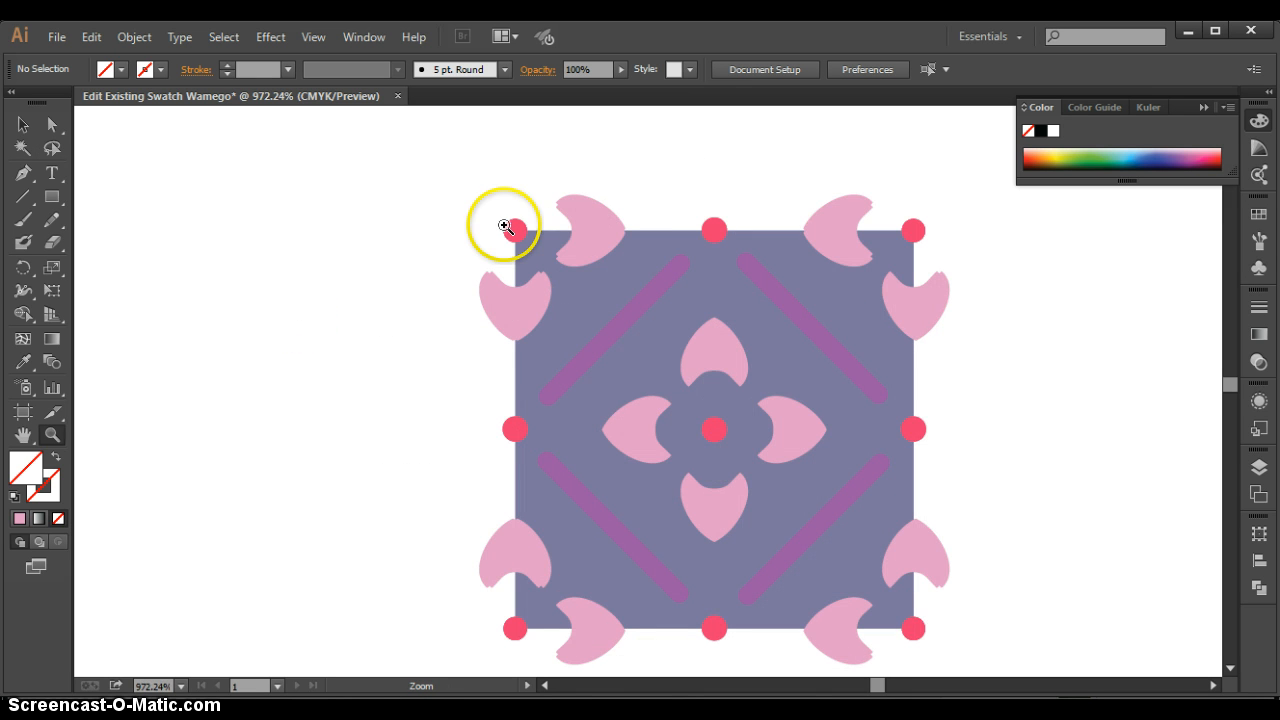
left_click(21, 146)
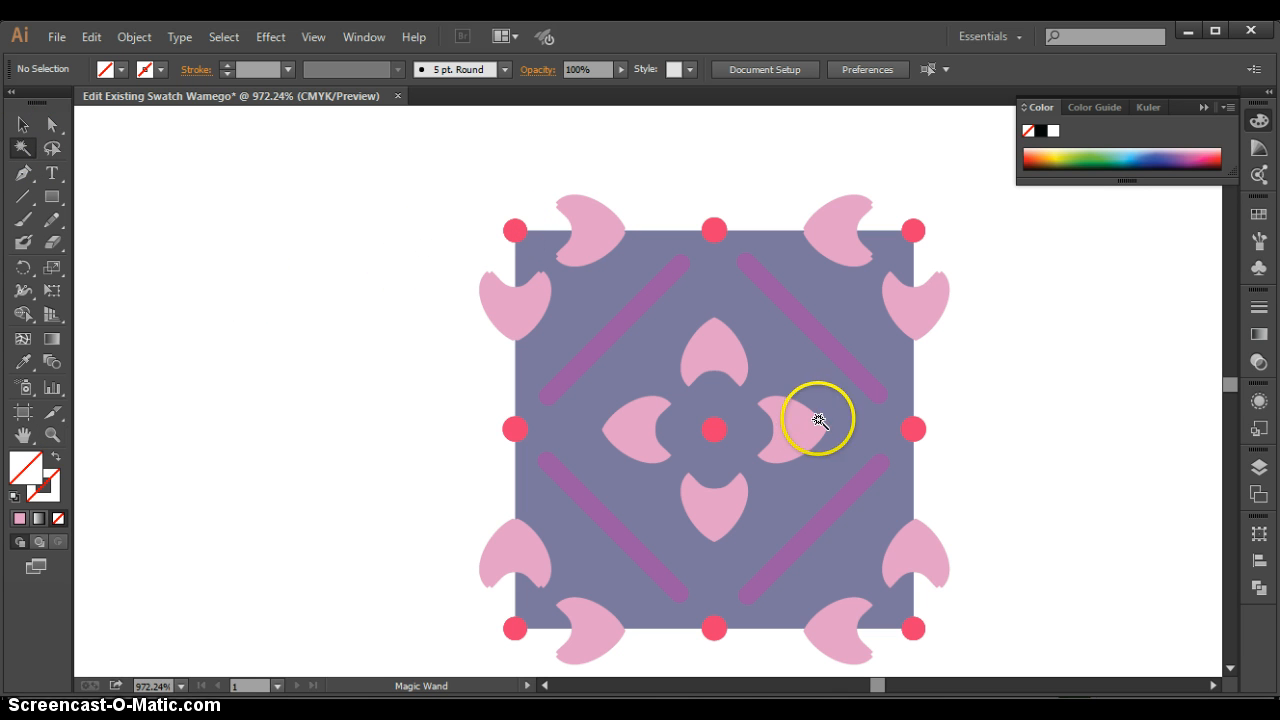
left_click(713, 429)
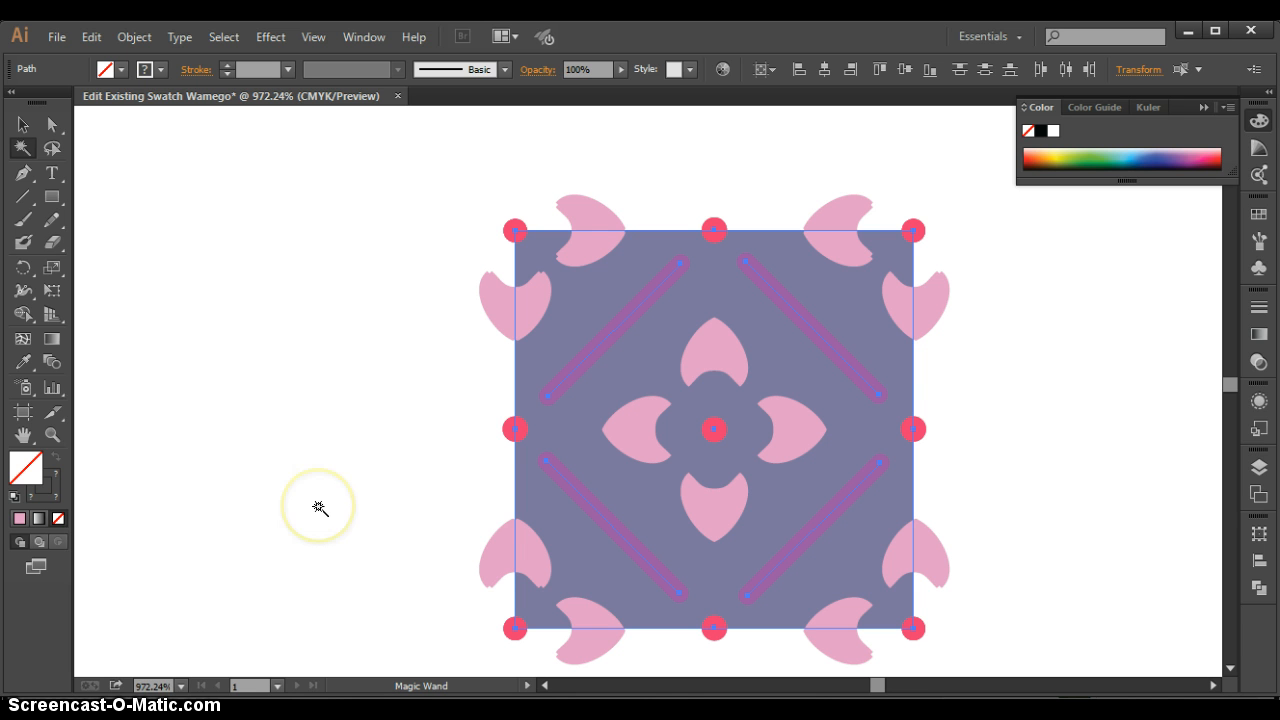
left_click(320, 508)
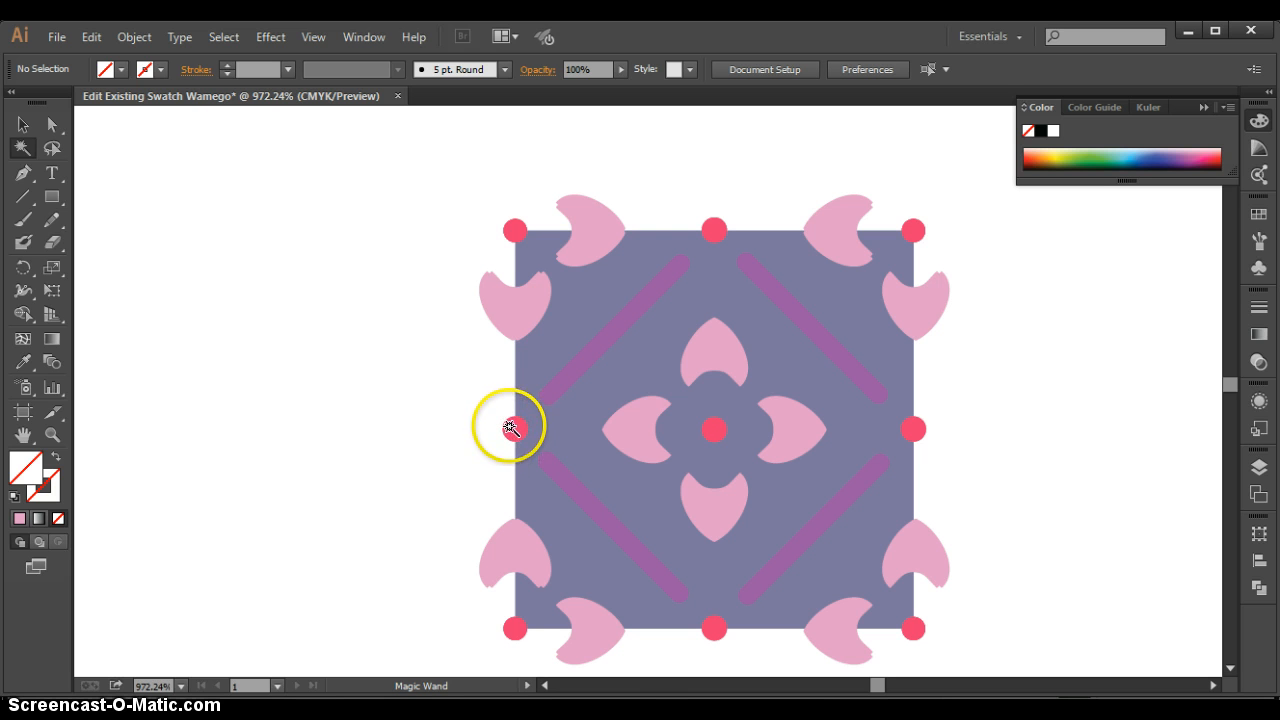
left_click(513, 627)
left_click(474, 623)
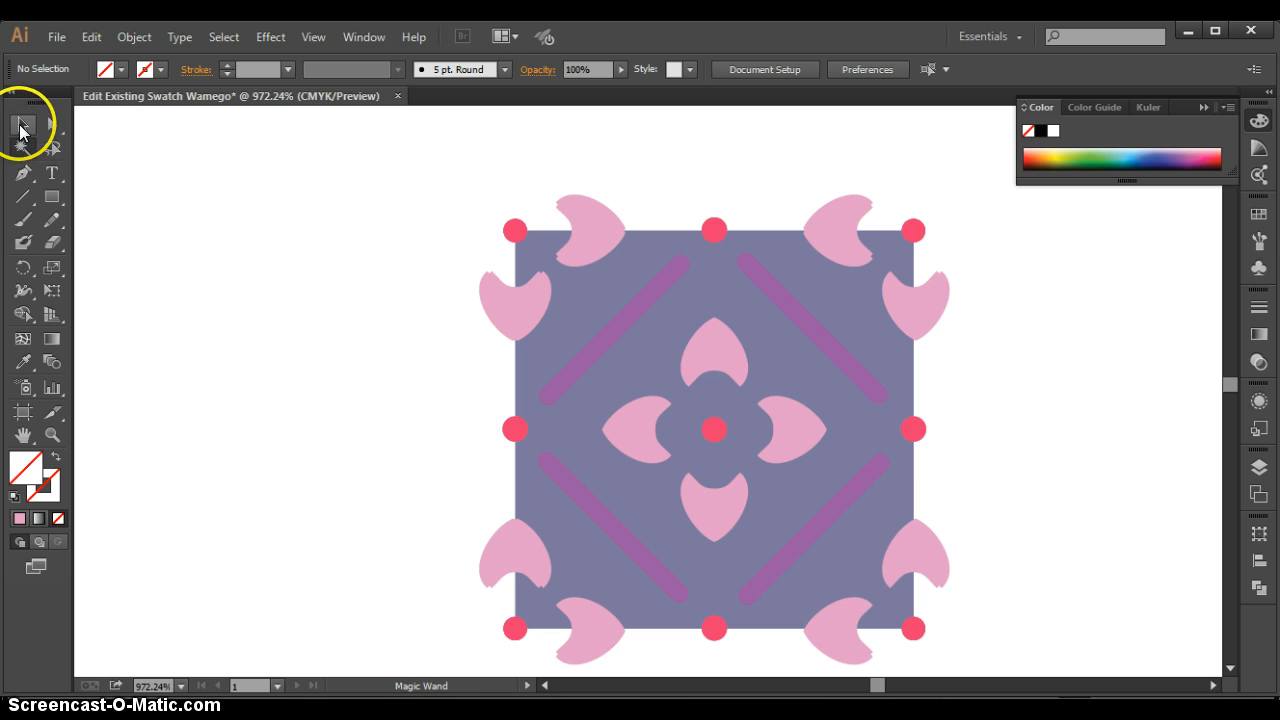
- Show the artwork in Outline view to examine the tile's underlying paths around the dots
left_click(22, 127)
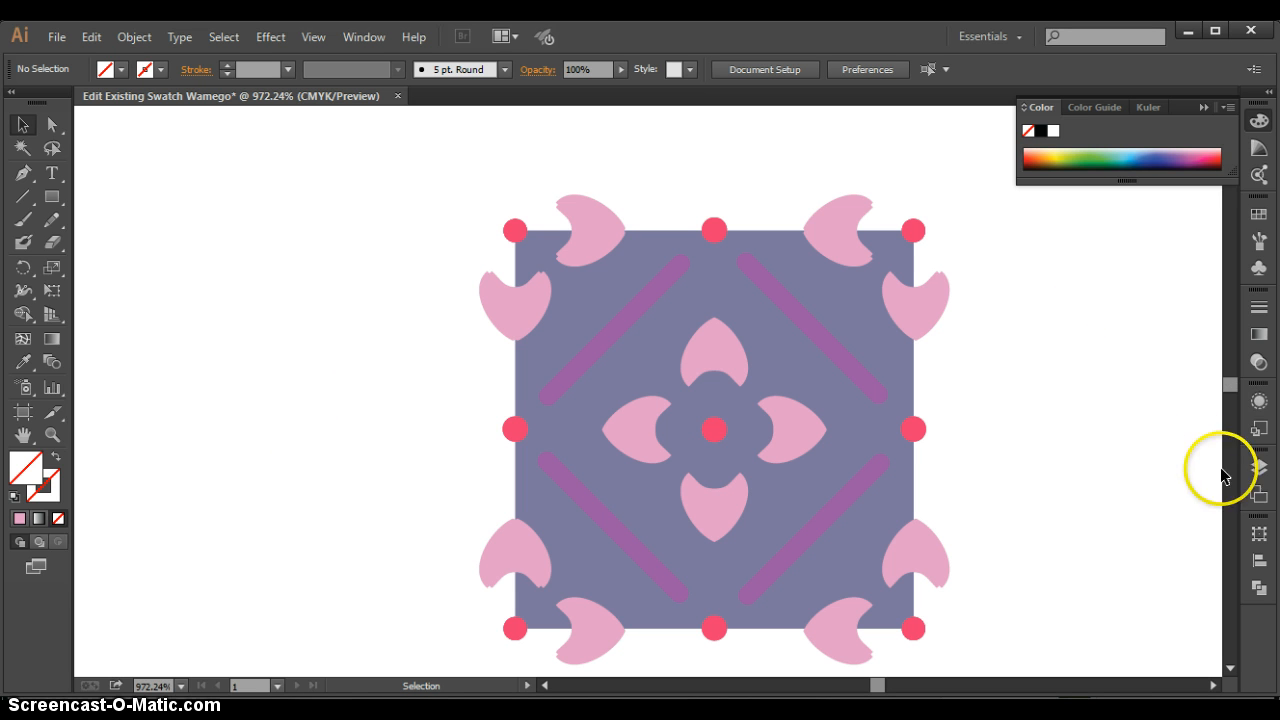
left_click(1259, 468)
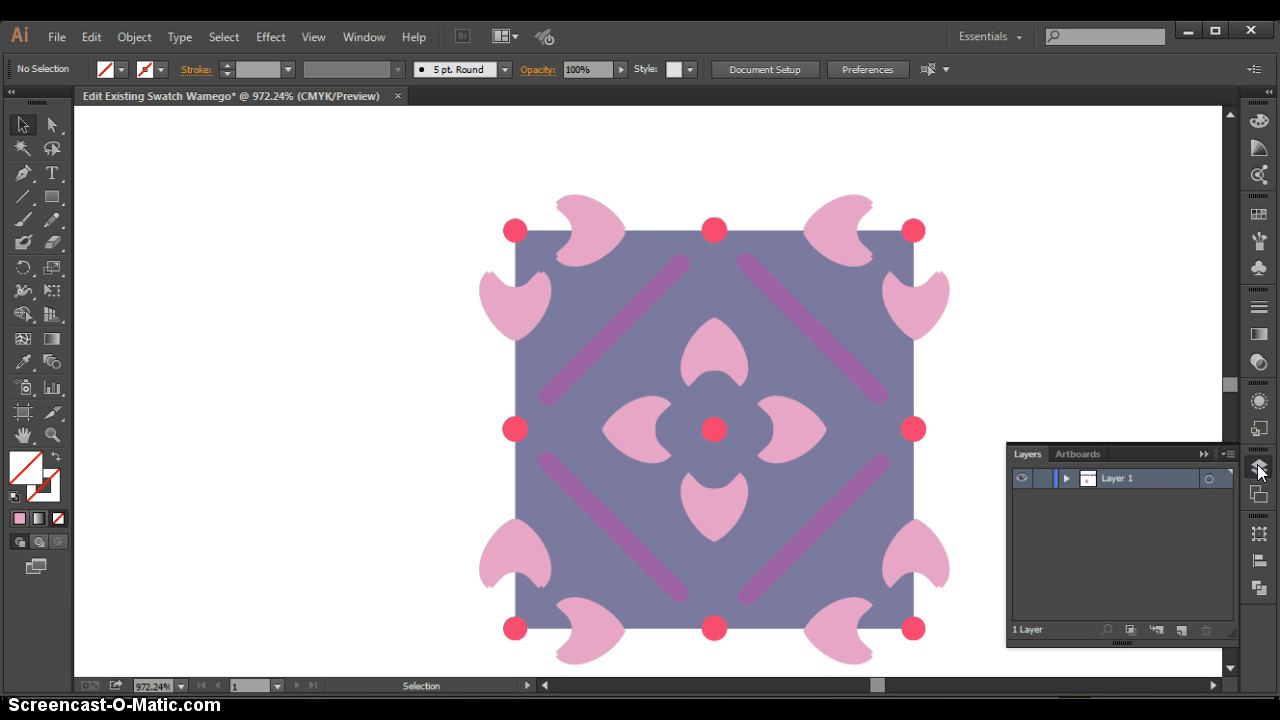
left_click(1035, 374)
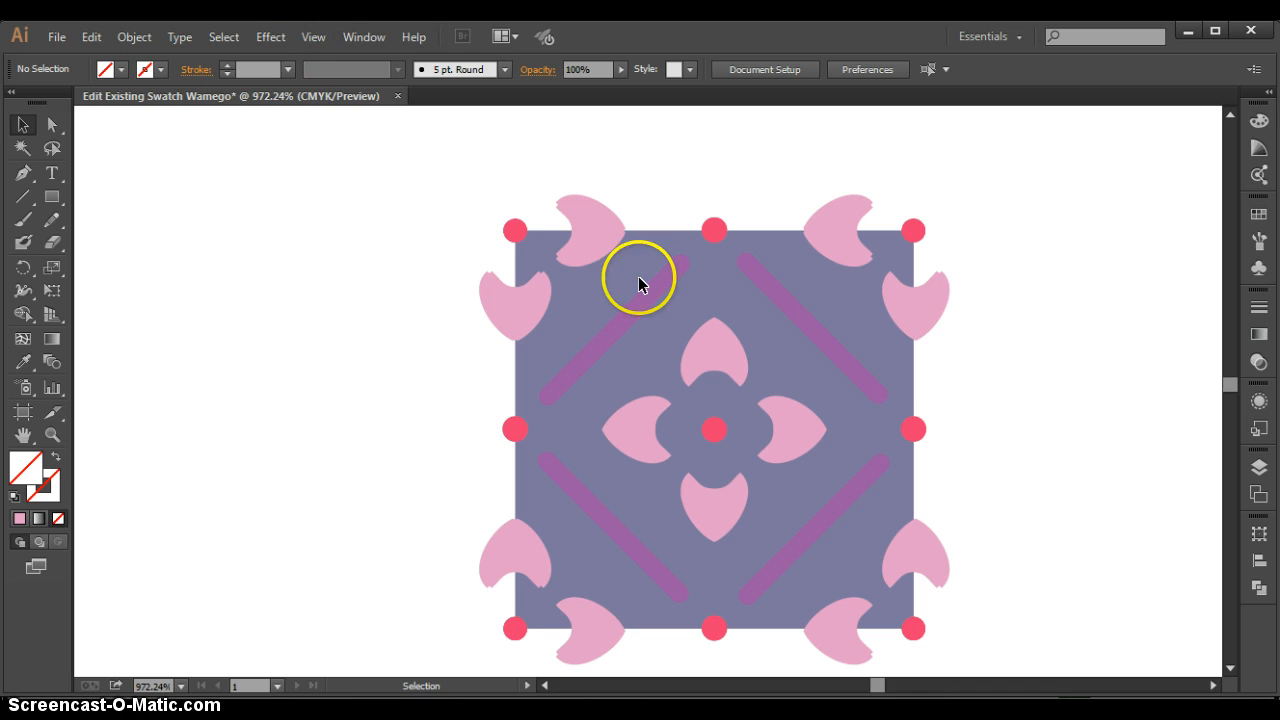
left_click(316, 38)
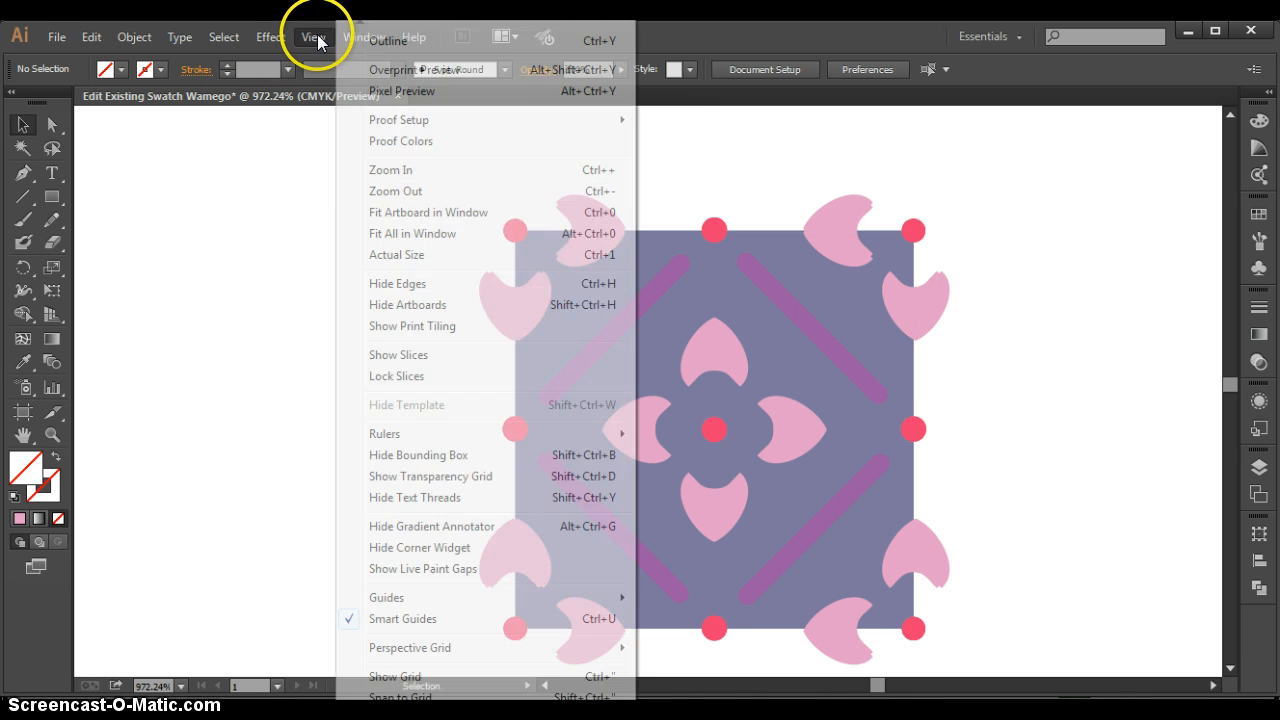
left_click(385, 40)
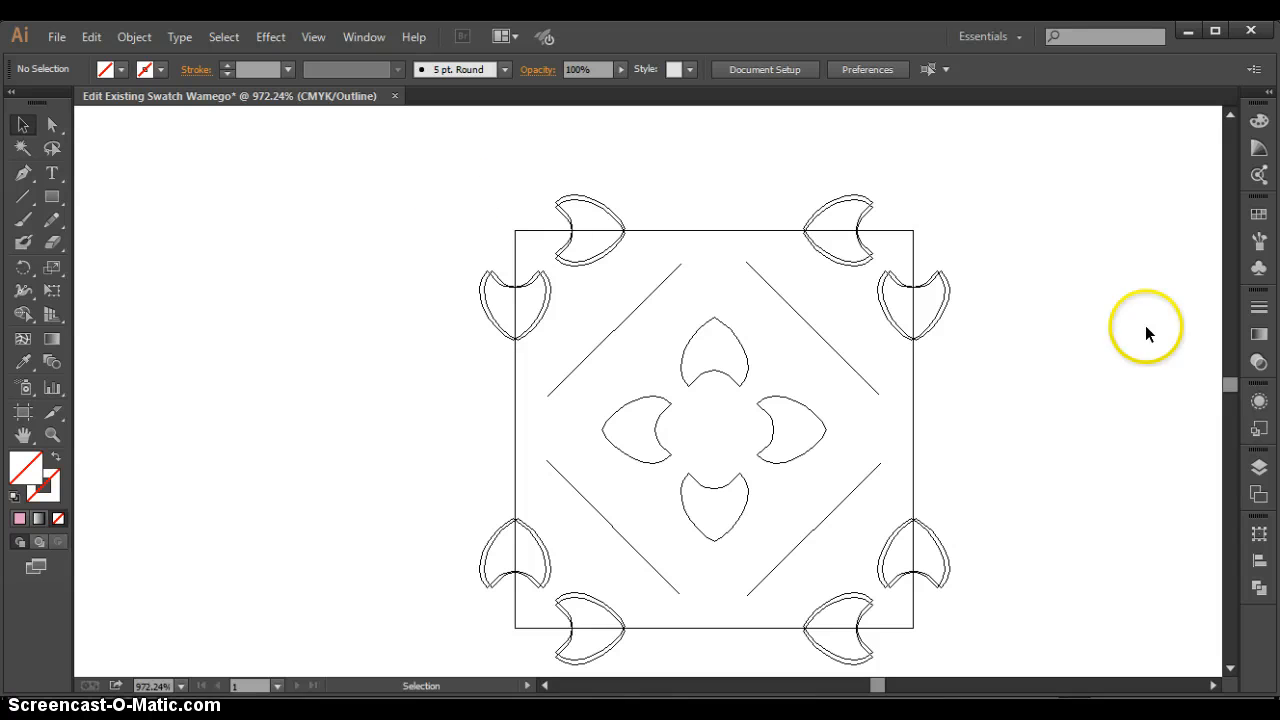
- Return the artwork from Outline view to Preview view
left_click(1259, 470)
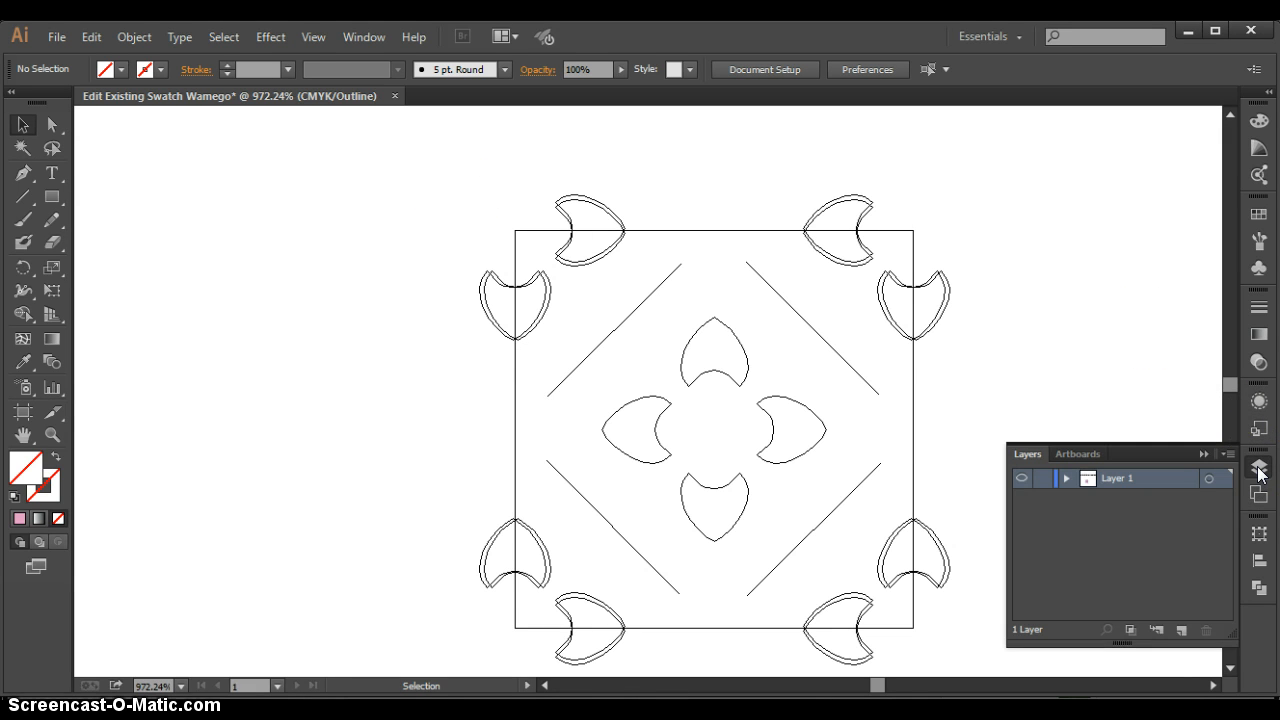
left_click(1259, 470)
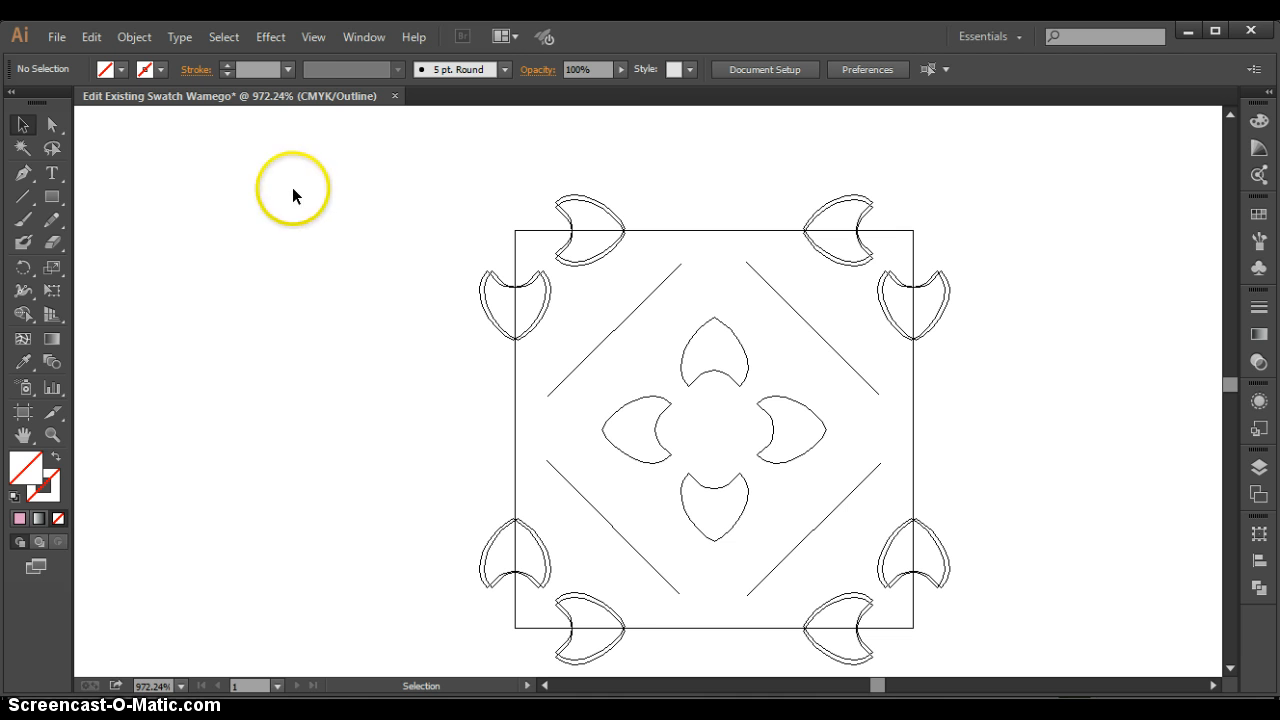
left_click(311, 37)
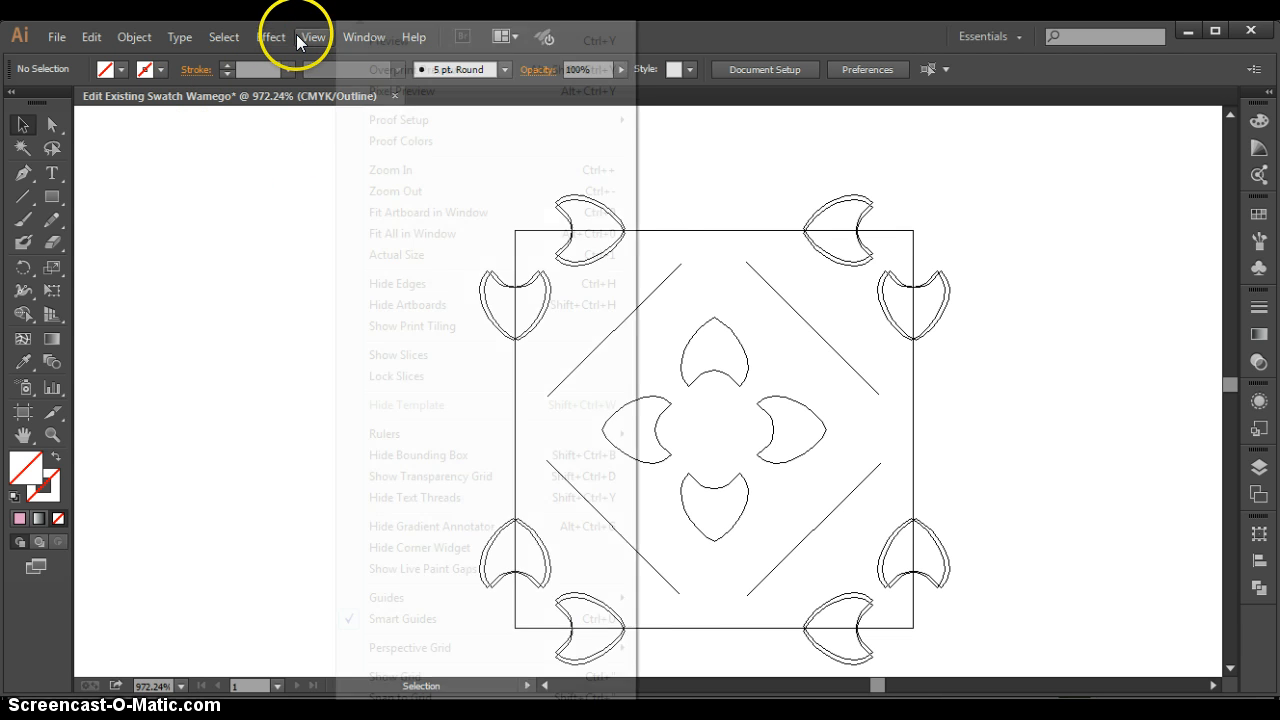
left_click(372, 50)
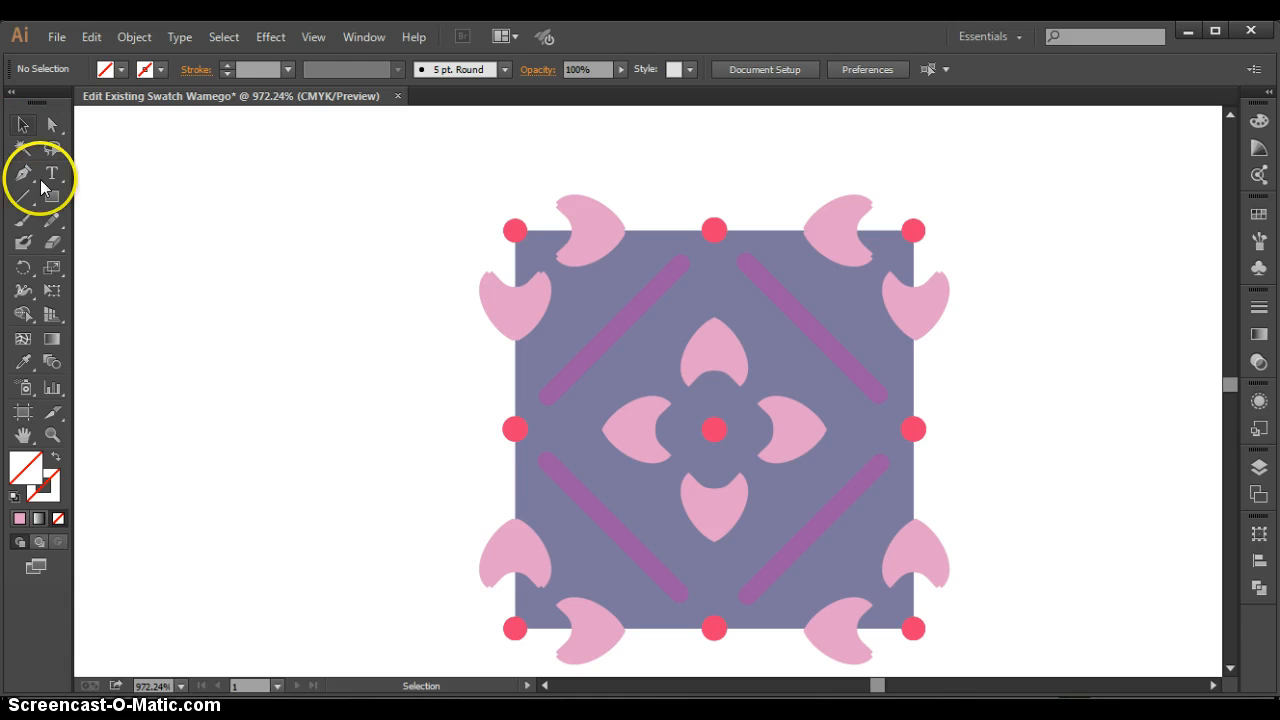
- Select every path of the recolored tile and group them into one object
left_click(53, 434)
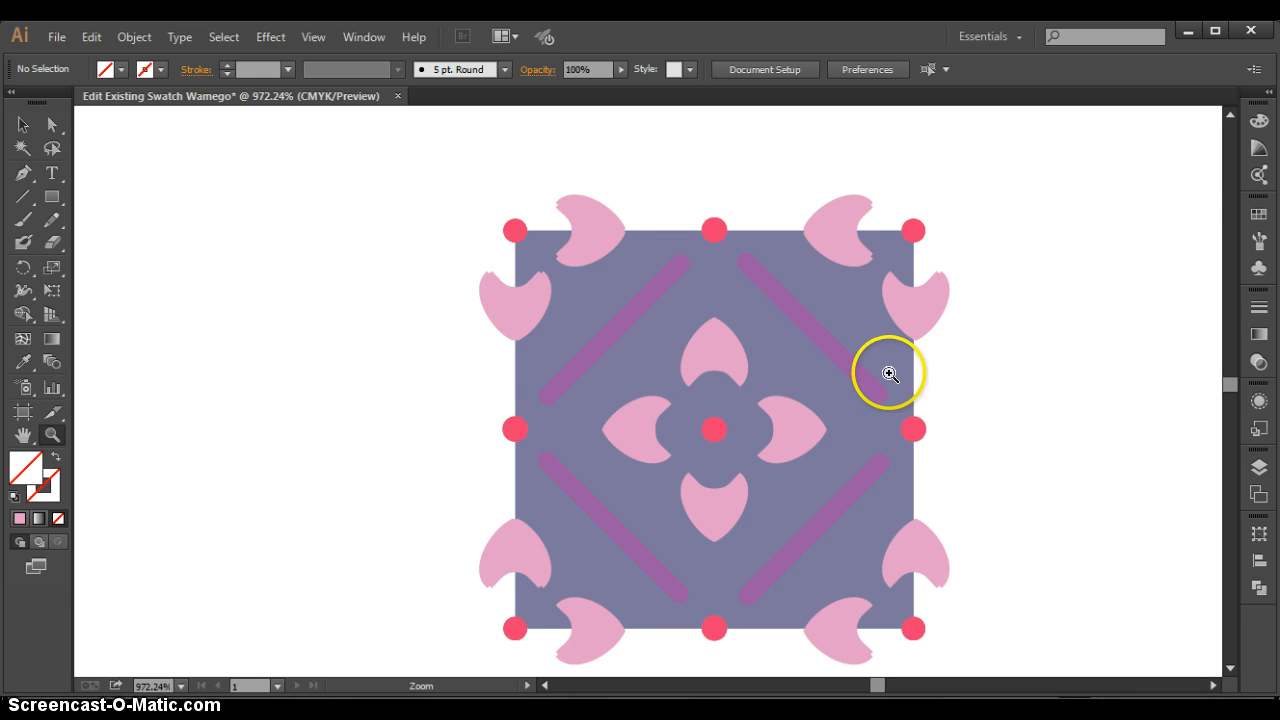
key("ctrl+minus")
left_click(1258, 217)
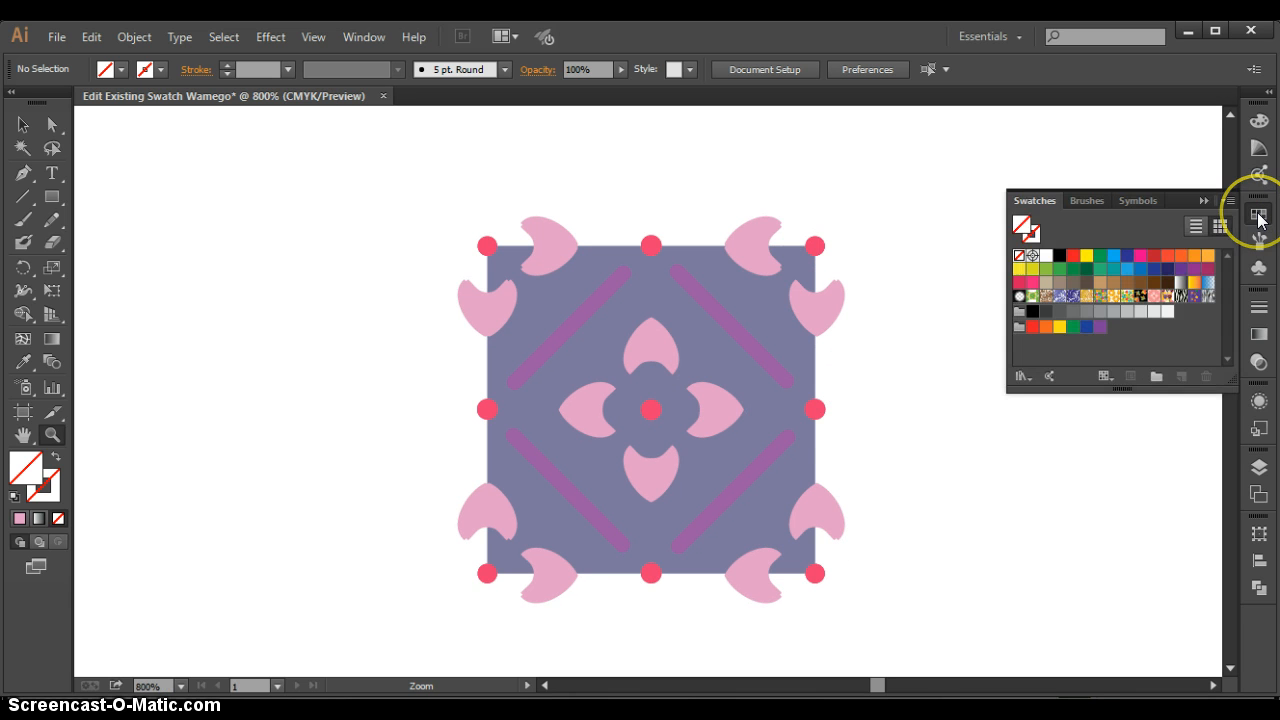
left_click(22, 125)
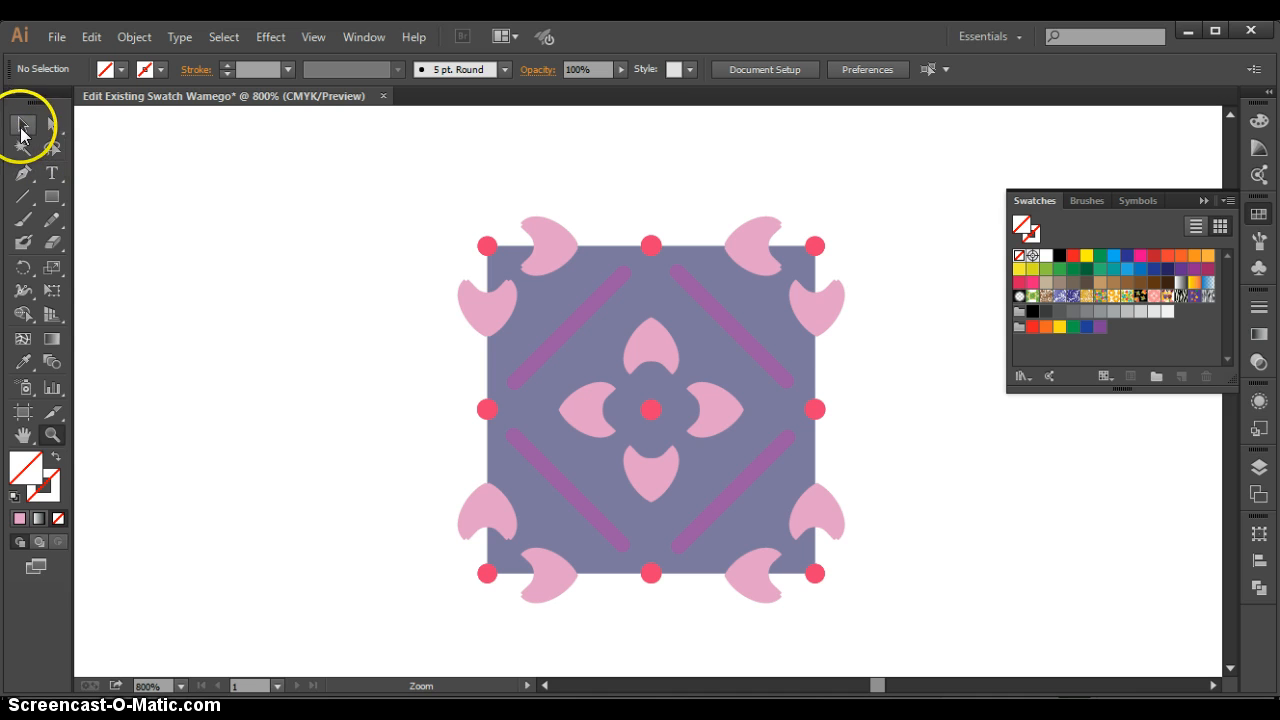
left_click_drag(384, 167, 901, 633)
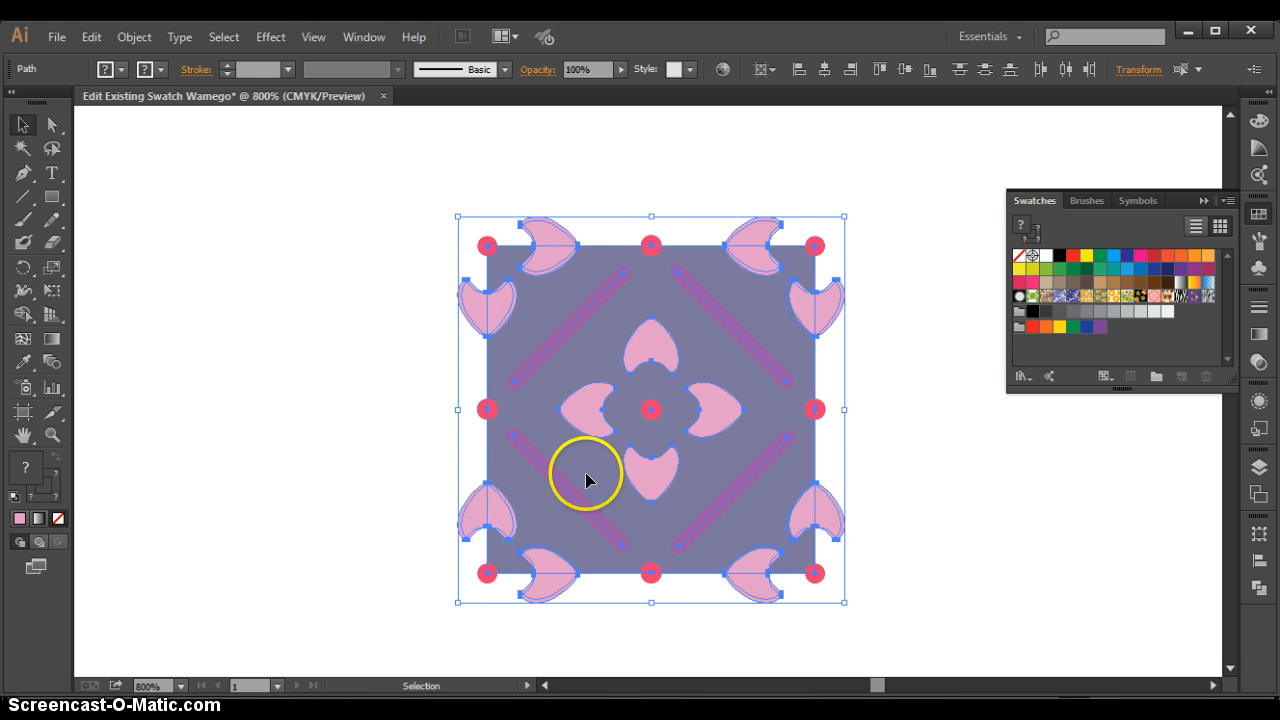
left_click(136, 36)
left_click(150, 112)
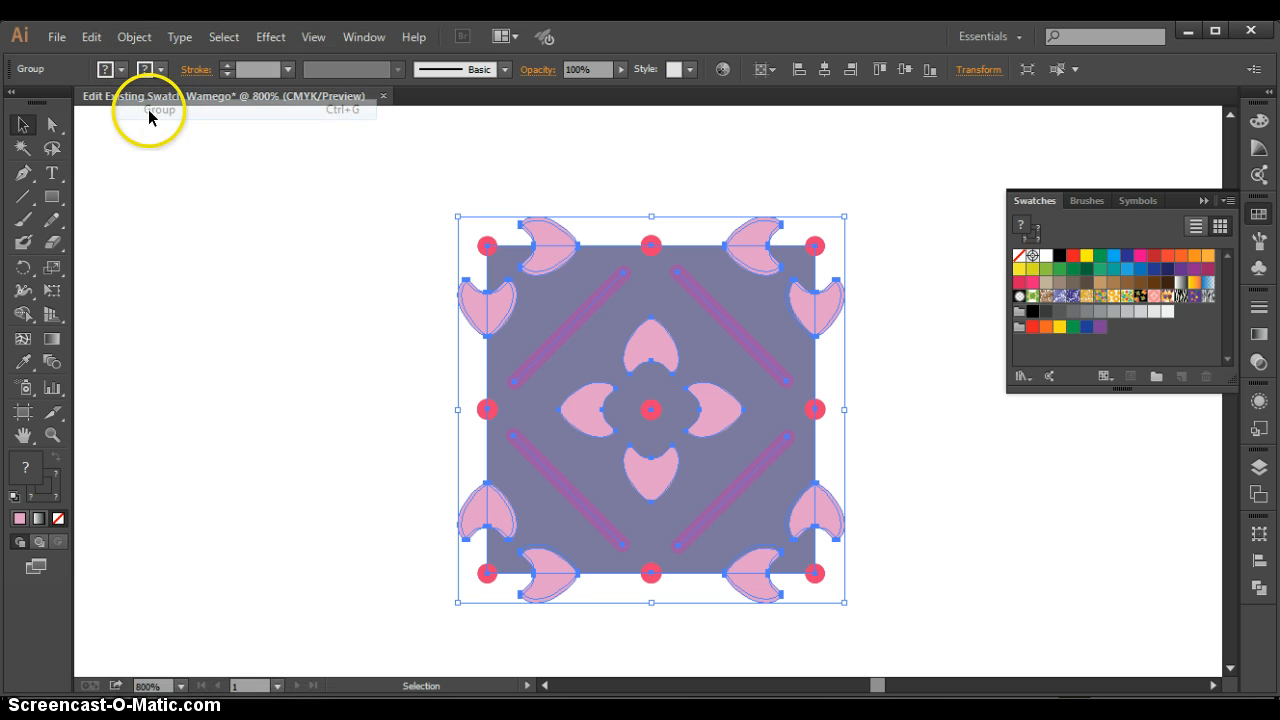
- Add the grouped tile to the document's swatches as a new pattern swatch
left_click(341, 238)
left_click(503, 335)
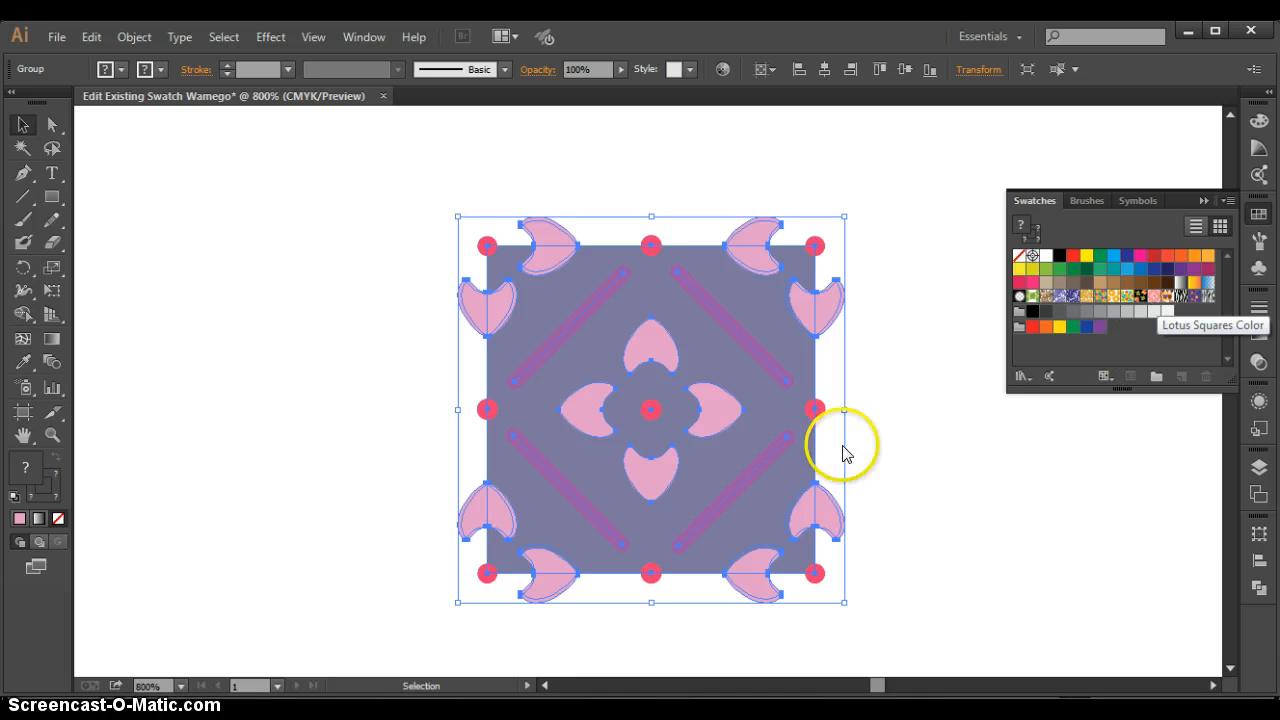
left_click_drag(576, 373, 1191, 318)
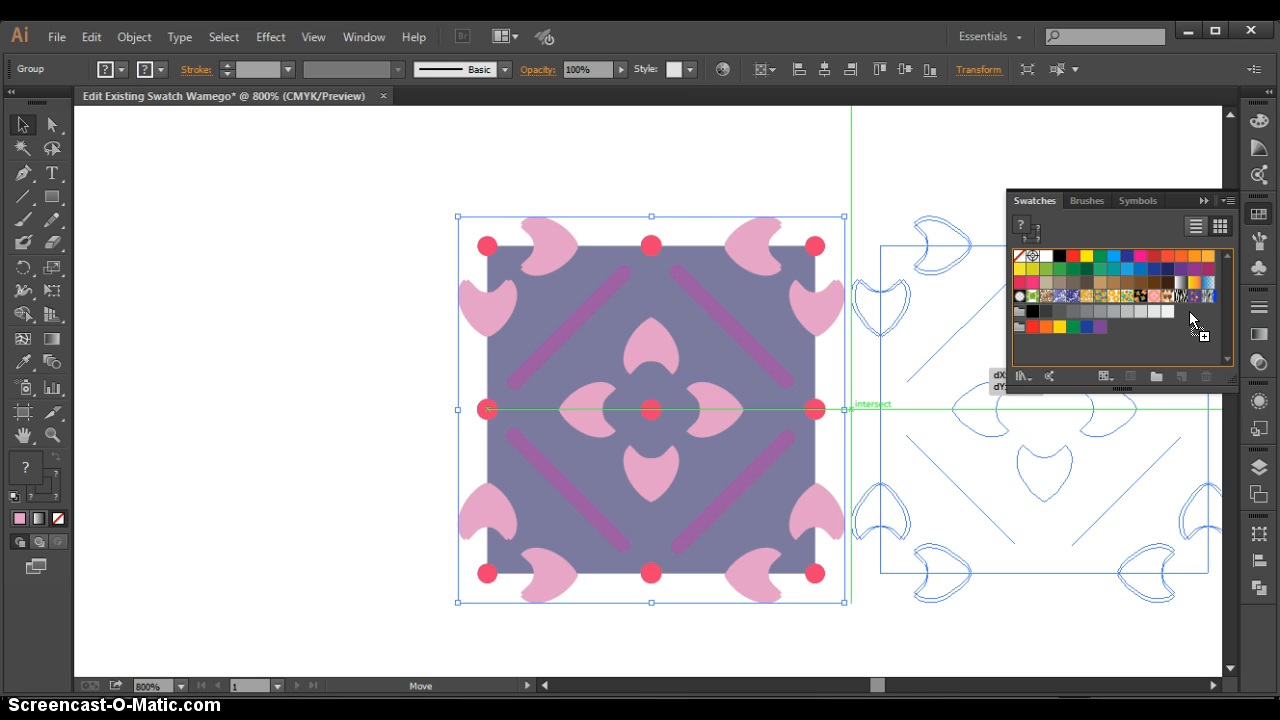
left_click_drag(1190, 308, 1190, 308)
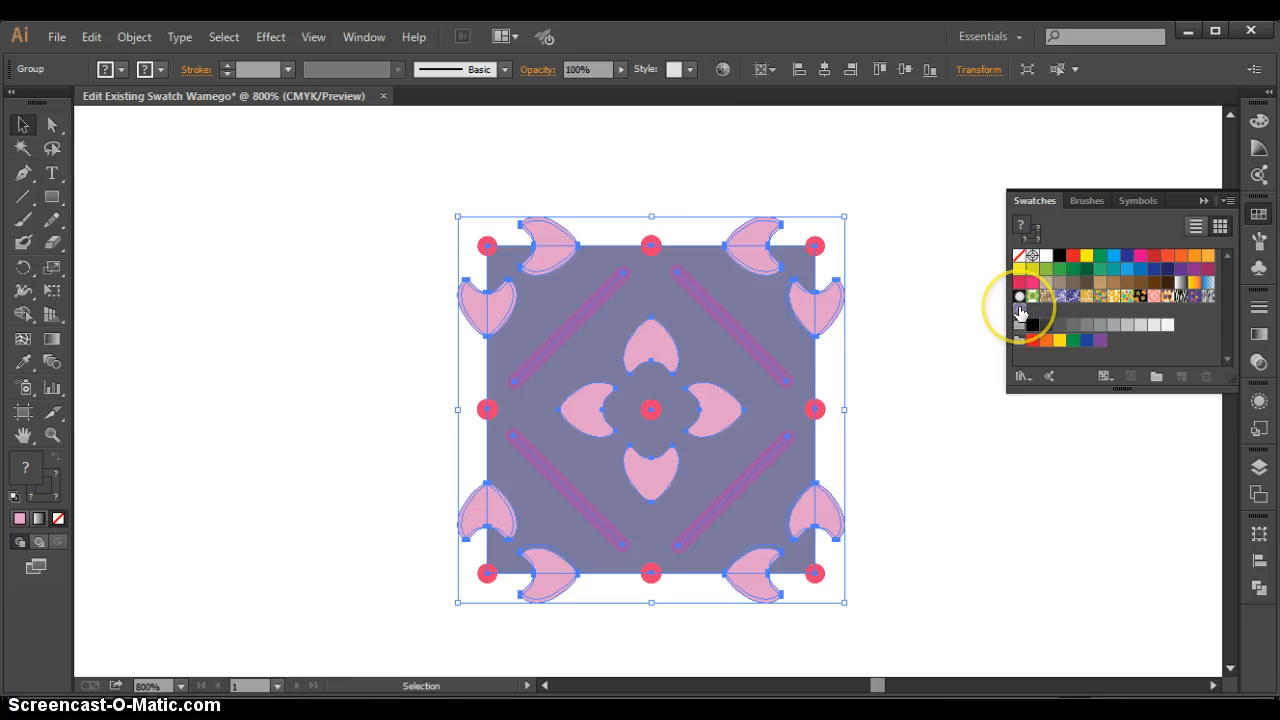
- Draw a tall rectangle about 0.67 in wide and 1.40 in high beside the tile, filled with the new pattern swatch
left_click(1019, 310)
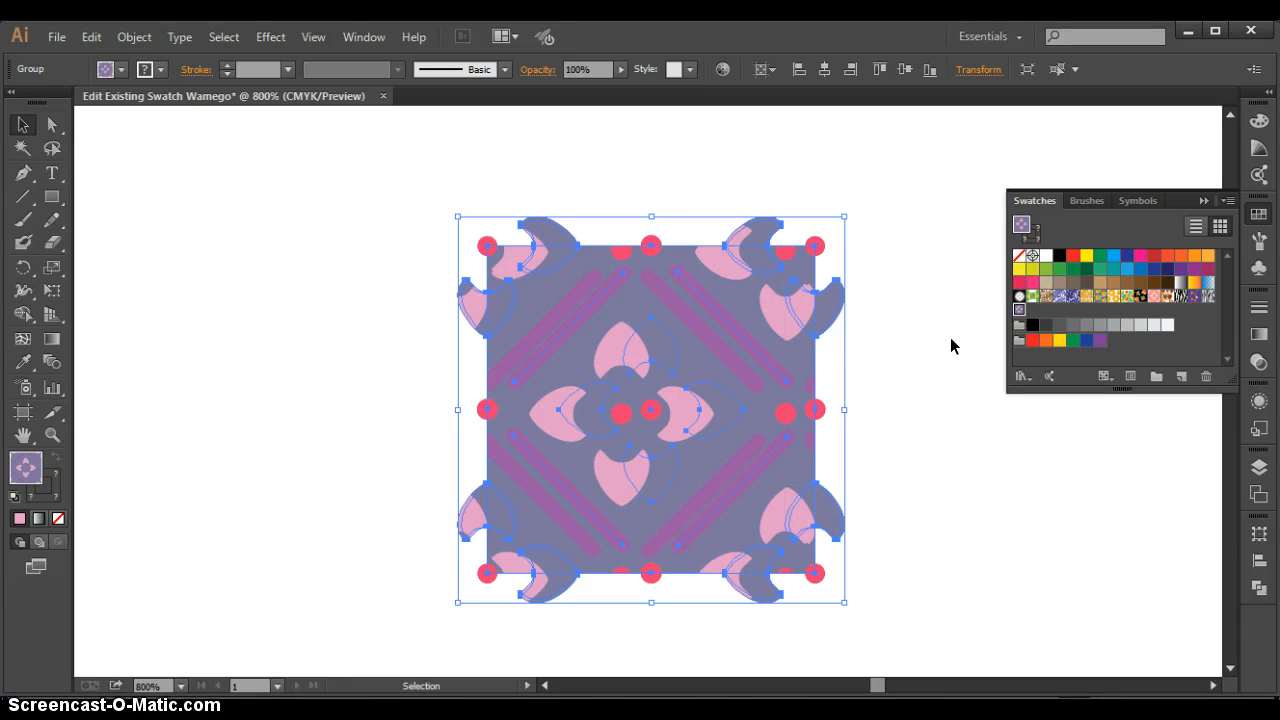
key("ctrl+z")
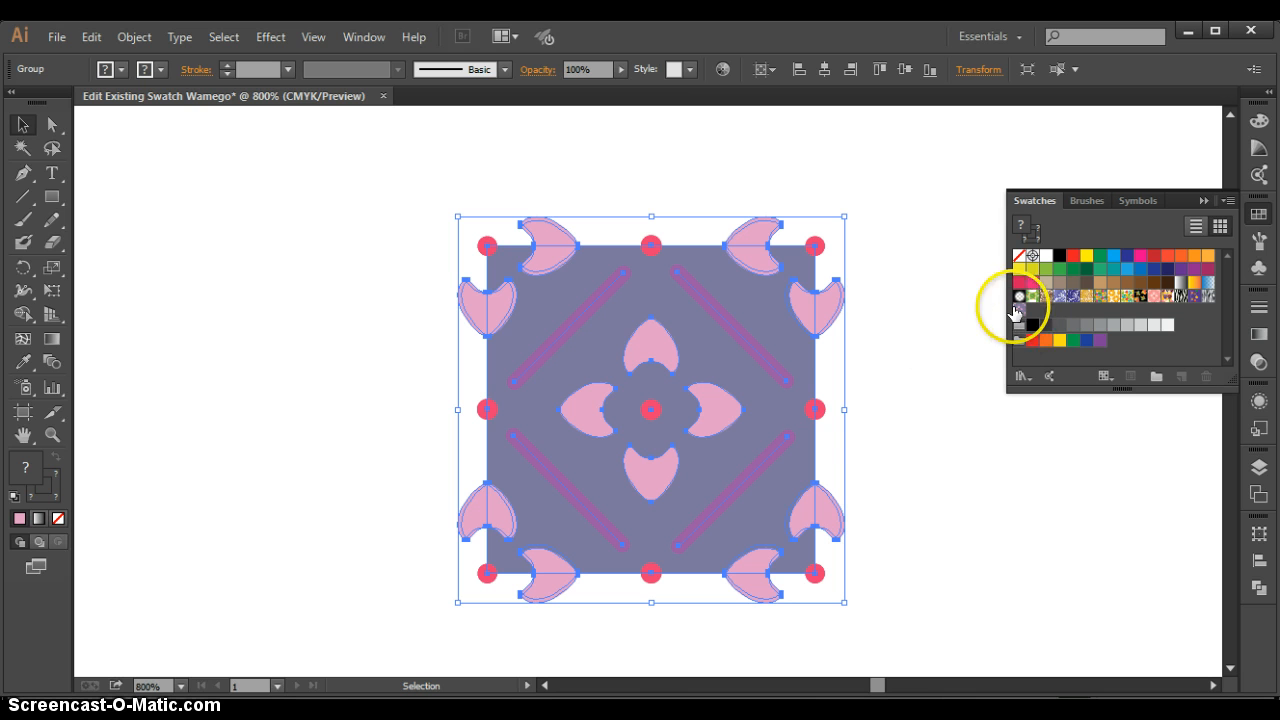
left_click(260, 367)
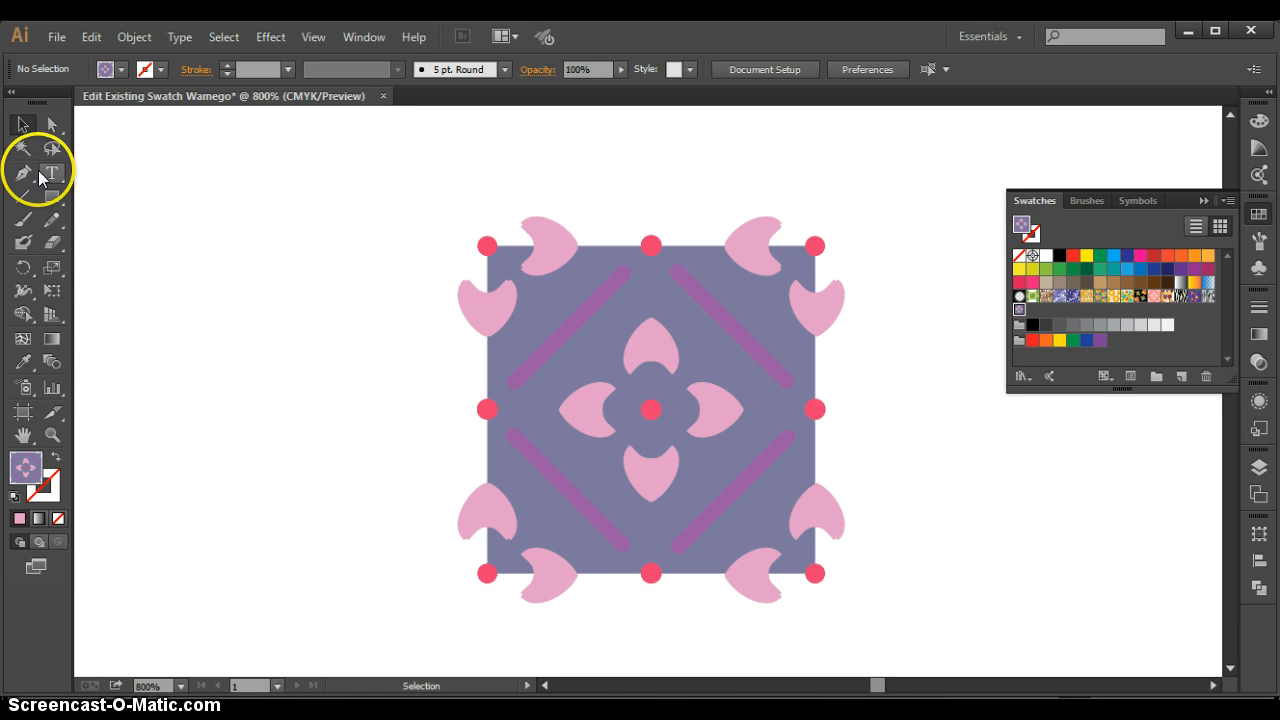
left_click(51, 196)
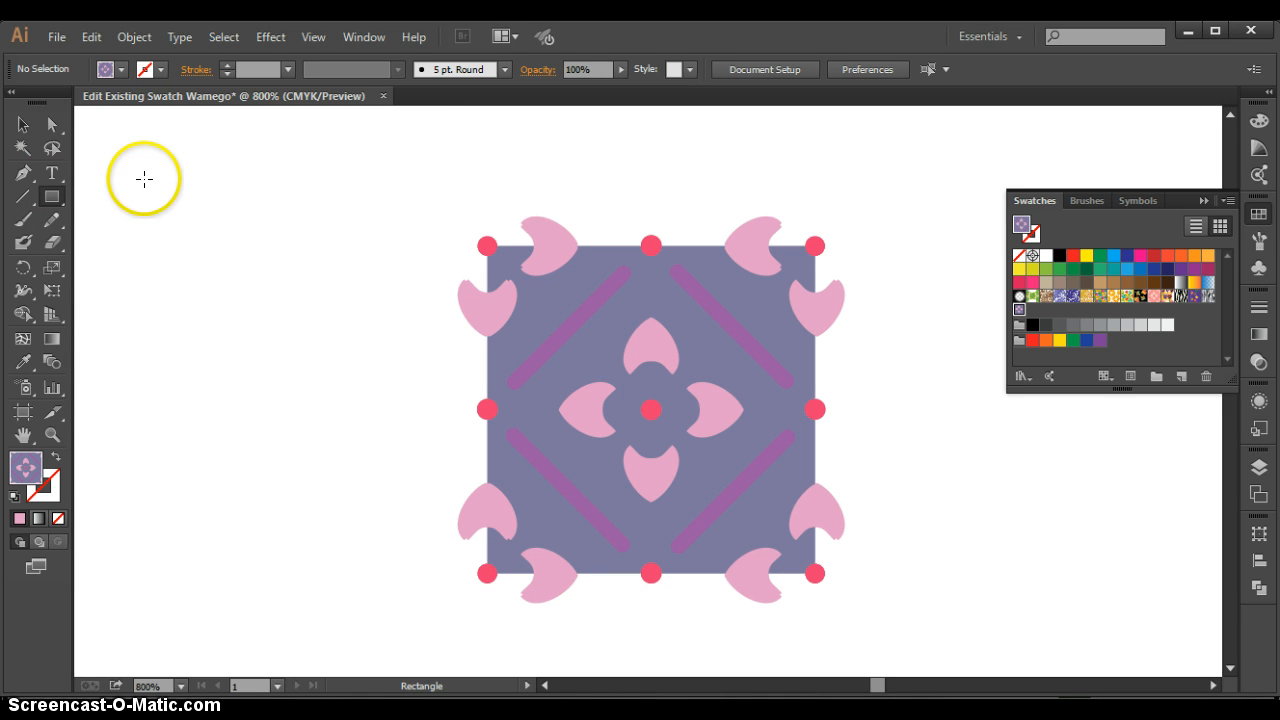
left_click_drag(97, 161, 468, 663)
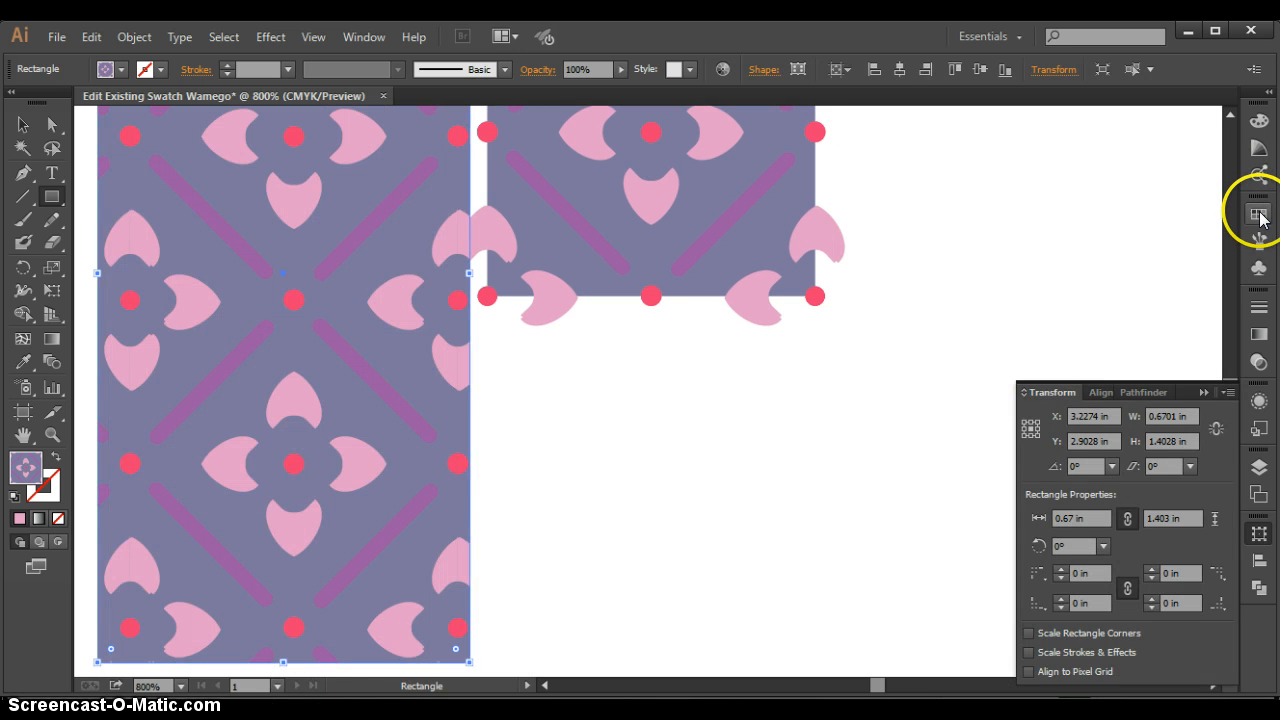
- Edit the new pattern swatch, name it "Lotus flower purple" and finish the pattern editing
left_click(1259, 216)
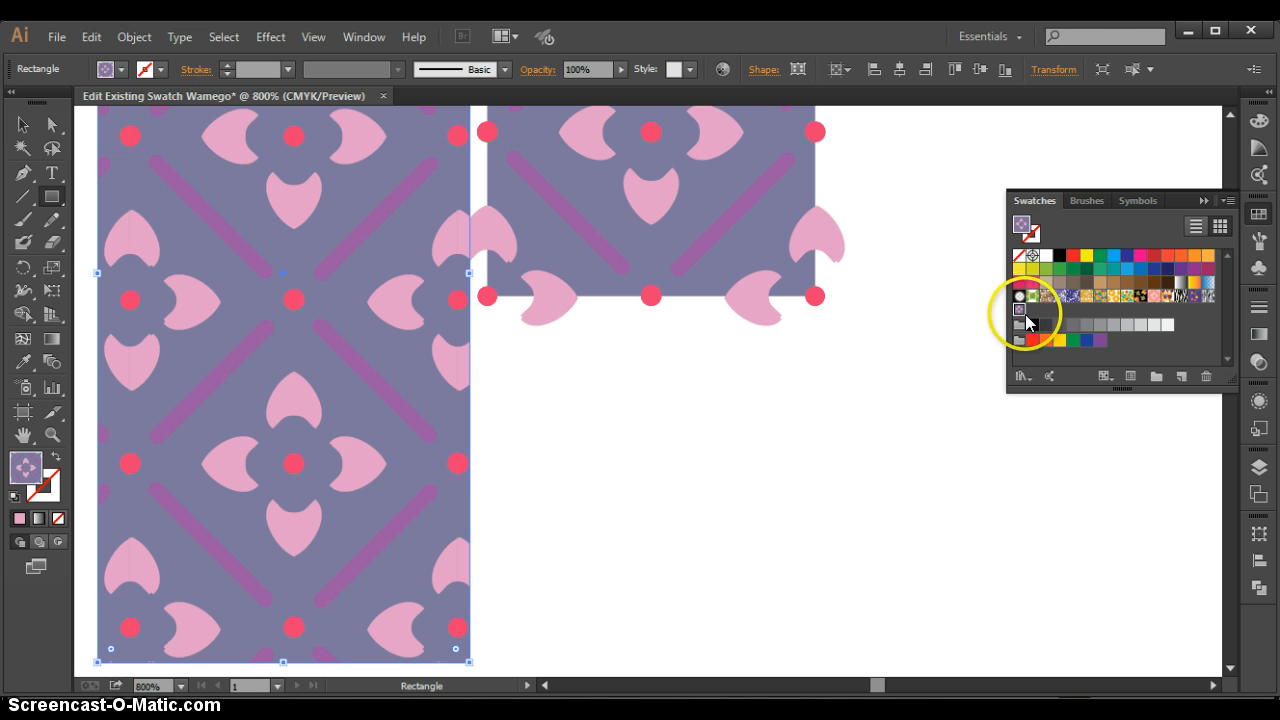
left_click(1131, 377)
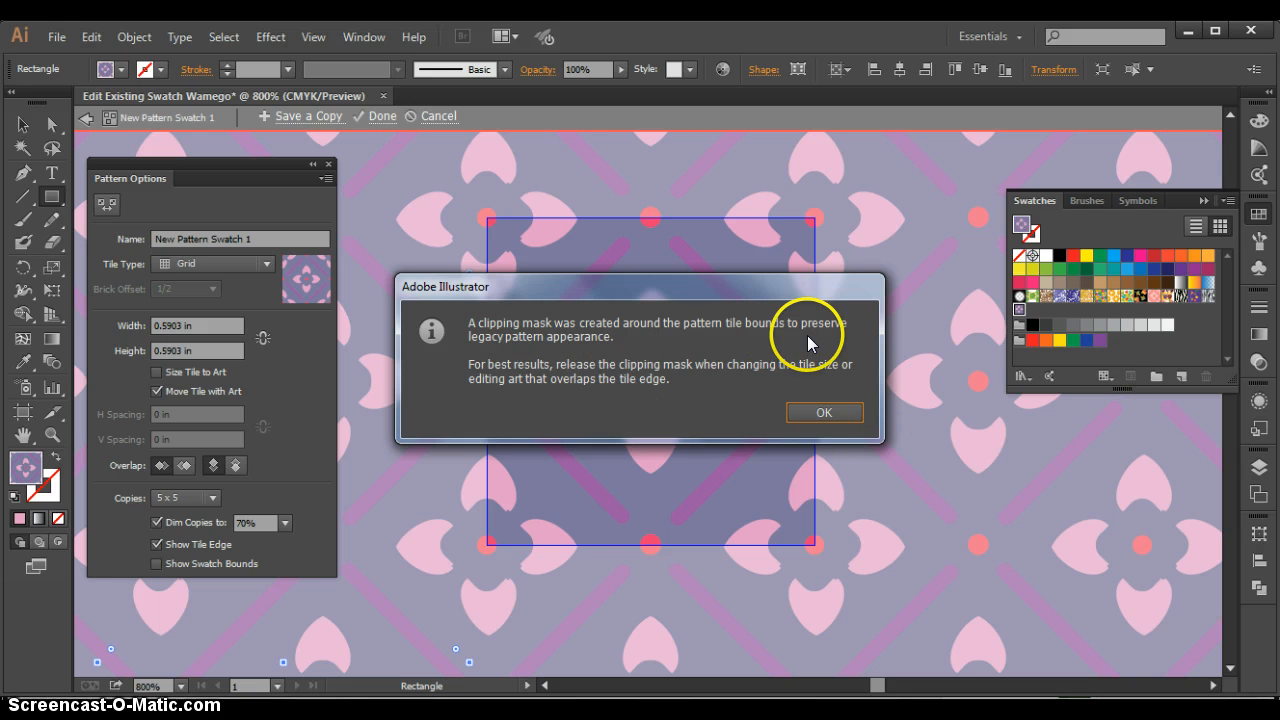
left_click(830, 415)
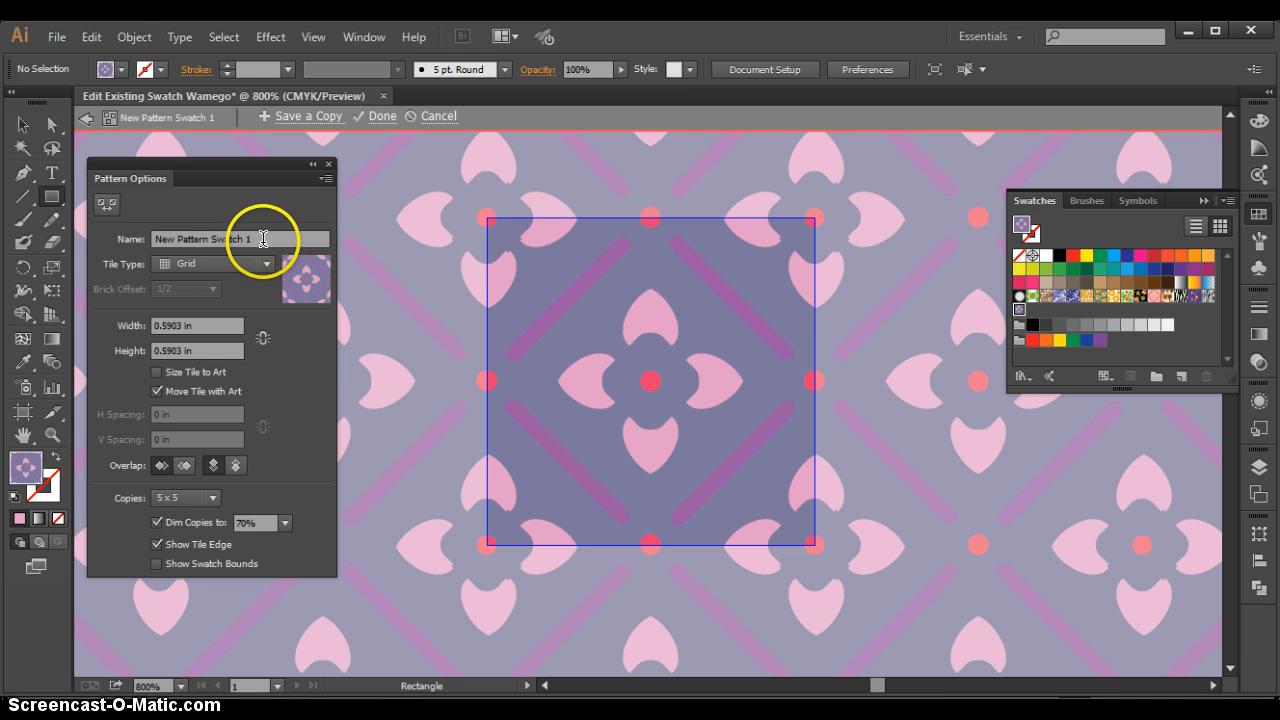
triple_click(264, 240)
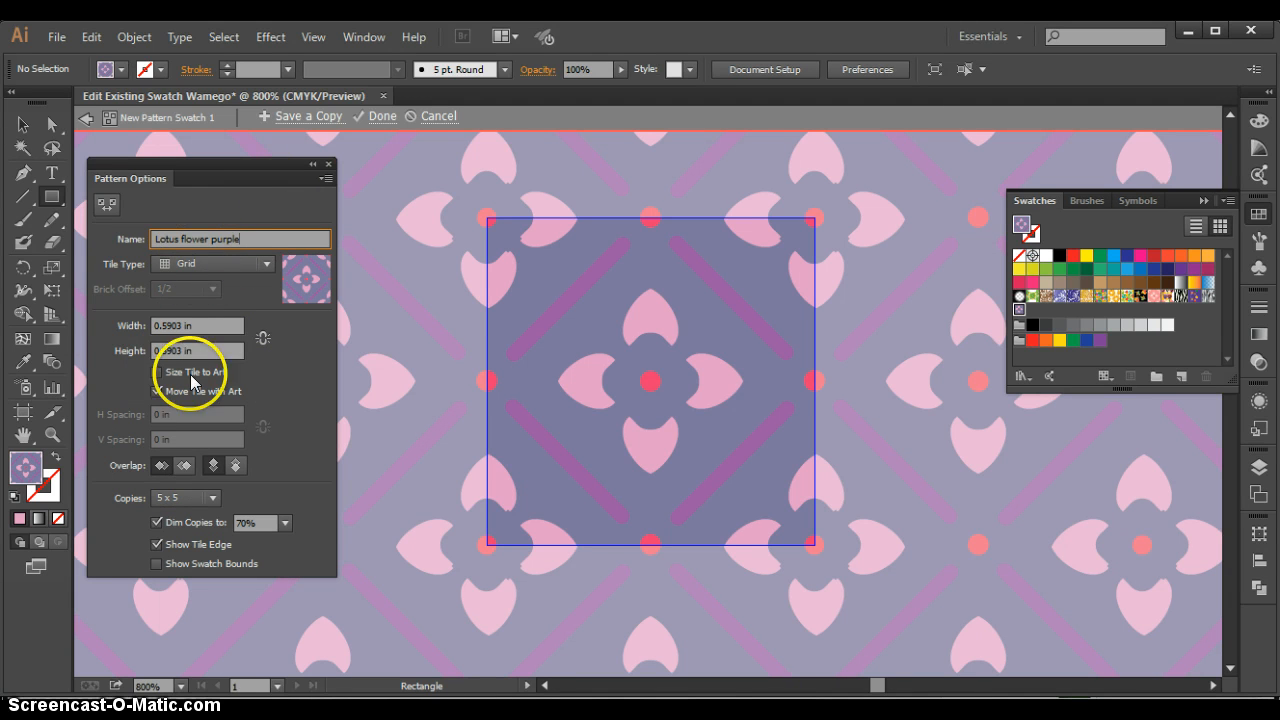
left_click(327, 165)
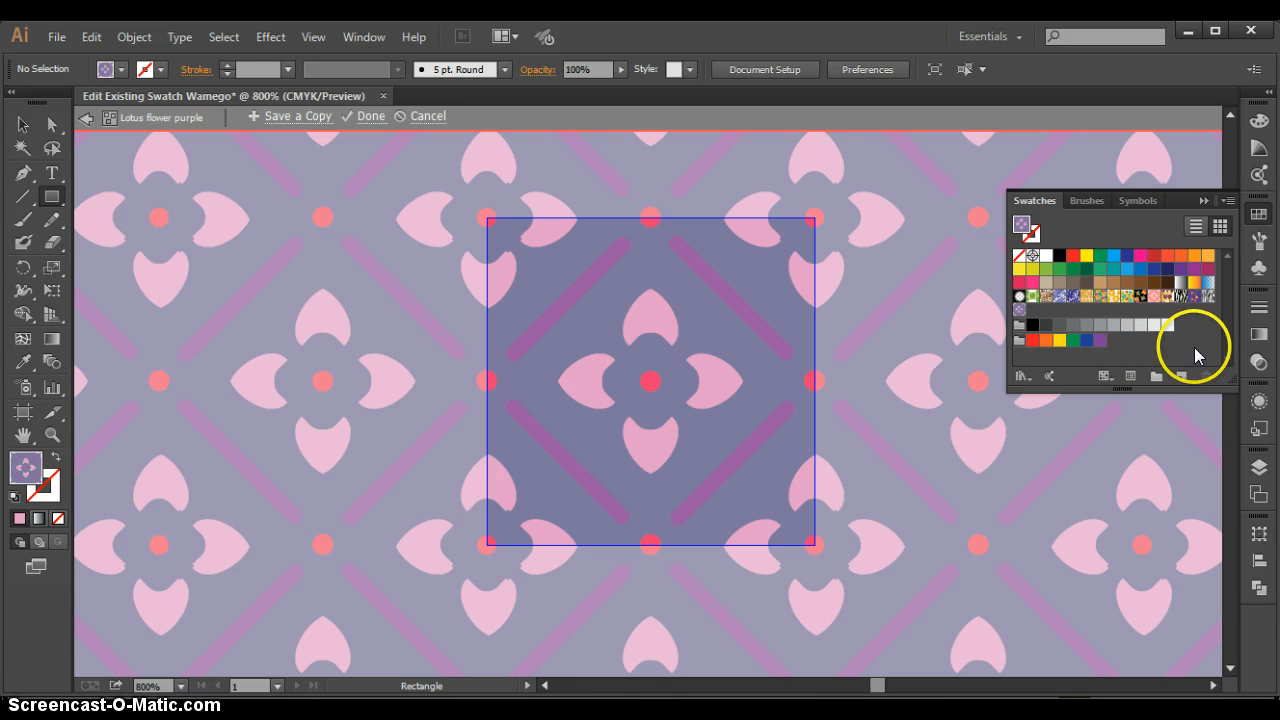
left_click(372, 121)
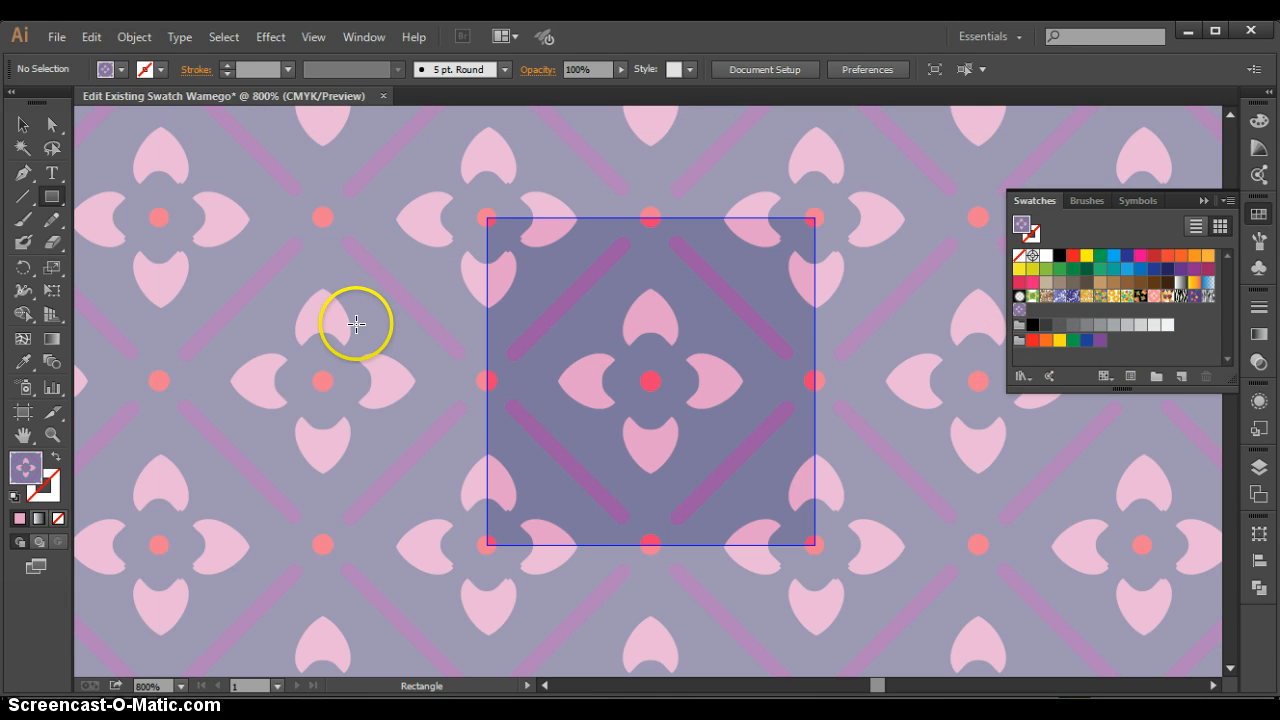
left_click(655, 443)
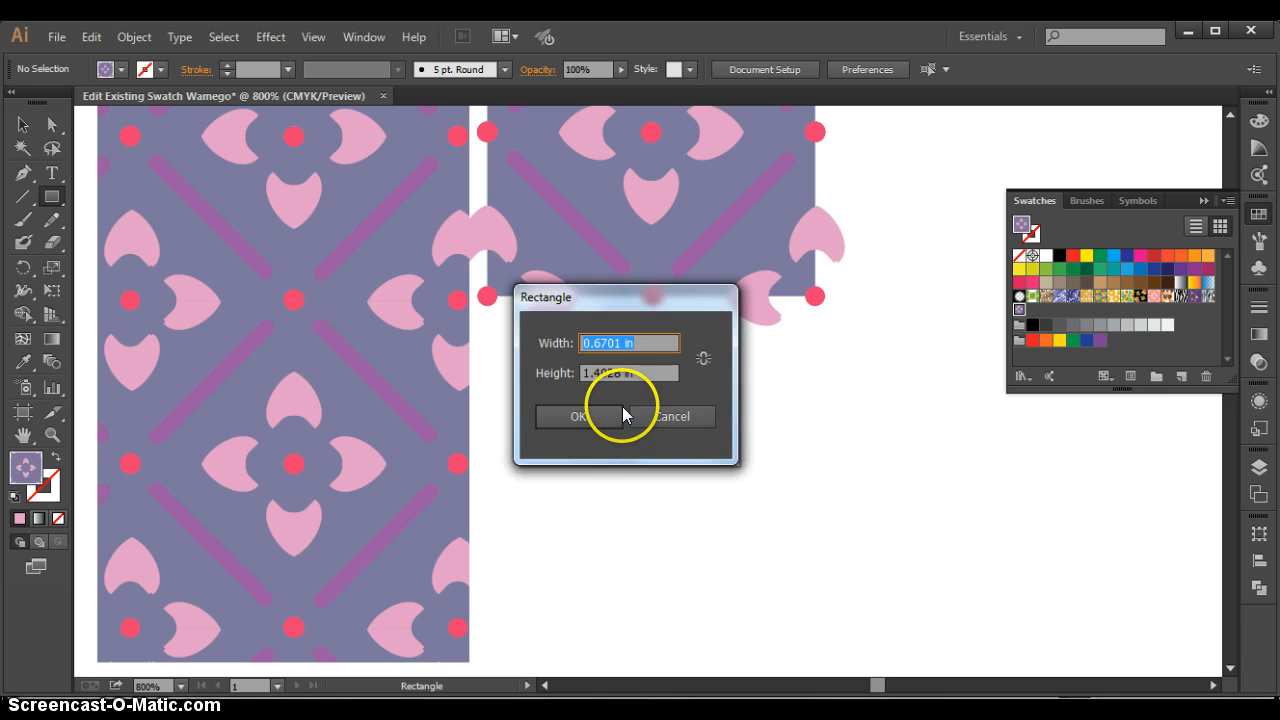
left_click(664, 416)
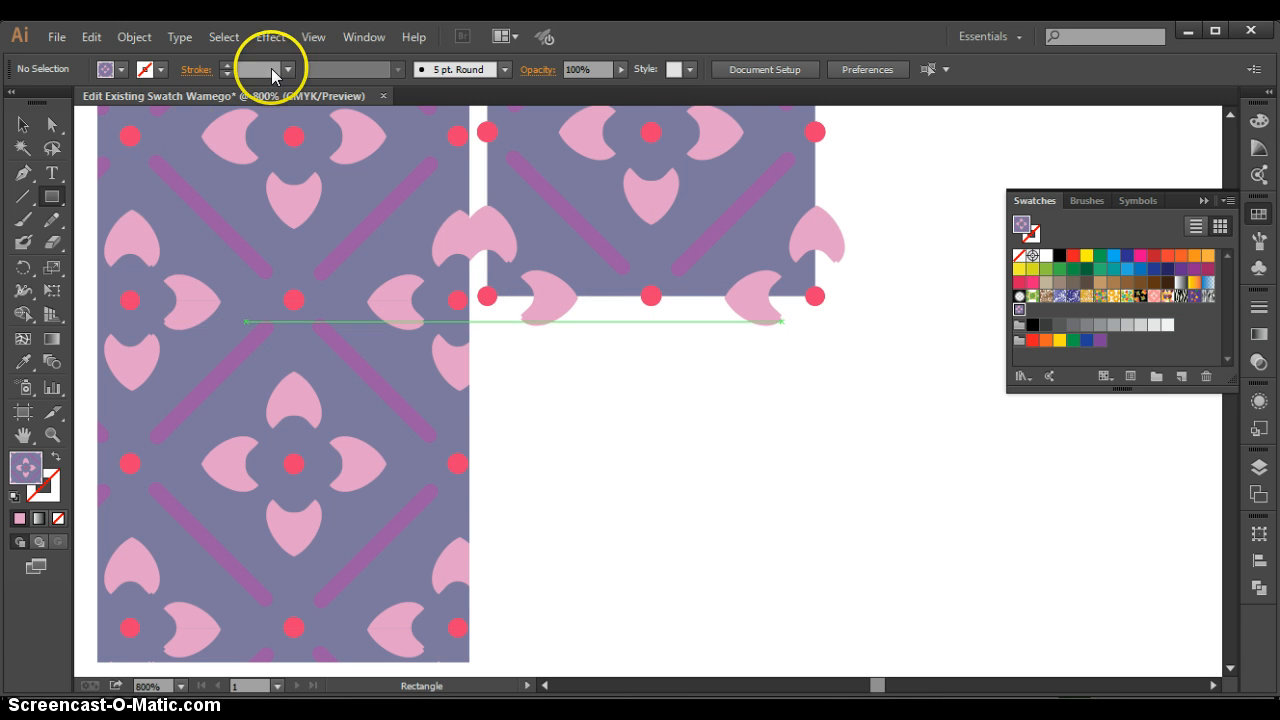
- Move the grouped tile about 2.2 in to the right on the artboard, clear of the pattern-filled rectangle
left_click(313, 37)
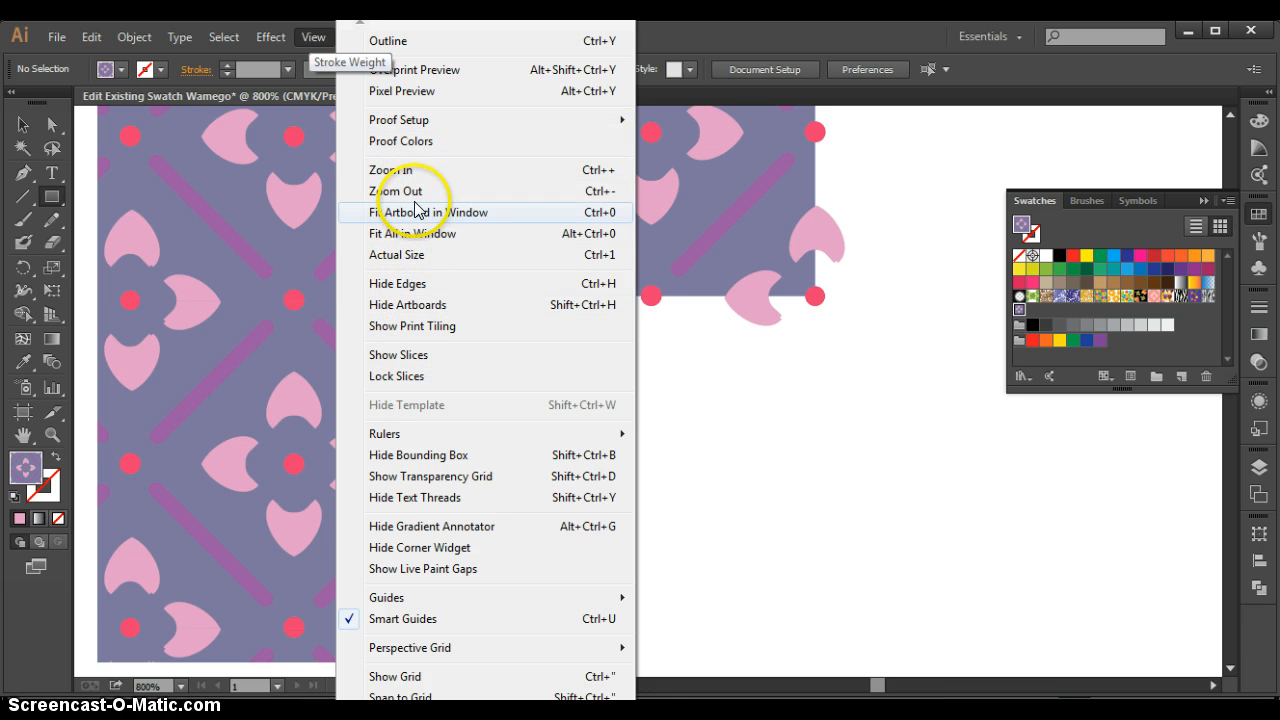
left_click(416, 240)
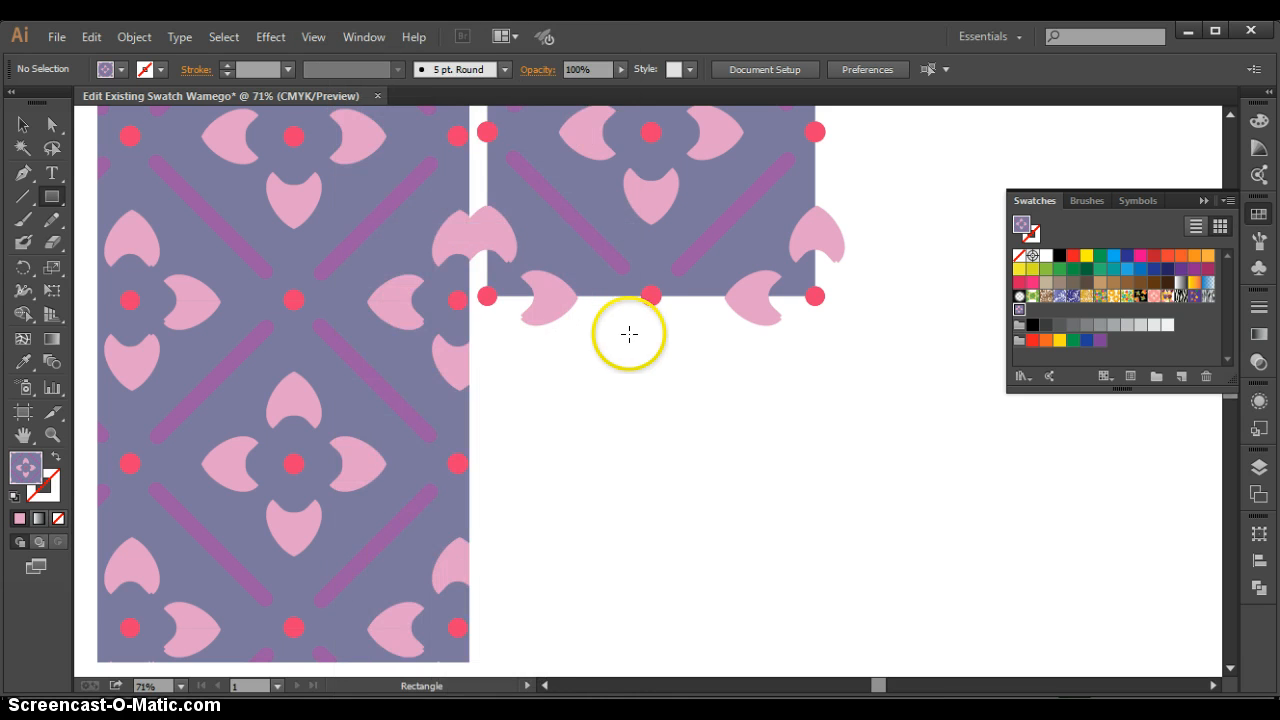
left_click(26, 124)
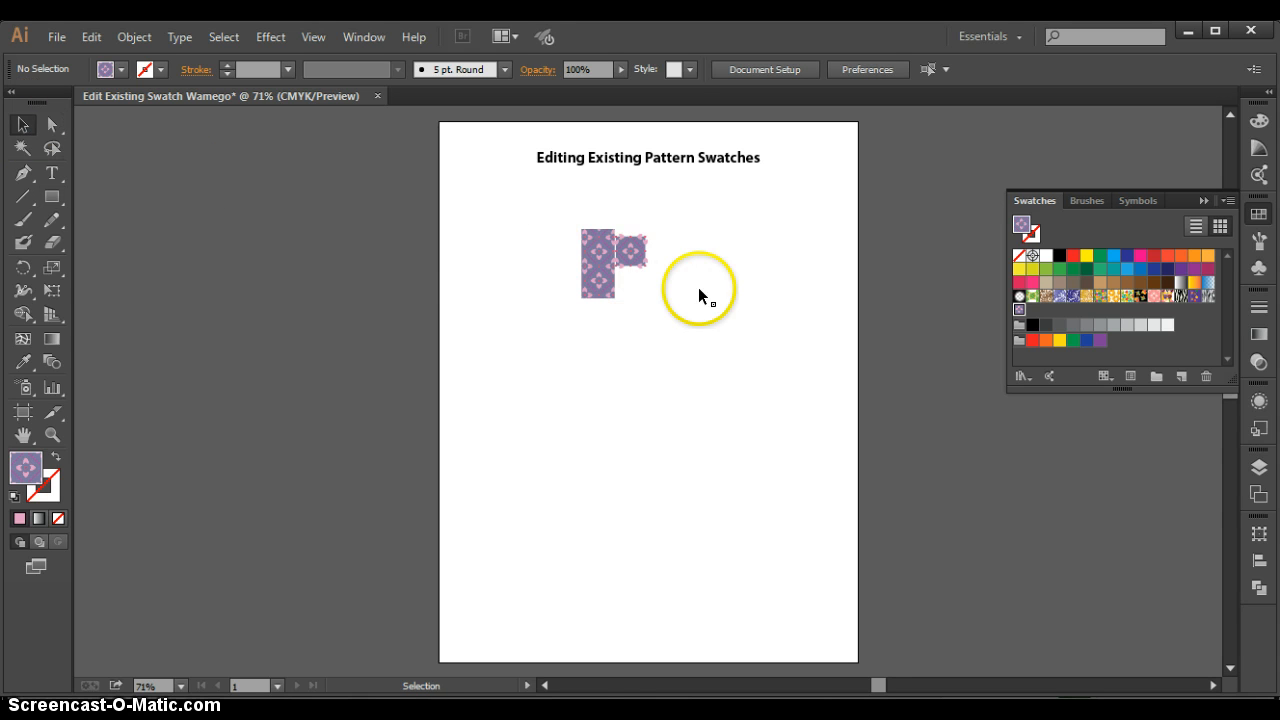
left_click_drag(633, 255, 740, 249)
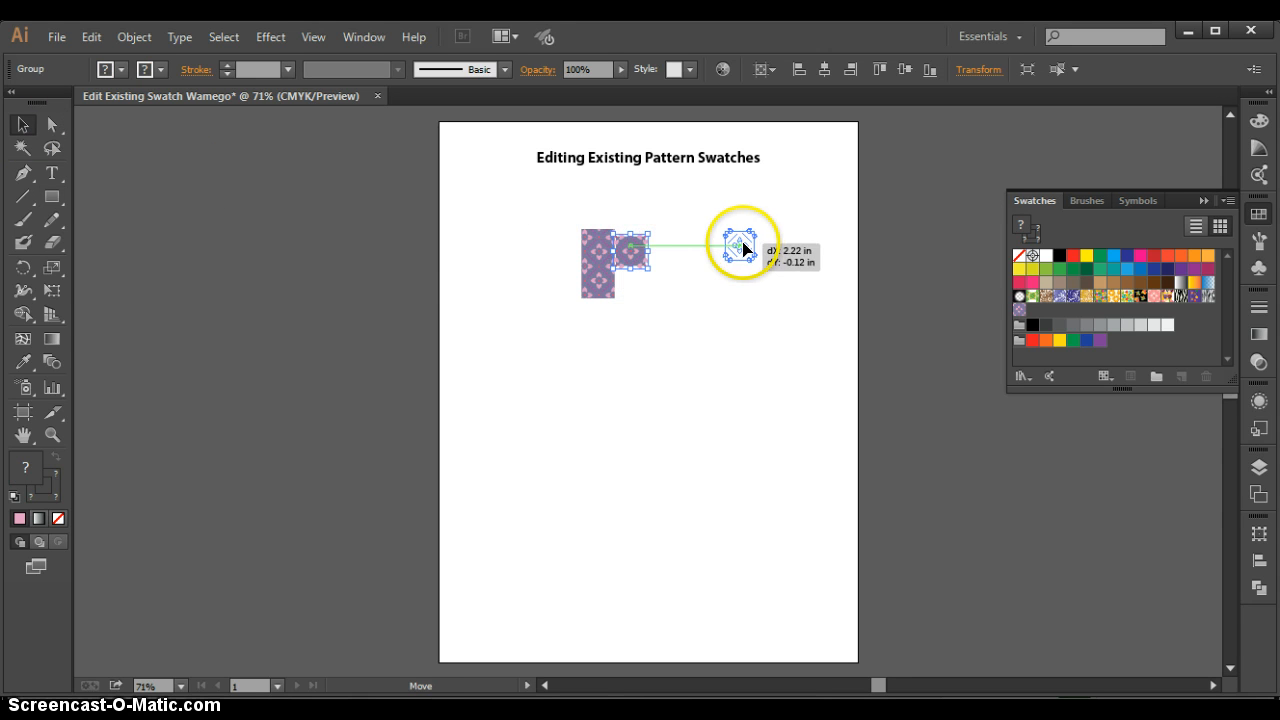
left_click(757, 290)
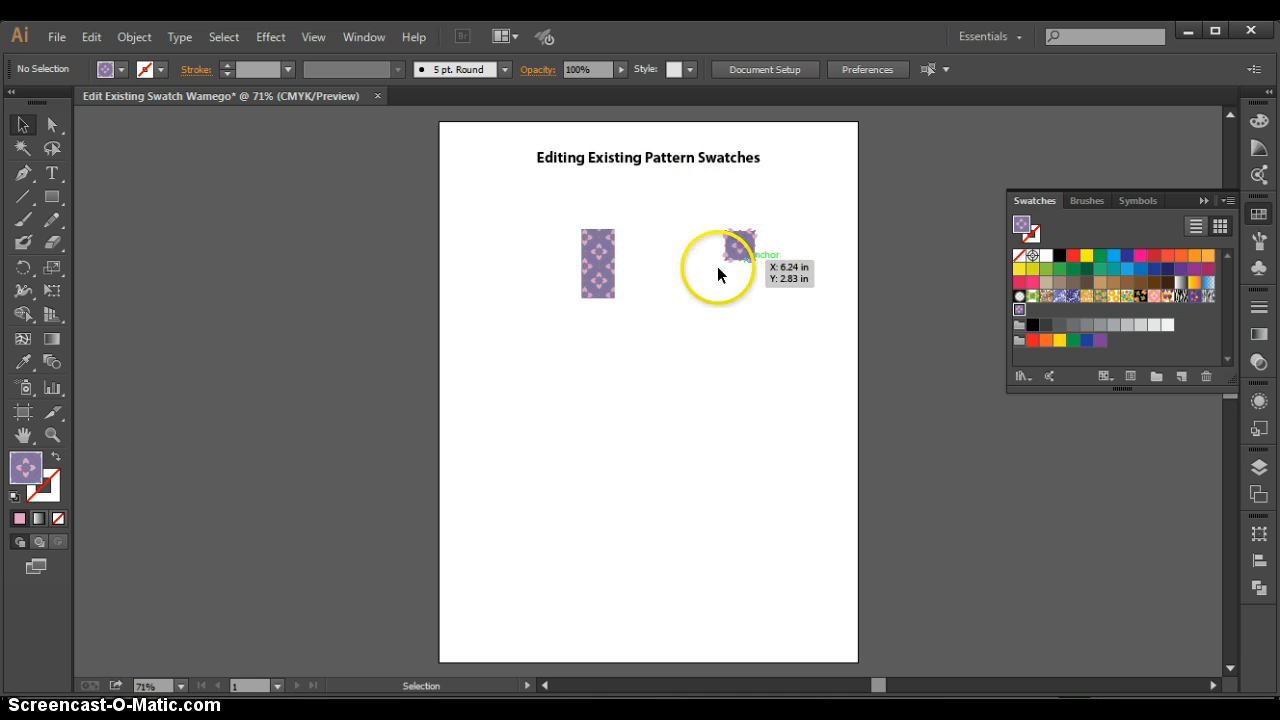
- Enlarge the pattern-filled rectangle downward and outward on both sides so it spans much of the artboard beside the tile
left_click(595, 273)
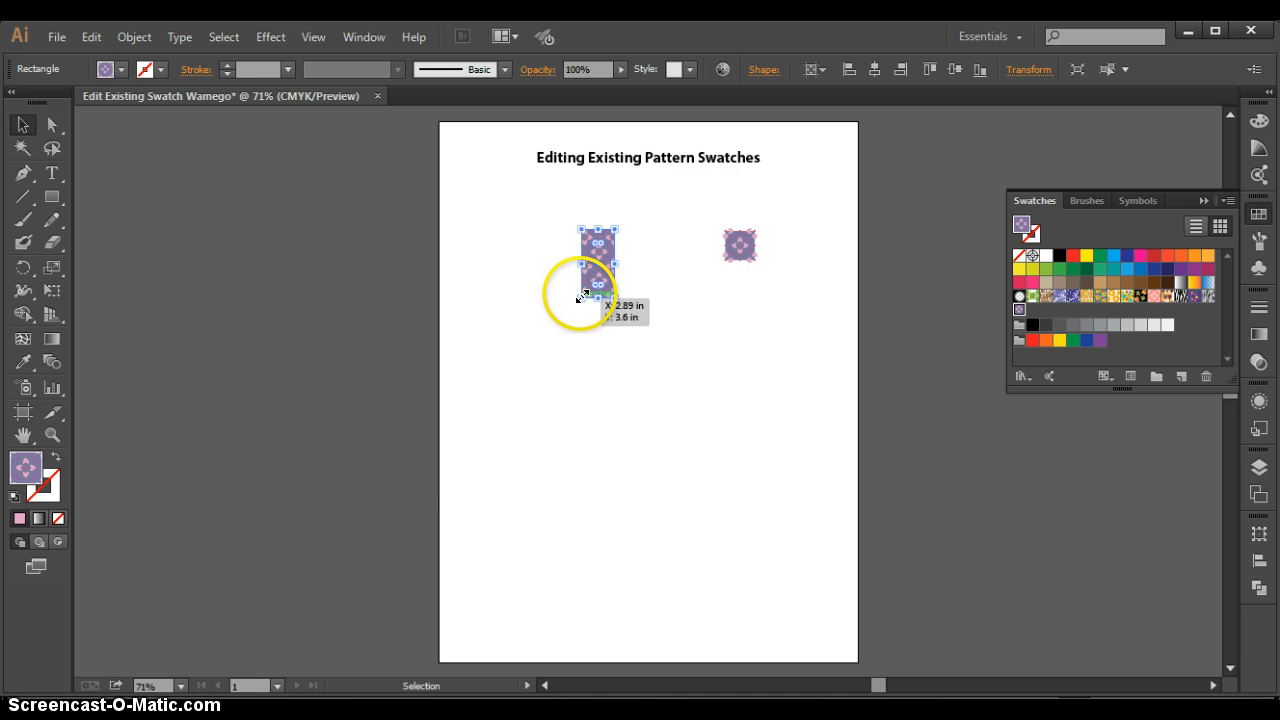
left_click_drag(583, 297, 499, 511)
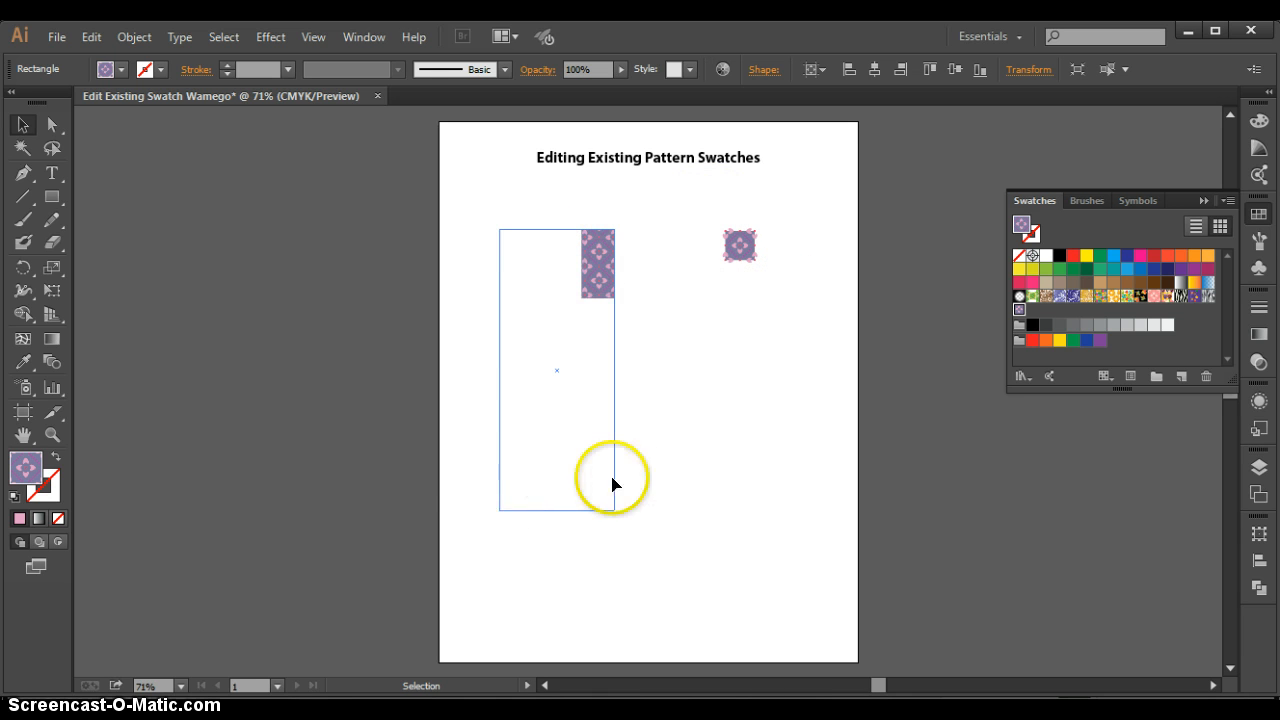
left_click(684, 484)
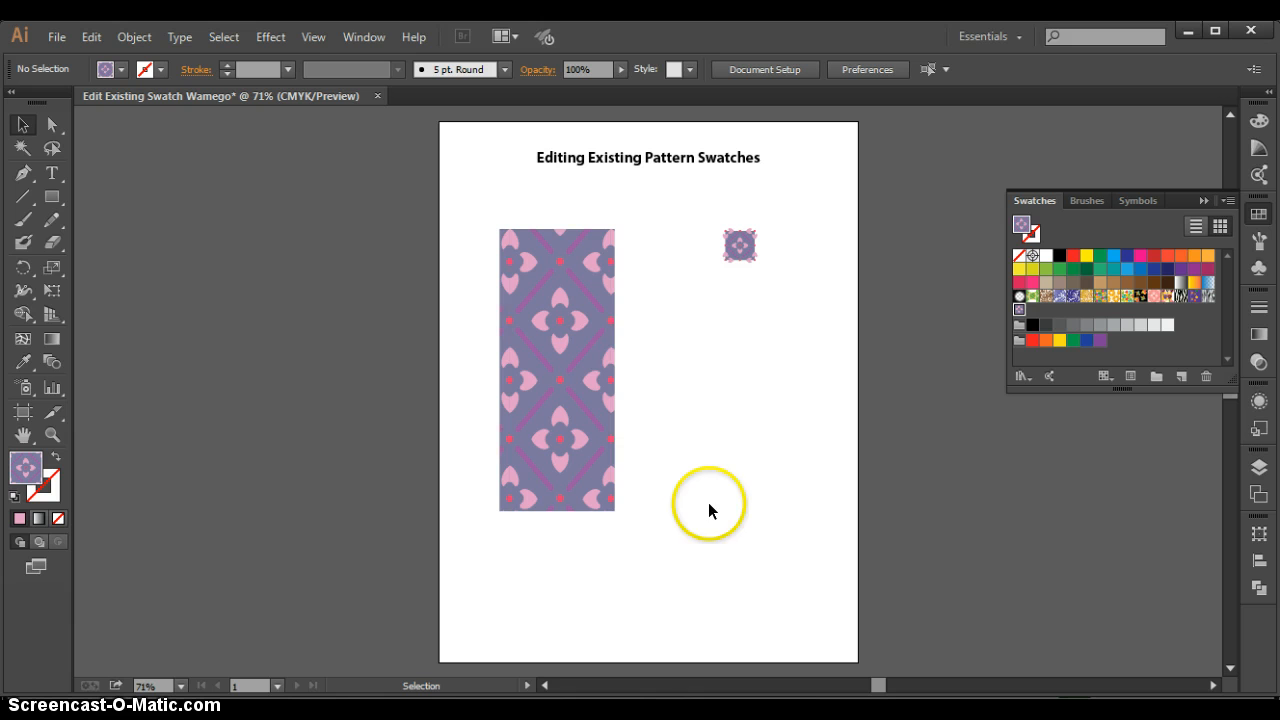
left_click(611, 231)
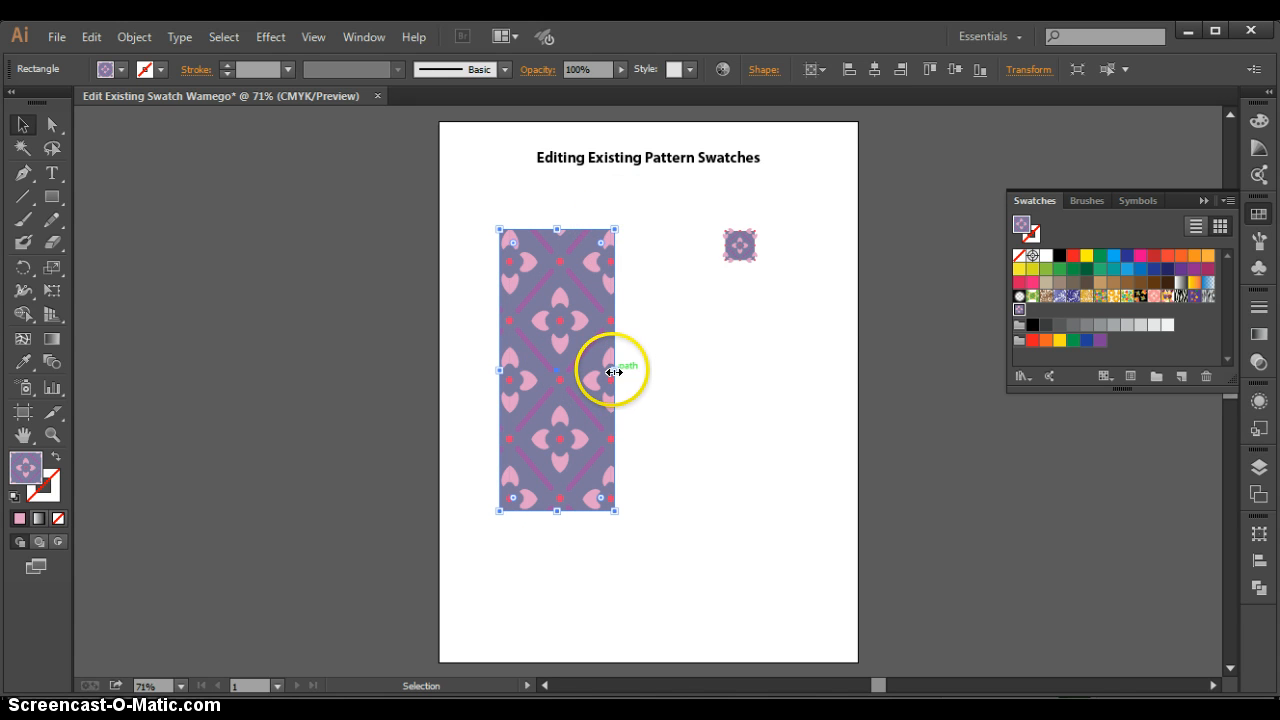
left_click_drag(613, 372, 687, 372)
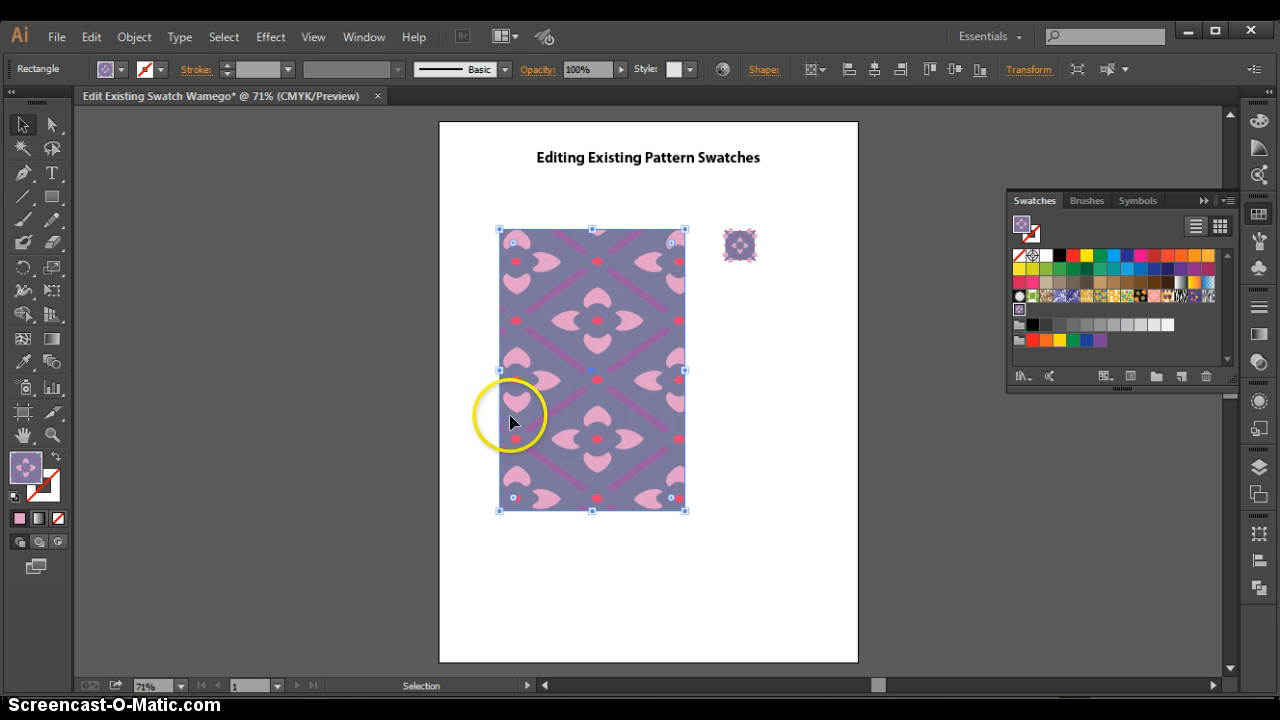
- Turn off Transform Patterns in the Scale options, enlarge the pattern-filled rectangle evenly about its center, and deselect it
double_click(52, 268)
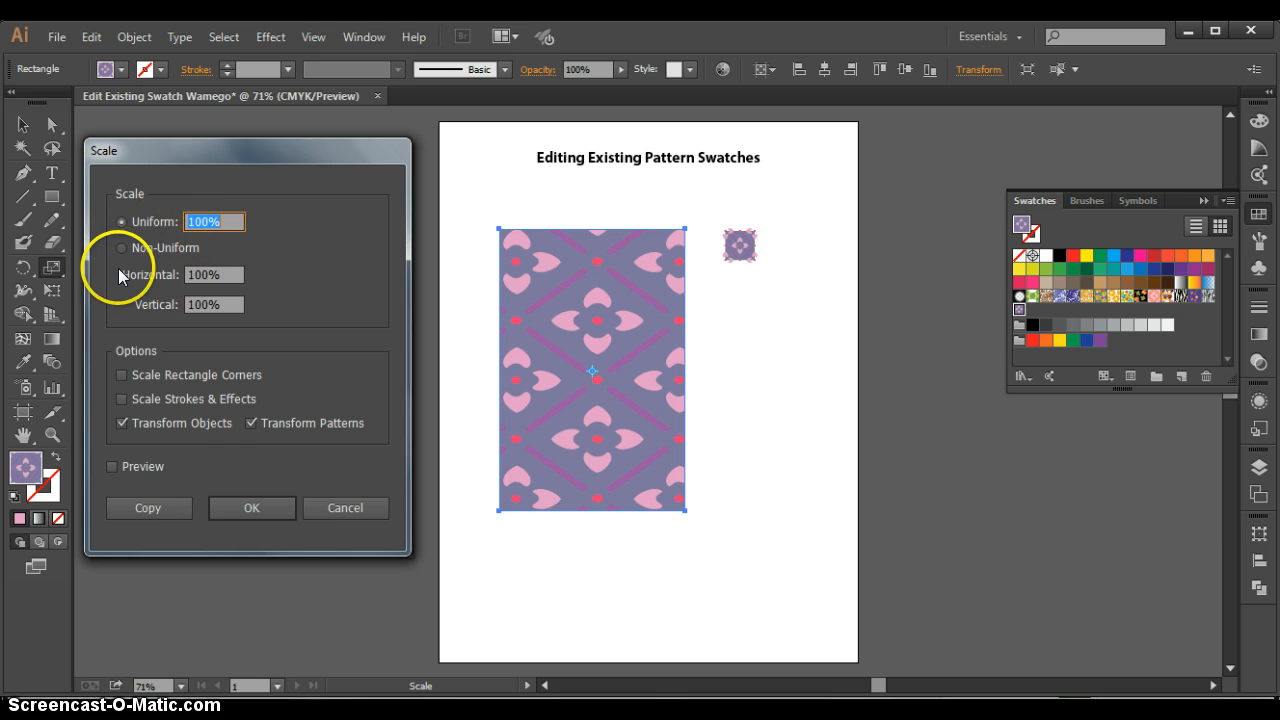
left_click(251, 423)
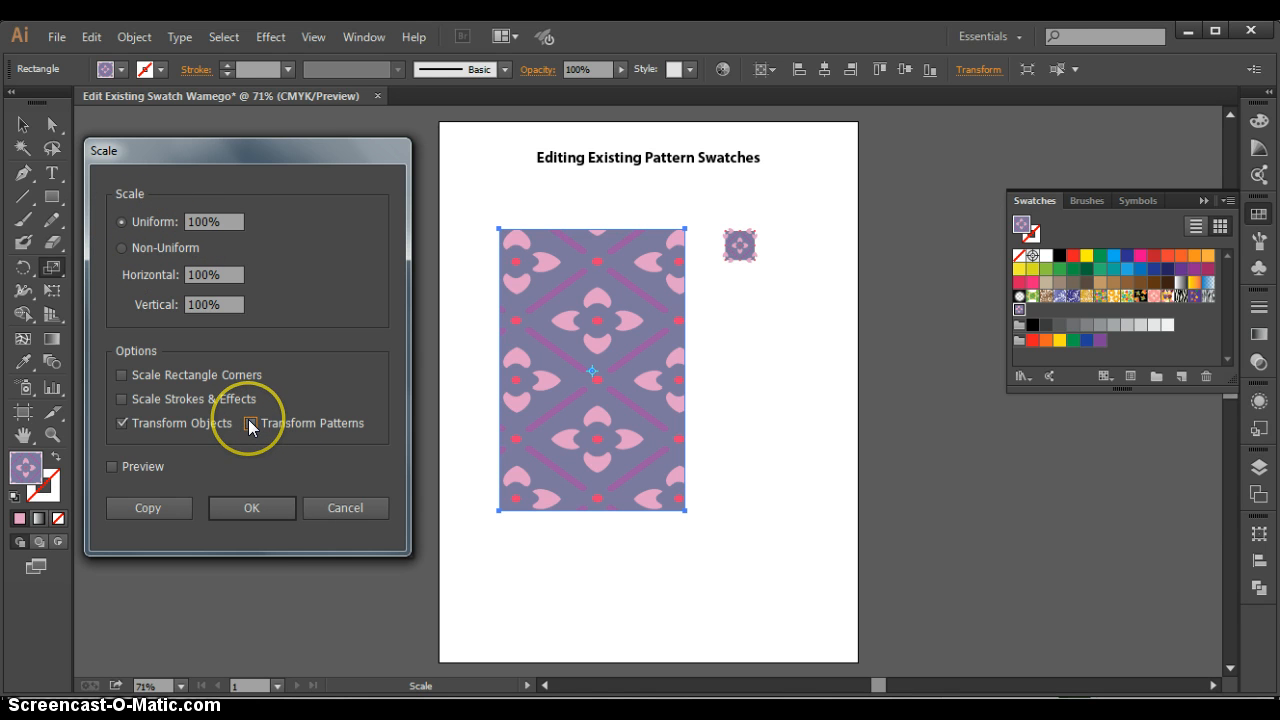
left_click(275, 503)
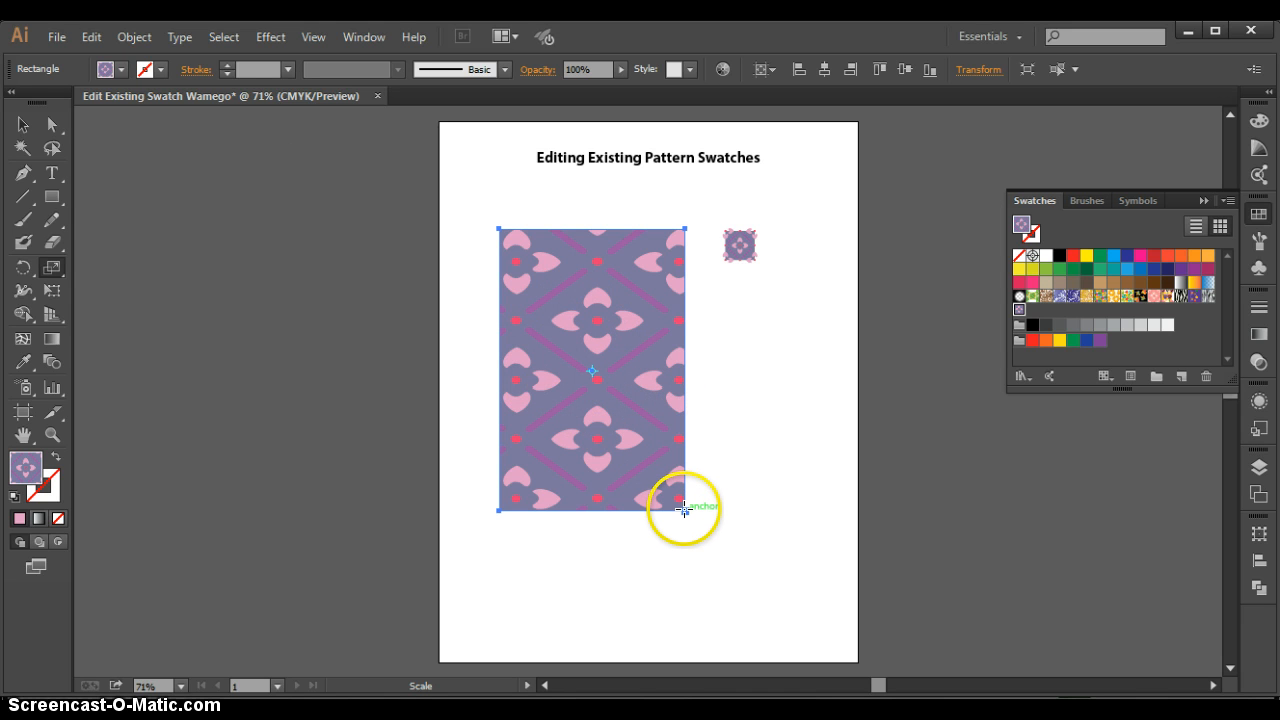
left_click_drag(683, 509, 713, 539)
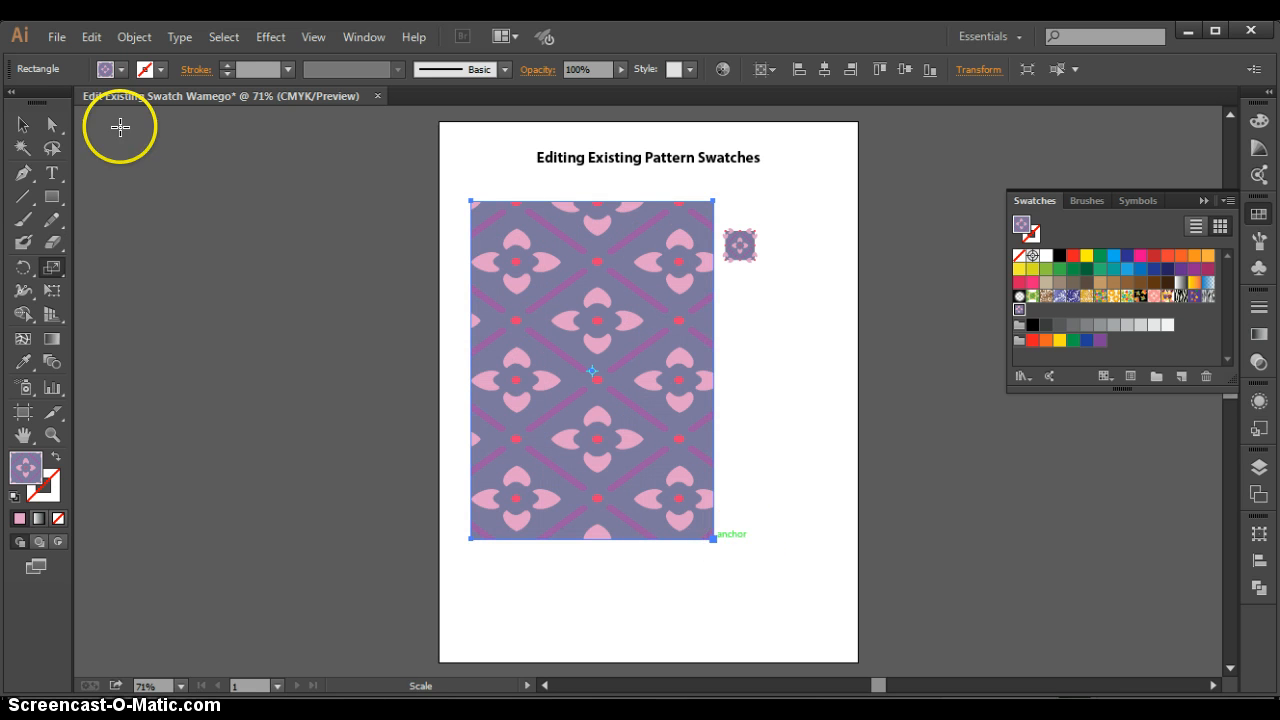
left_click(23, 124)
left_click(312, 225)
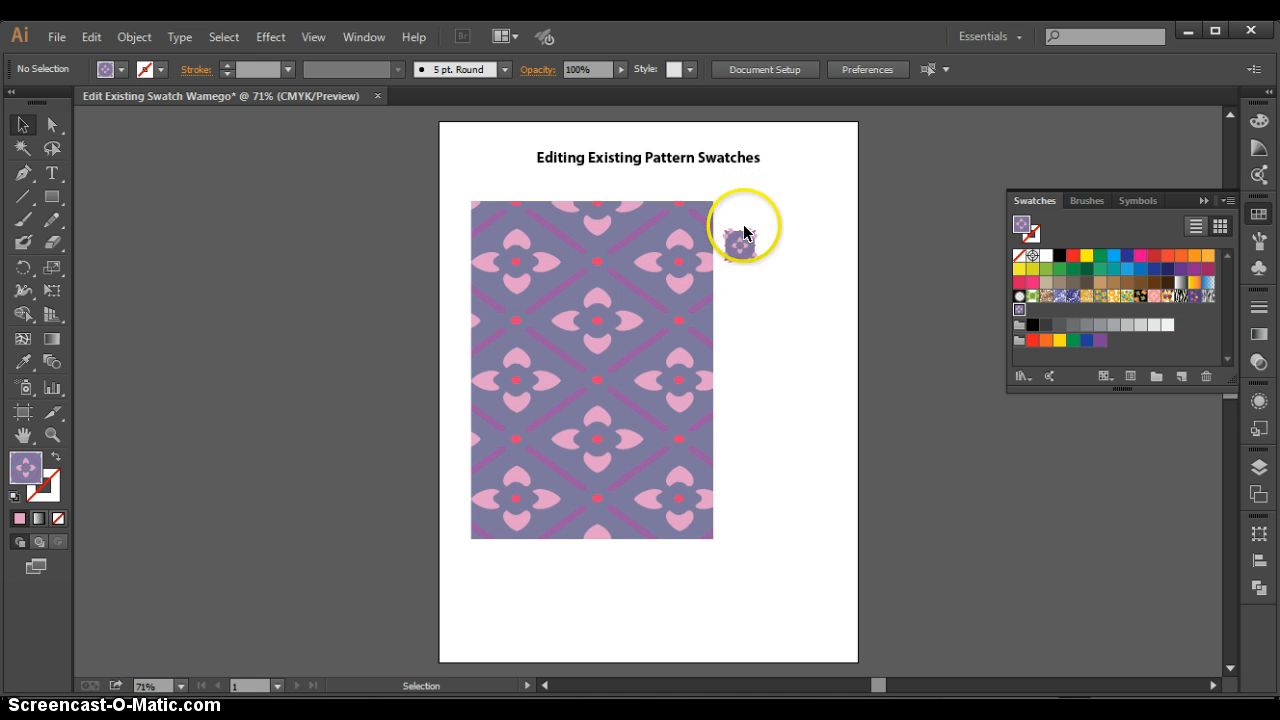
- Move the grouped tile farther right and slightly up, away from the enlarged rectangle, and deselect it
left_click_drag(746, 252, 831, 244)
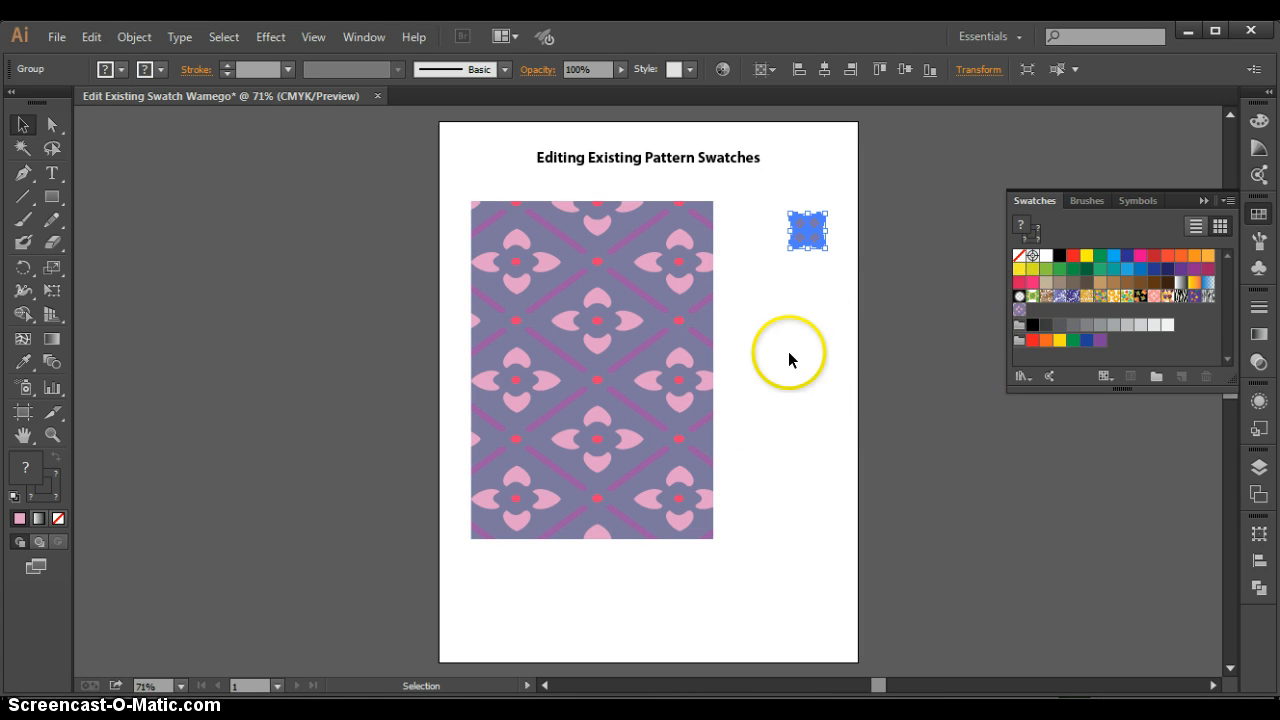
left_click(1019, 309)
left_click(934, 346)
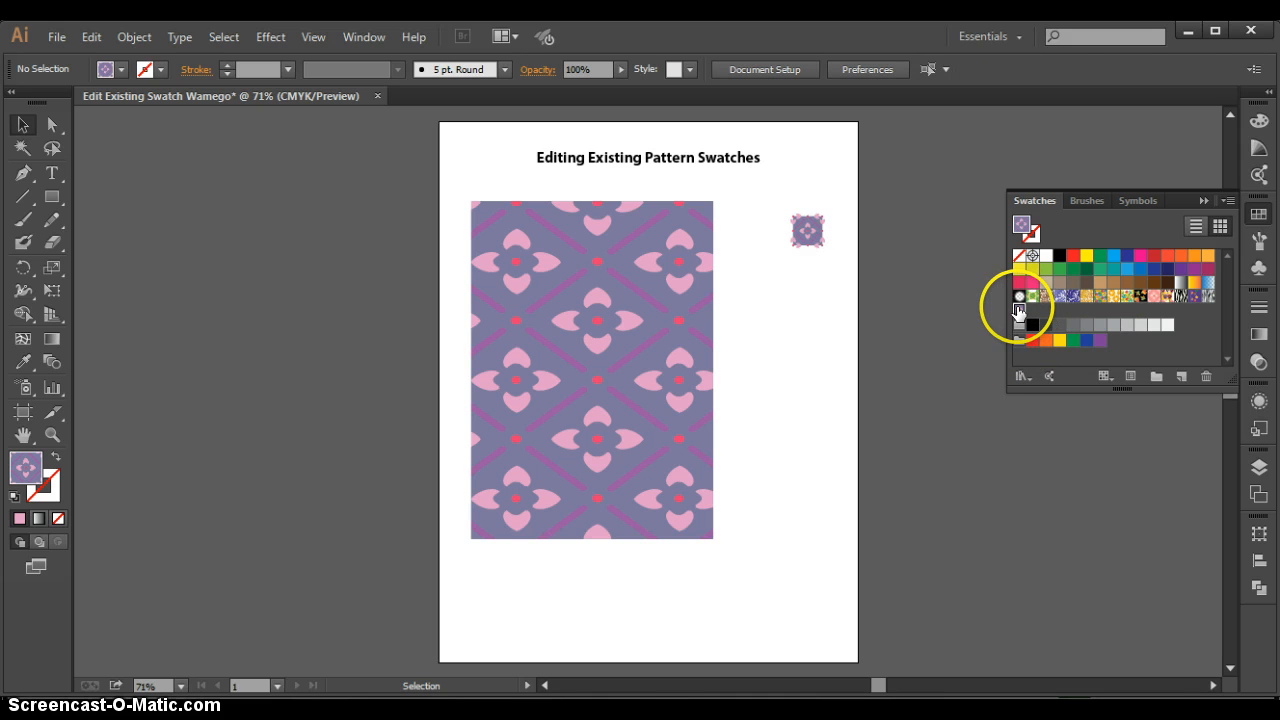